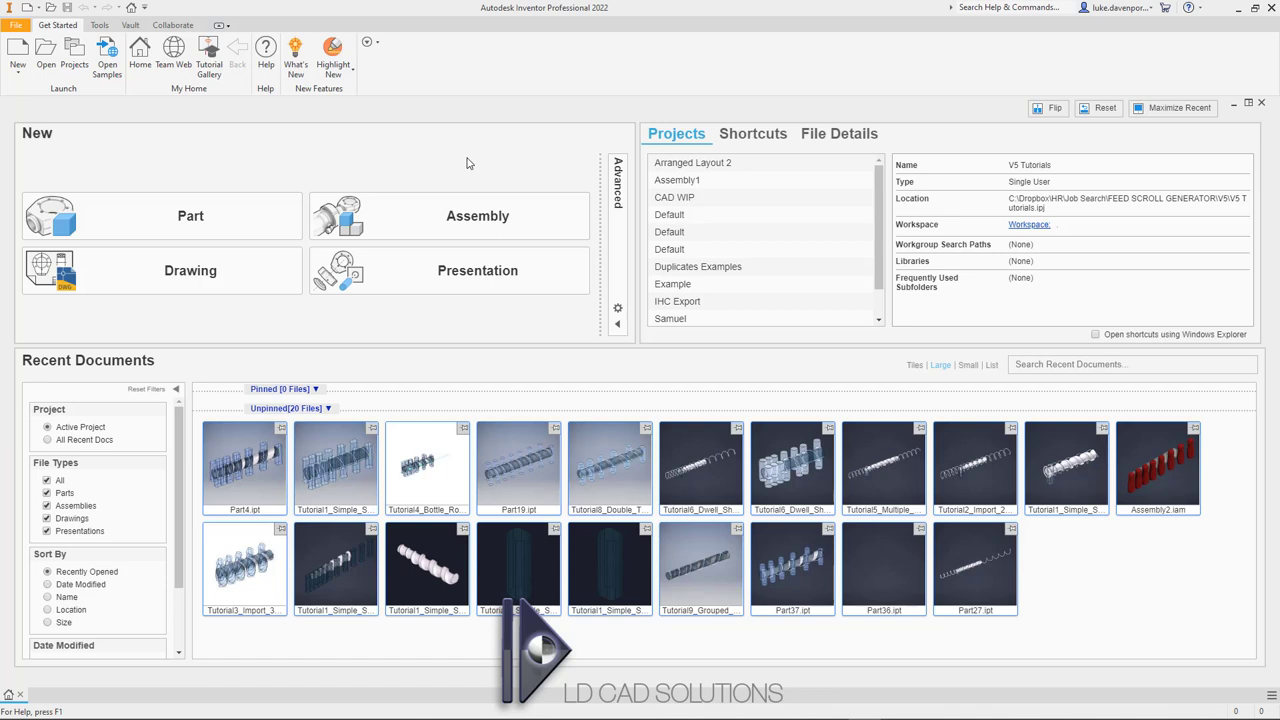
- Create a new part and start the Feed Scroll Generator in it
{"action": "left_click", "coordinate": [212, 221]}
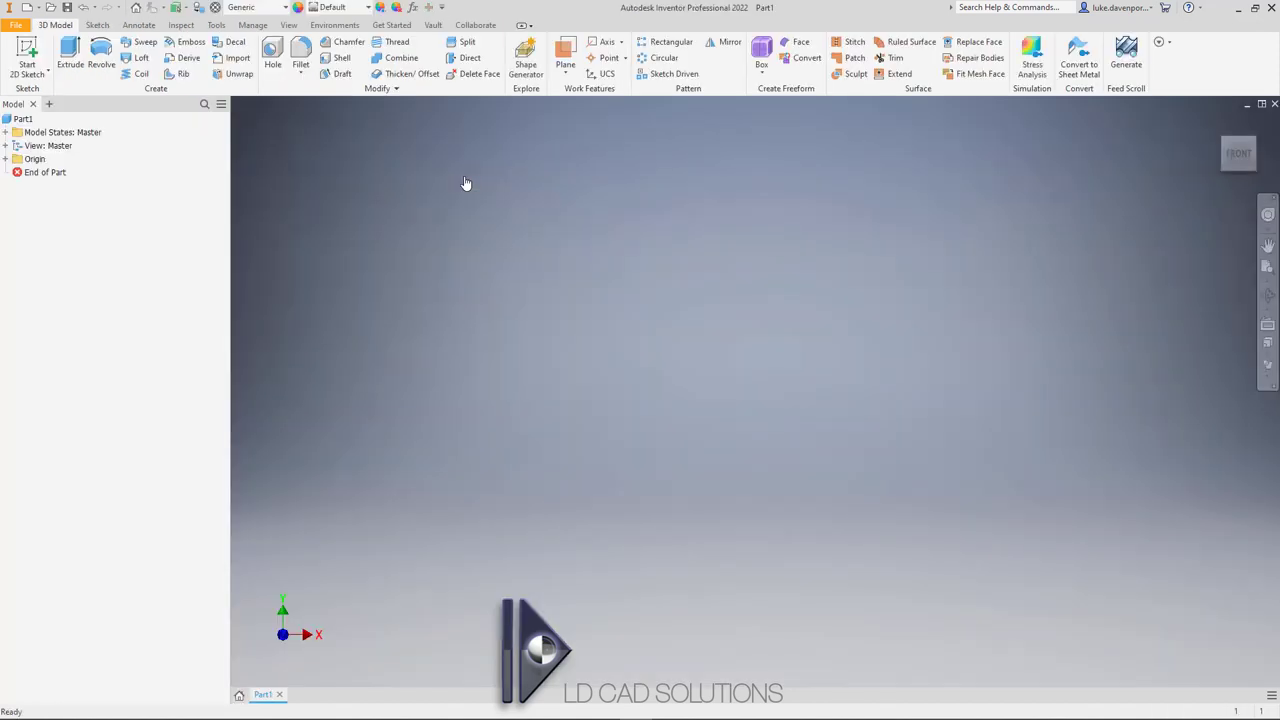
{"action": "left_click", "coordinate": [1122, 68]}
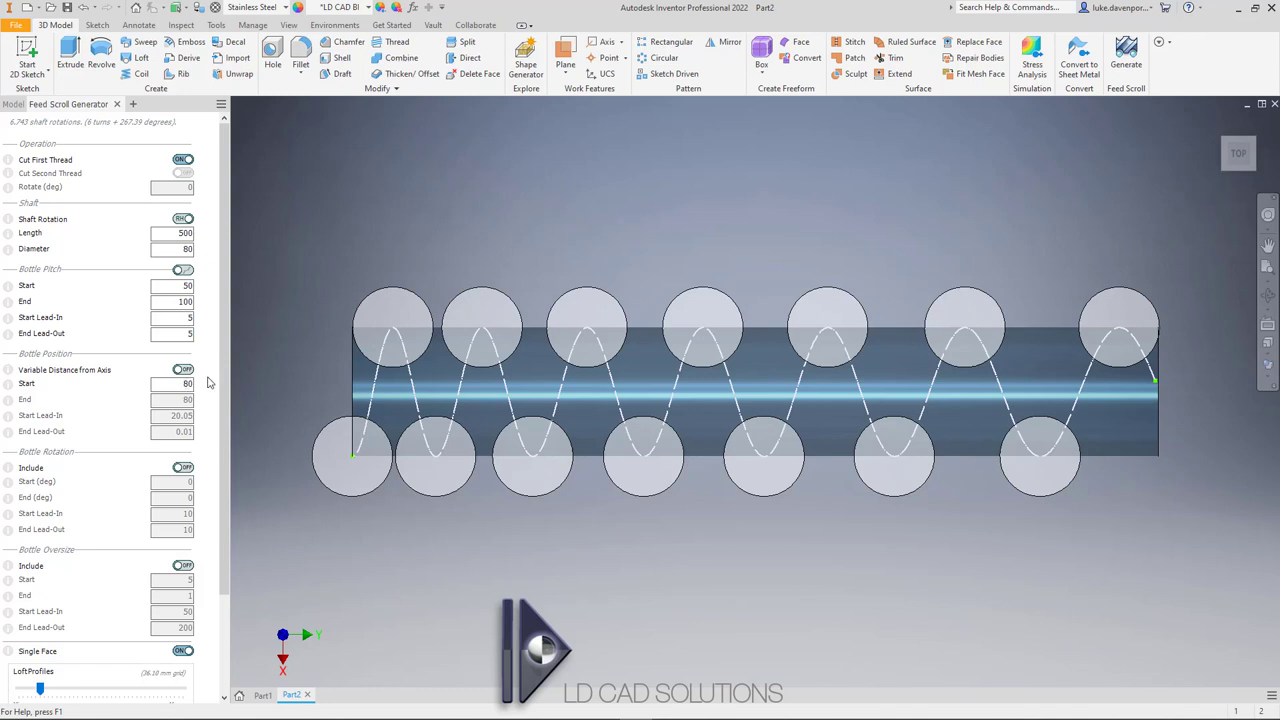
- Look over the generator's settings and read the help for shaft length, shaft rotation and cutting a second thread
{"action": "scroll", "coordinate": [186, 390], "scroll_direction": "down", "scroll_amount": 2}
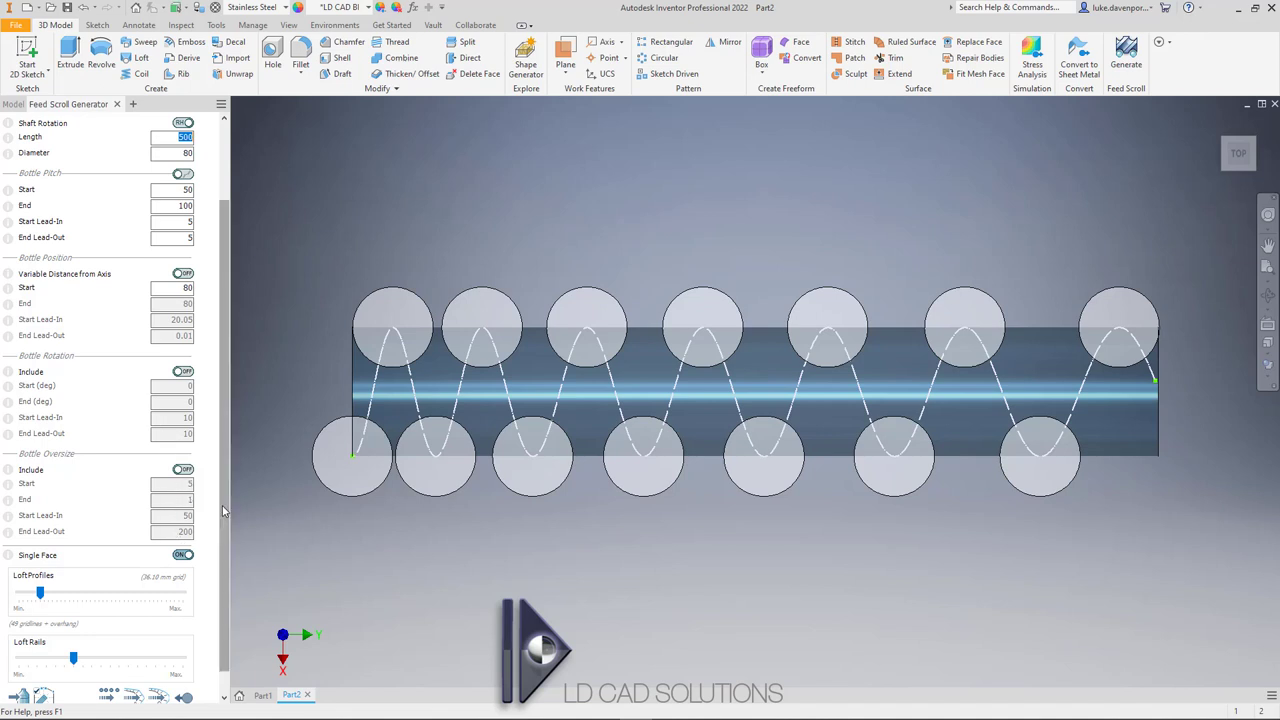
{"action": "scroll", "coordinate": [192, 478], "scroll_direction": "up", "scroll_amount": 2}
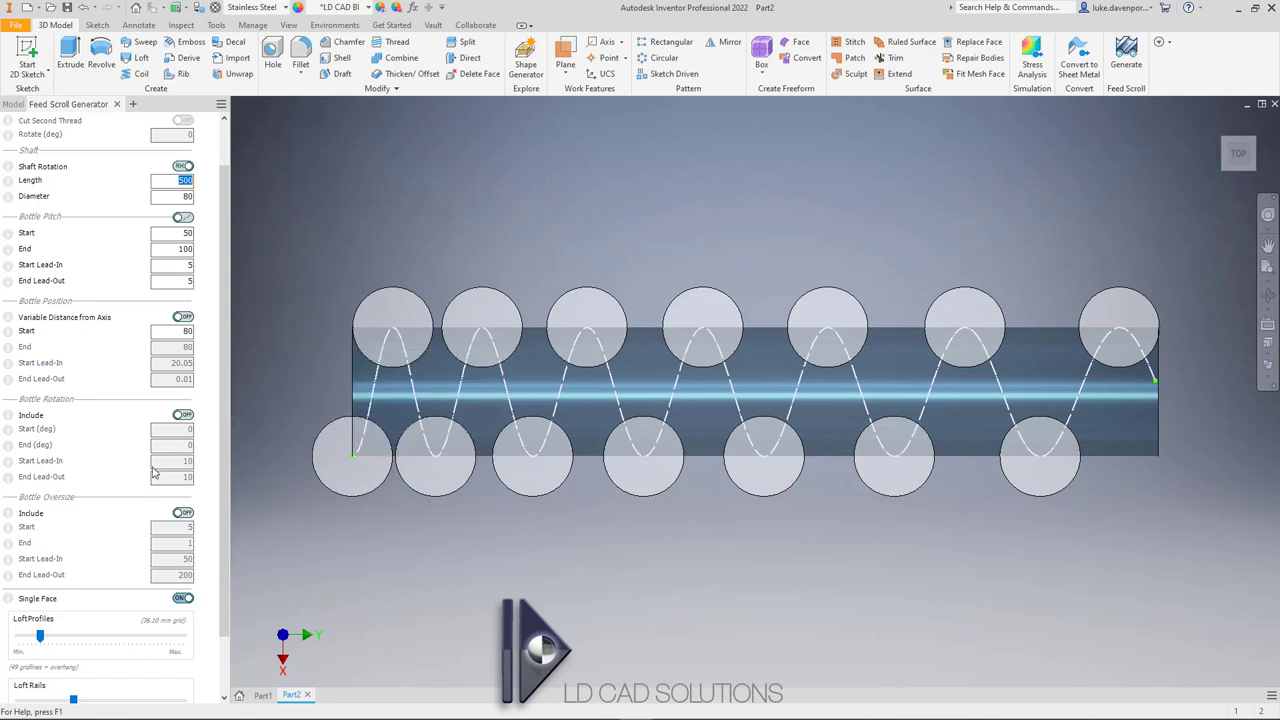
{"action": "scroll", "coordinate": [228, 420], "scroll_direction": "up", "scroll_amount": 2}
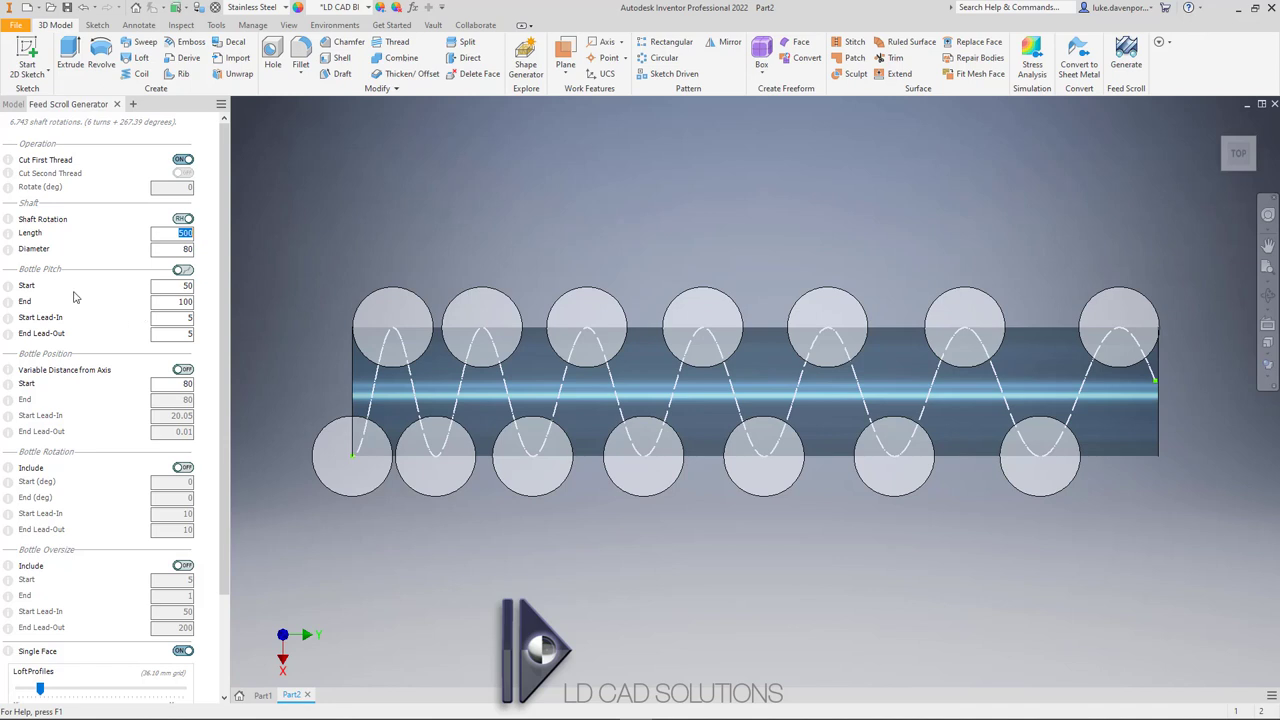
{"action": "mouse_move", "coordinate": [12, 255]}
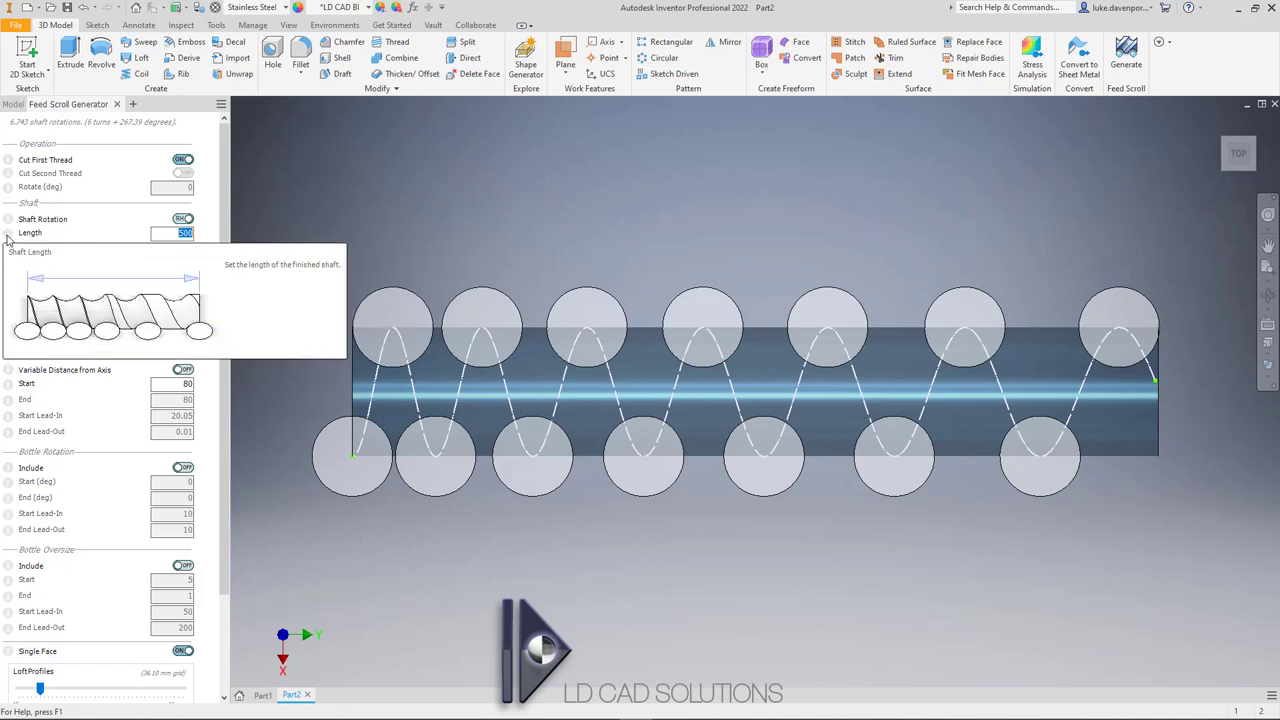
{"action": "mouse_move", "coordinate": [8, 228]}
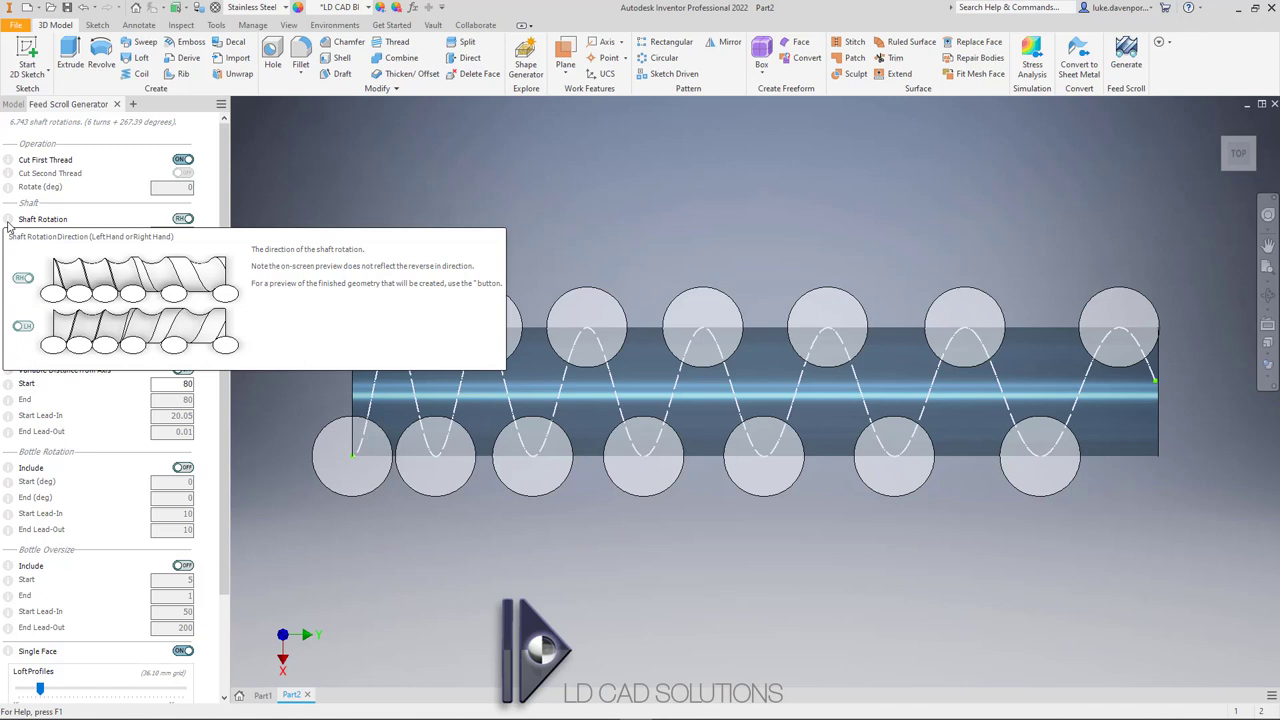
{"action": "mouse_move", "coordinate": [7, 193]}
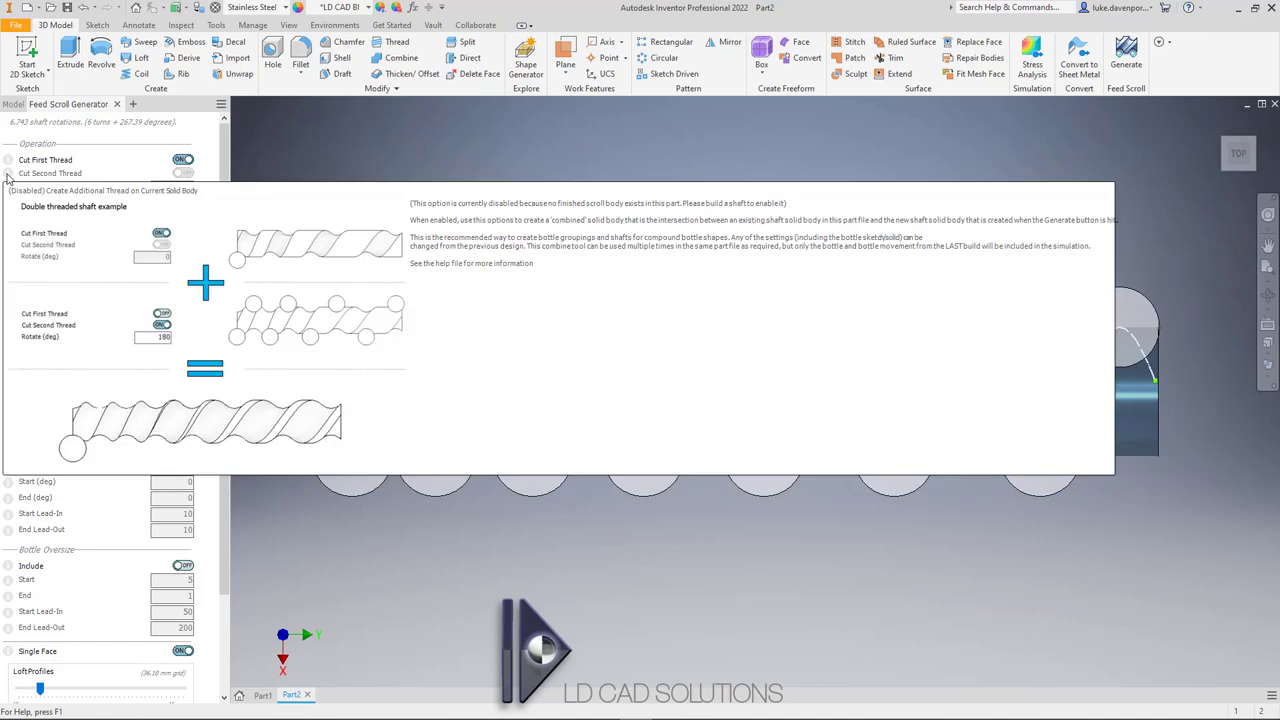
{"action": "mouse_move", "coordinate": [8, 162]}
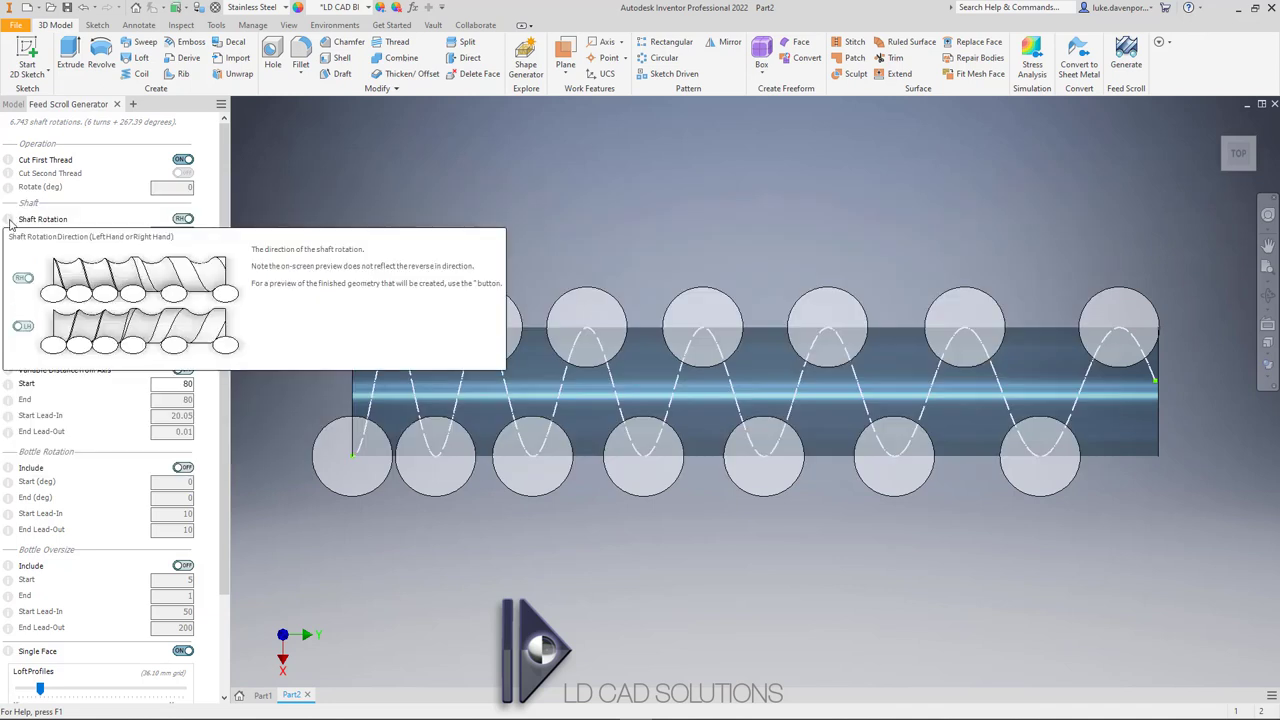
- Switch the shaft rotation to left hand (LH)
{"action": "left_click", "coordinate": [182, 219]}
{"action": "left_click", "coordinate": [183, 221]}
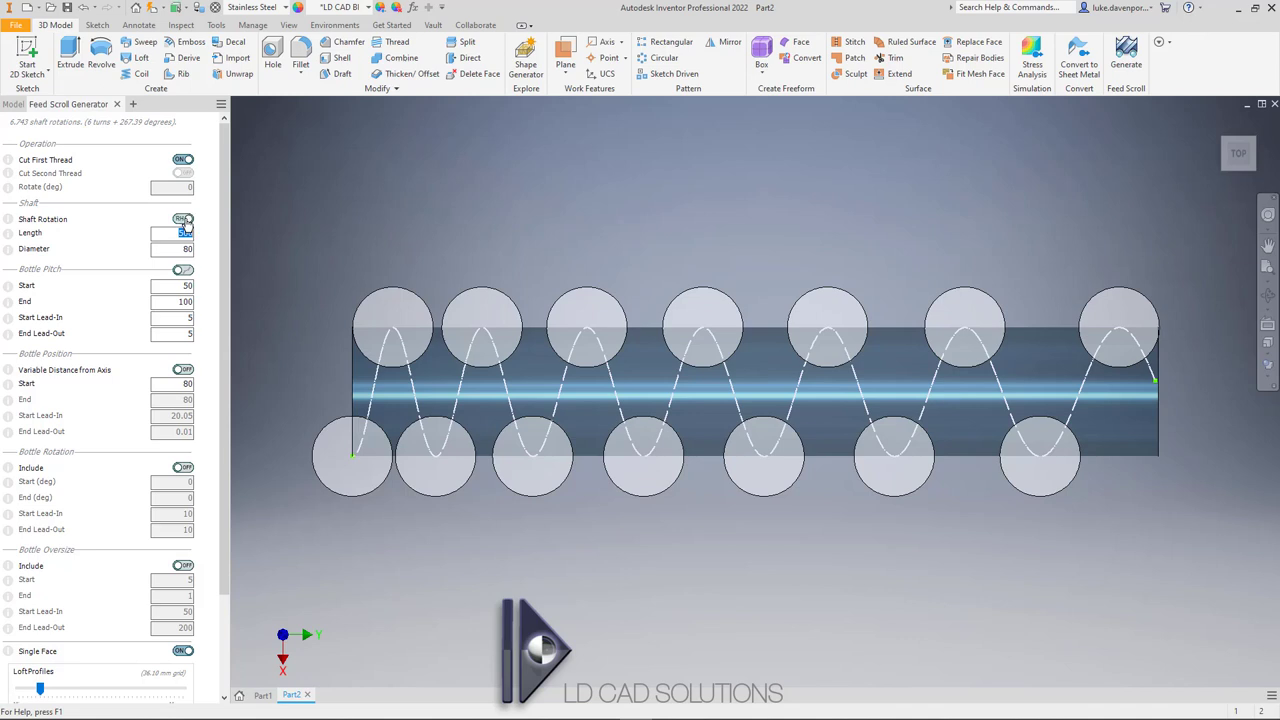
{"action": "left_click", "coordinate": [183, 221]}
{"action": "left_click", "coordinate": [183, 221]}
{"action": "left_click", "coordinate": [181, 221]}
{"action": "left_click", "coordinate": [183, 221]}
{"action": "left_click", "coordinate": [183, 221]}
- Set the shaft length to 700
{"action": "mouse_move", "coordinate": [10, 223]}
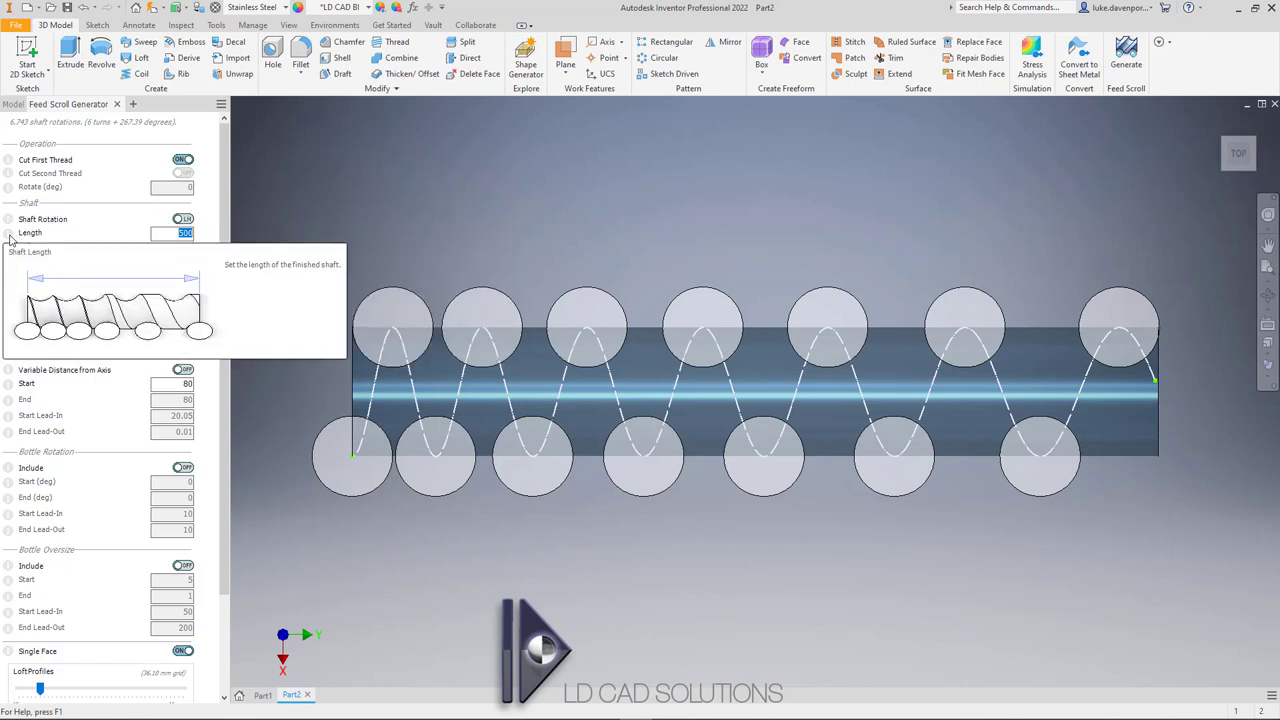
{"action": "mouse_move", "coordinate": [8, 290]}
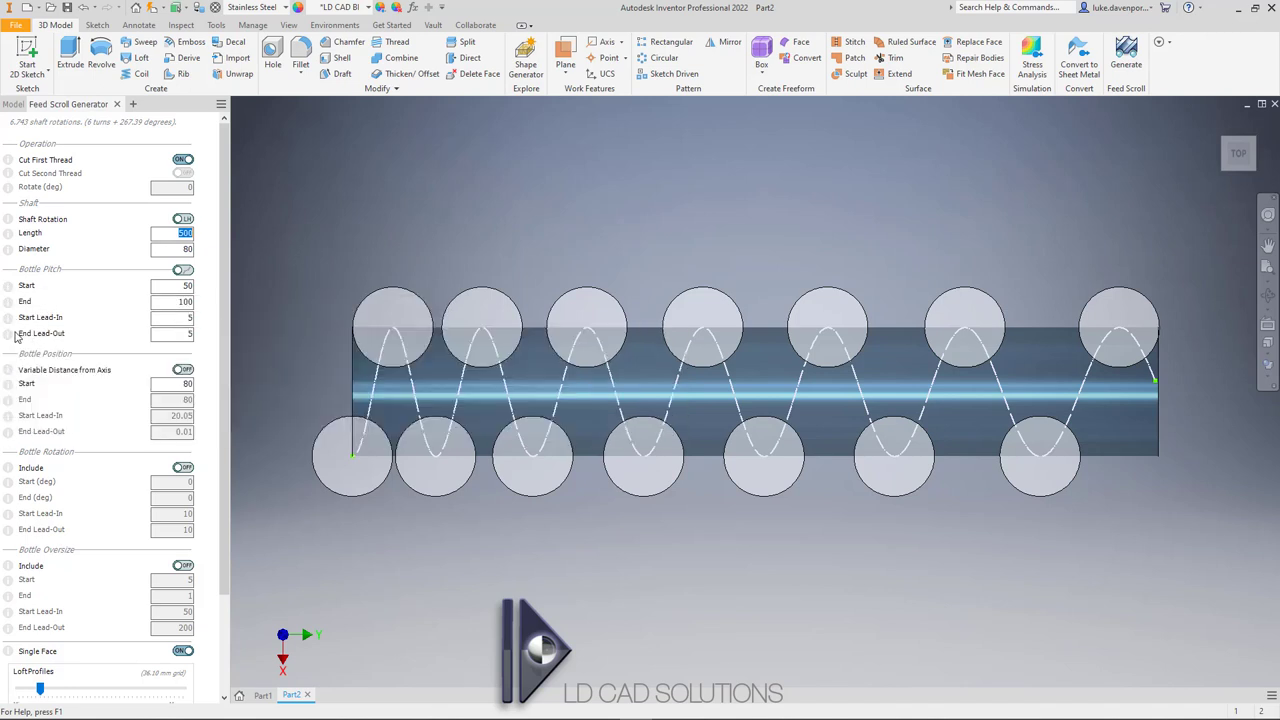
{"action": "mouse_move", "coordinate": [8, 337]}
{"action": "type", "text": "700"}
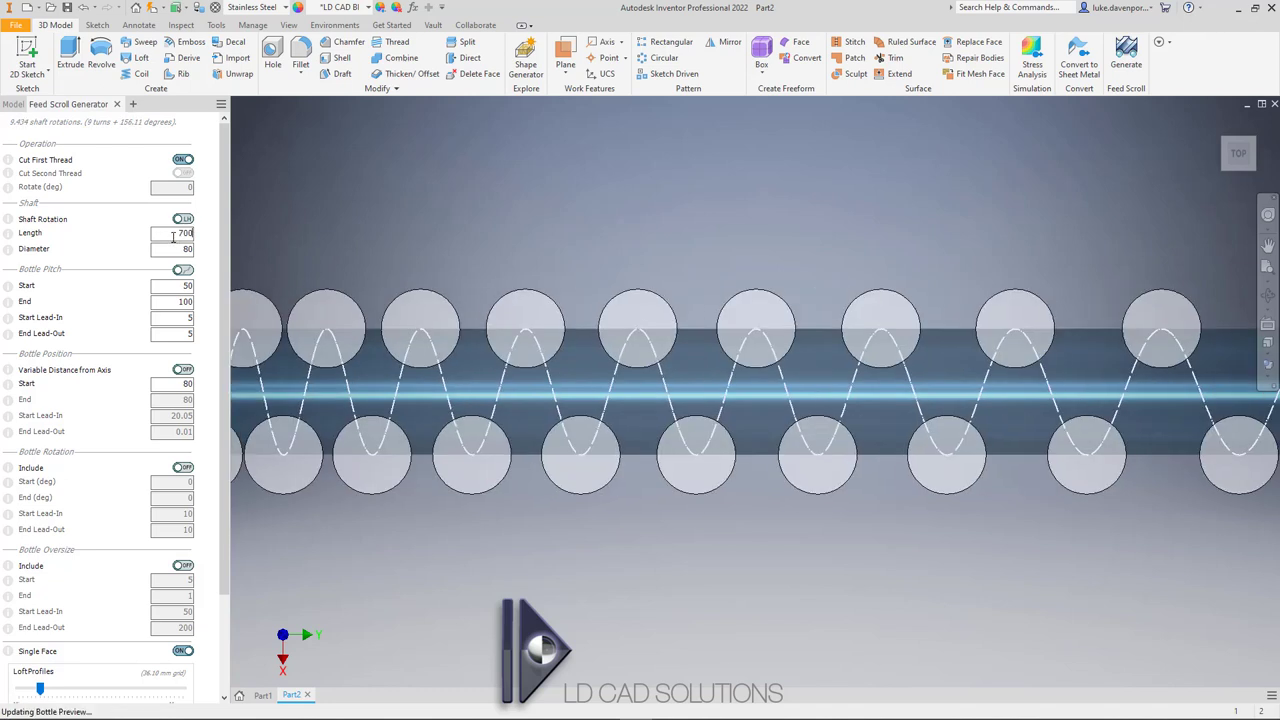
{"action": "left_click", "coordinate": [173, 237]}
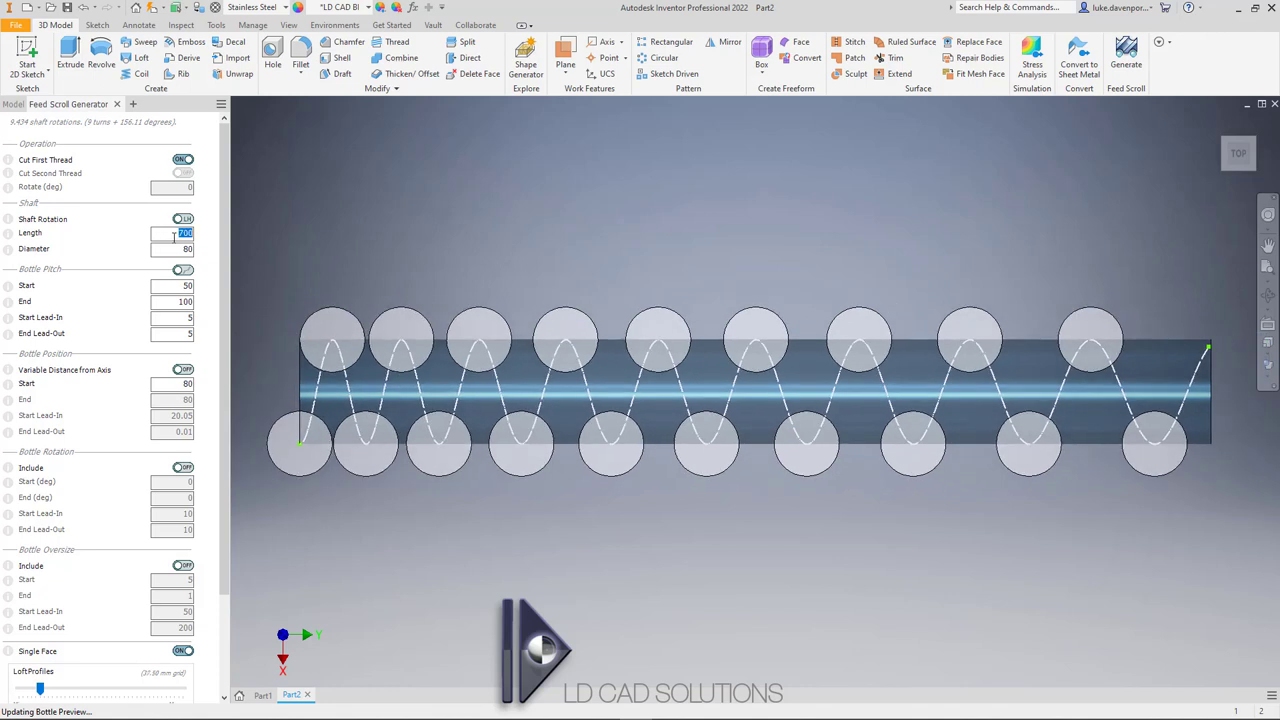
- Try shaft diameters of 60, 120 and 80
{"action": "left_click", "coordinate": [175, 251]}
{"action": "type", "text": "60"}
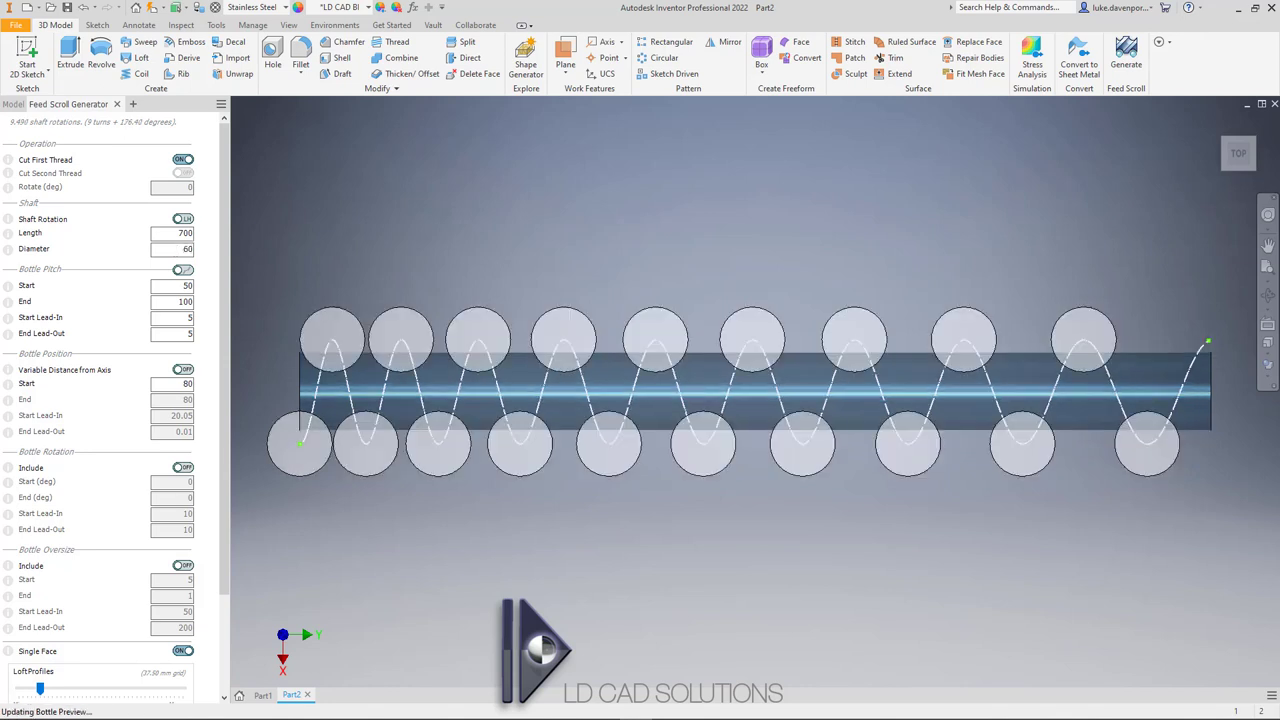
{"action": "double_click", "coordinate": [181, 249]}
{"action": "type", "text": "120"}
{"action": "double_click", "coordinate": [178, 250]}
{"action": "type", "text": "80"}
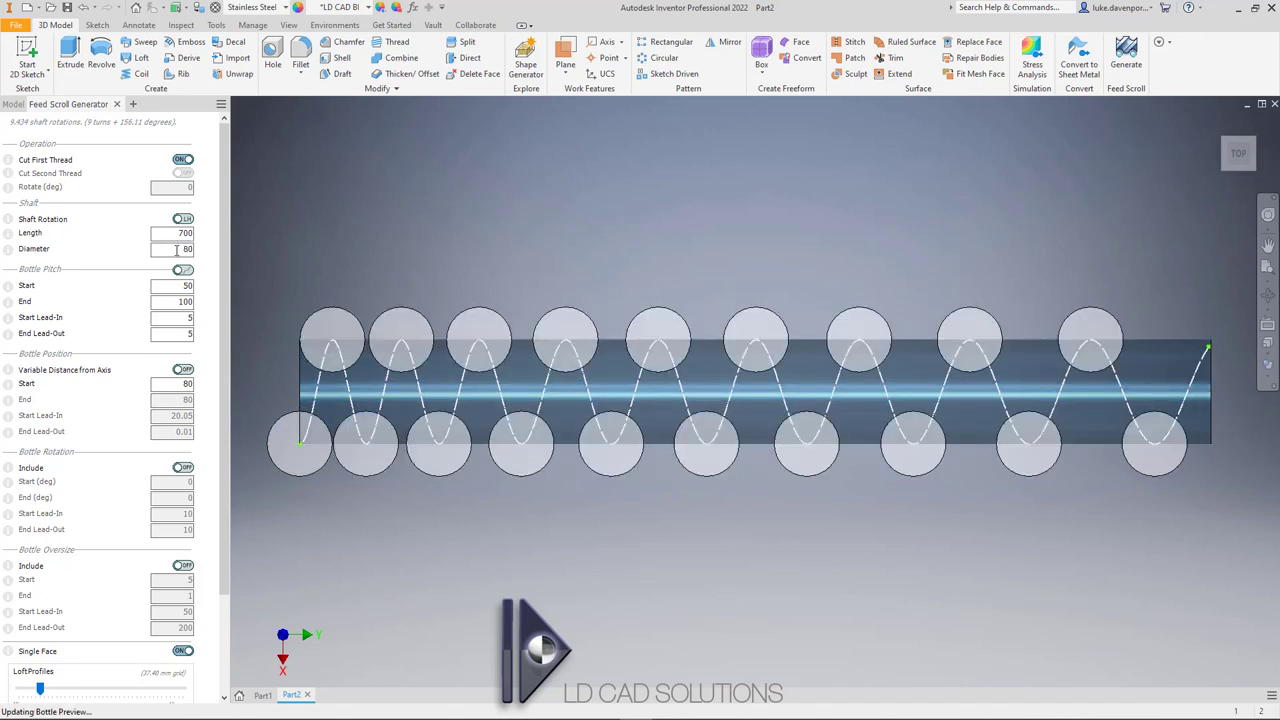
- Set the shaft diameter to 70
{"action": "double_click", "coordinate": [178, 250]}
{"action": "type", "text": "70"}
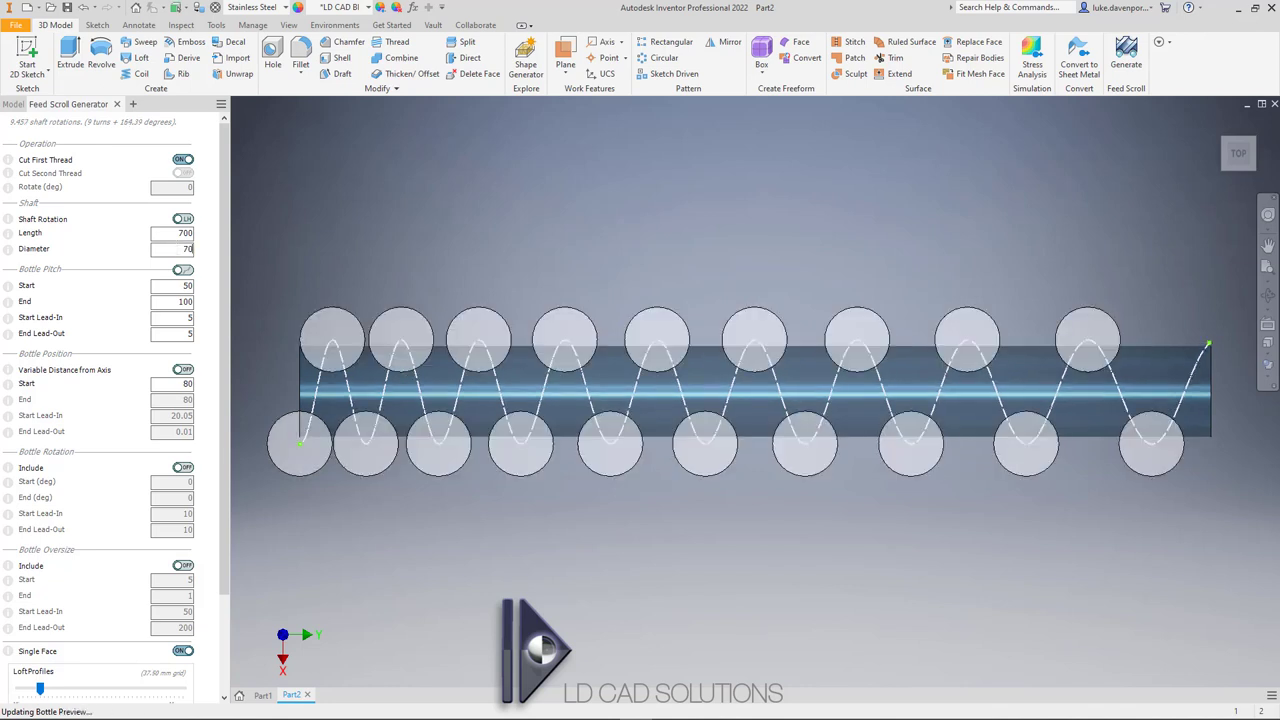
- Open the bottle's 2D sketch for editing and delete its 50 mm circle
{"action": "scroll", "coordinate": [225, 256], "scroll_direction": "down", "scroll_amount": 1}
{"action": "scroll", "coordinate": [225, 262], "scroll_direction": "down", "scroll_amount": 1}
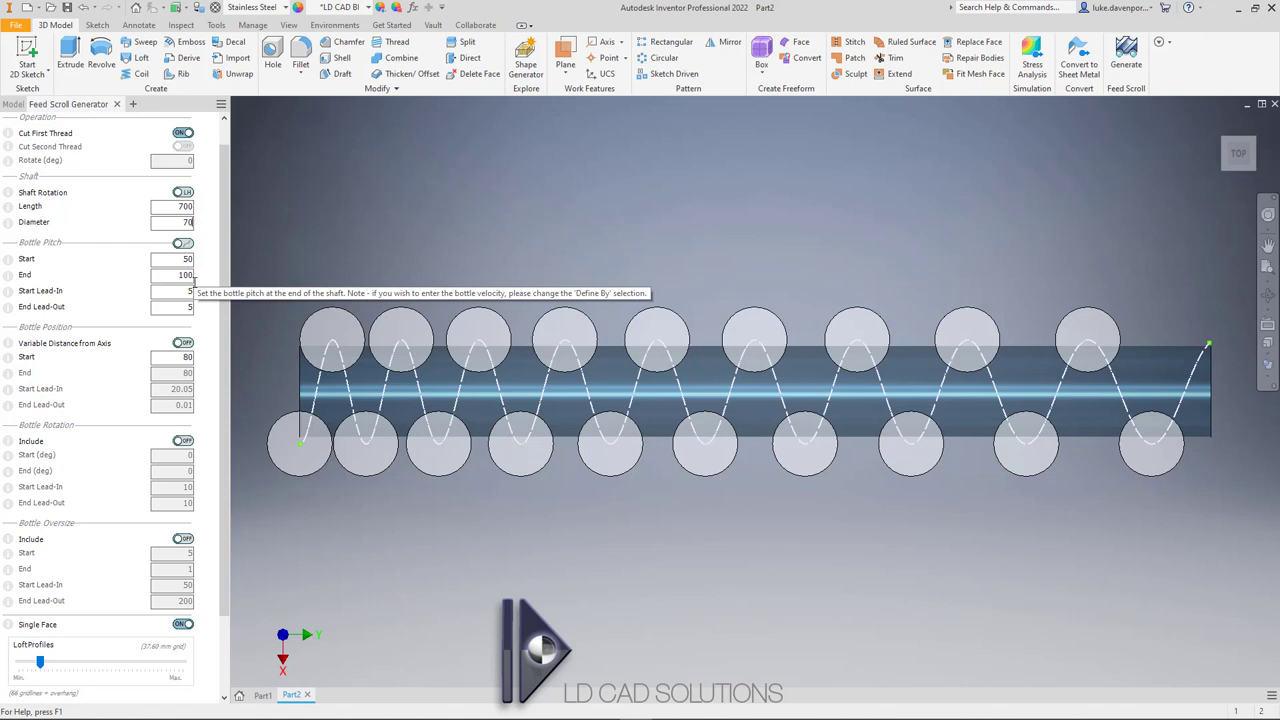
{"action": "left_click_drag", "start_coordinate": [225, 280], "coordinate": [220, 420]}
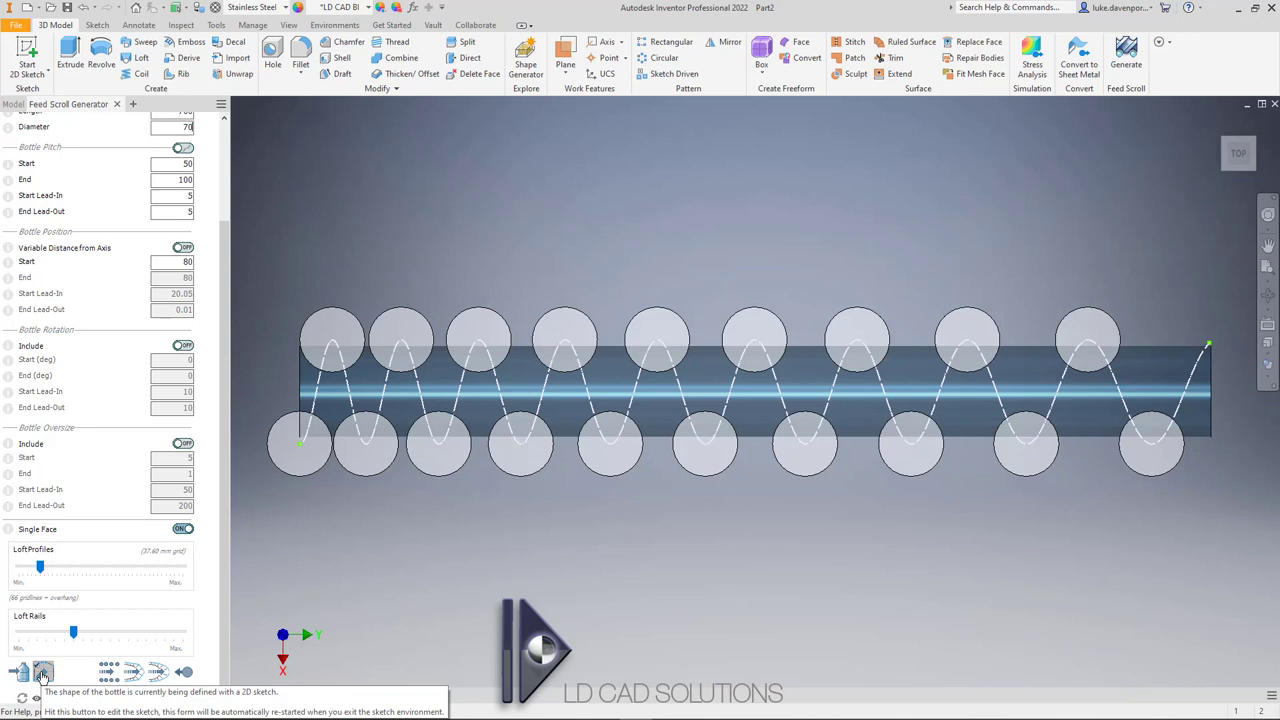
{"action": "left_click", "coordinate": [43, 673]}
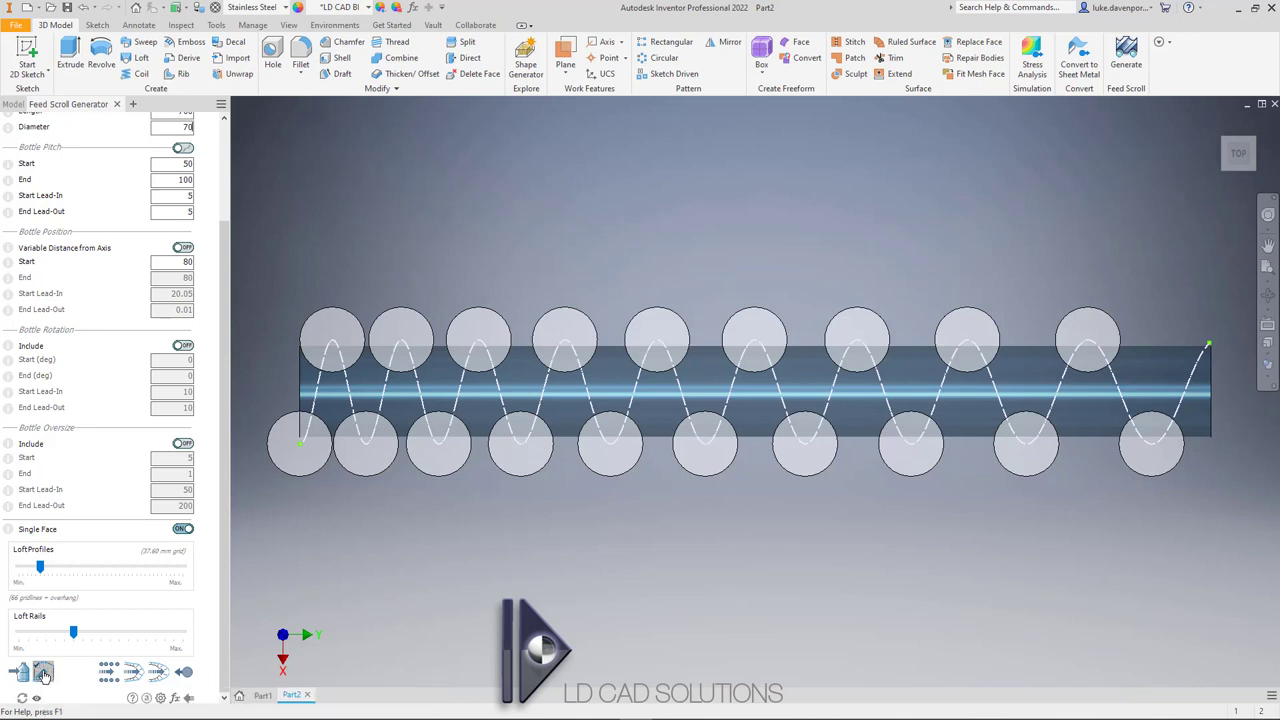
{"action": "left_click", "coordinate": [43, 675]}
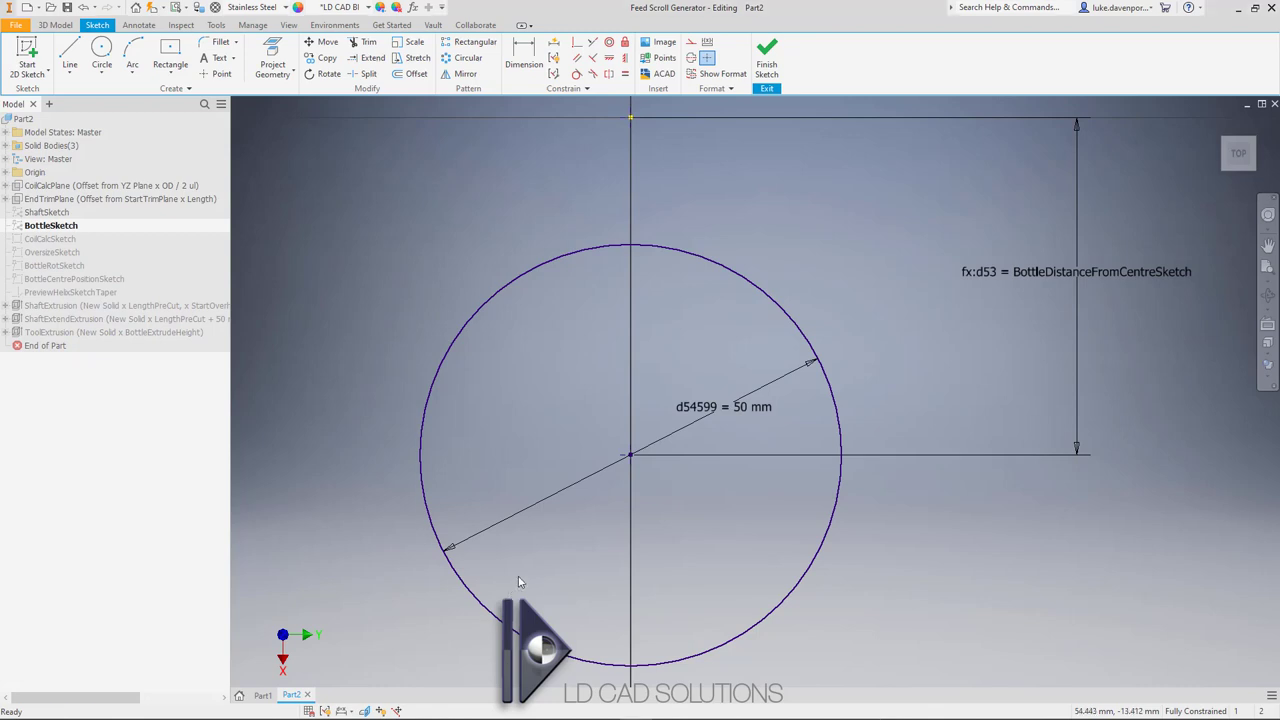
{"action": "left_click", "coordinate": [754, 286]}
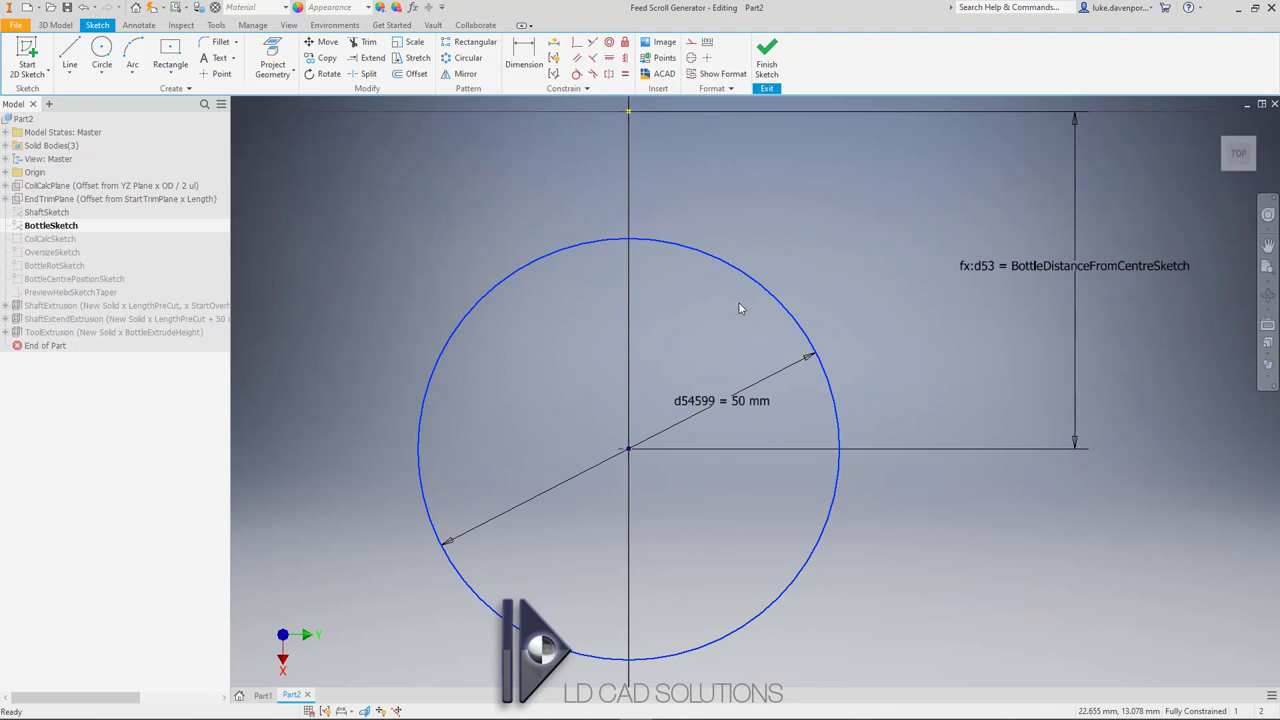
{"action": "key", "text": "Delete"}
- Draw a two-point center rectangle 55 mm wide and 40 mm high, centred on the bottle centre point
{"action": "mouse_move", "coordinate": [757, 280]}
{"action": "middle_mouse_down"}
{"action": "mouse_move", "coordinate": [702, 318]}
{"action": "mouse_move", "coordinate": [689, 357]}
{"action": "middle_mouse_up"}
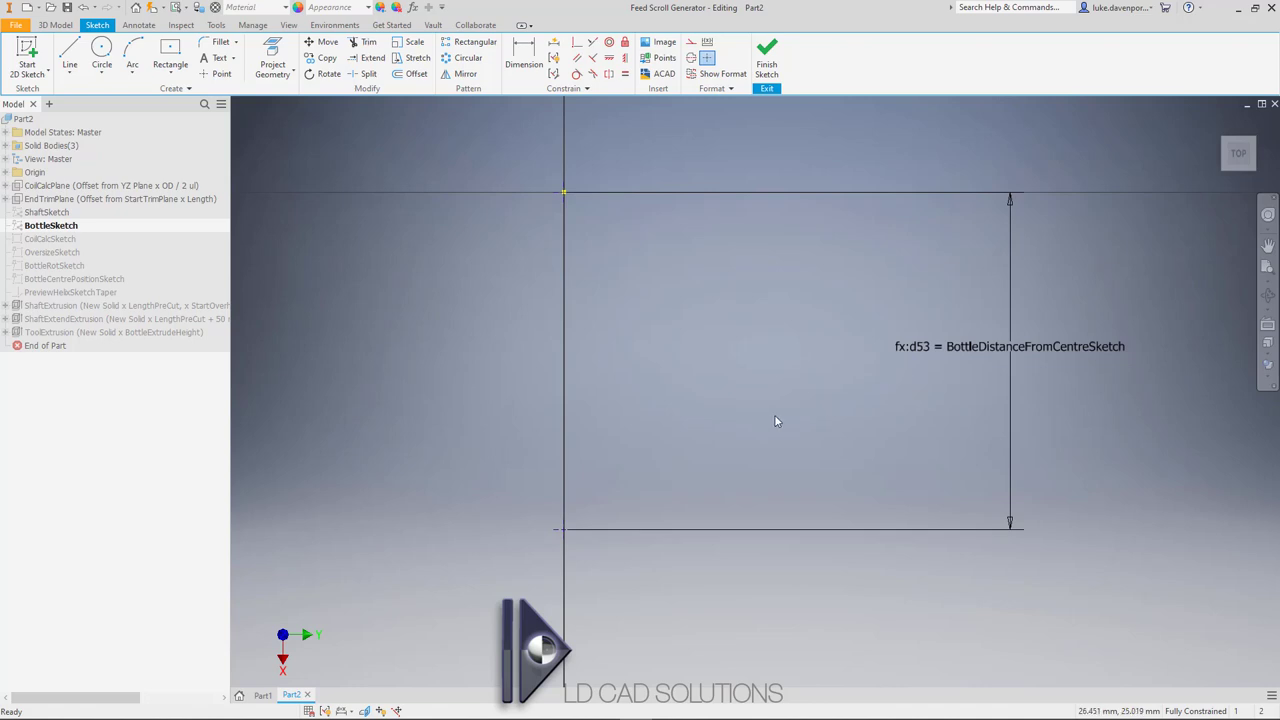
{"action": "middle_click_drag", "start_coordinate": [774, 421], "coordinate": [786, 420]}
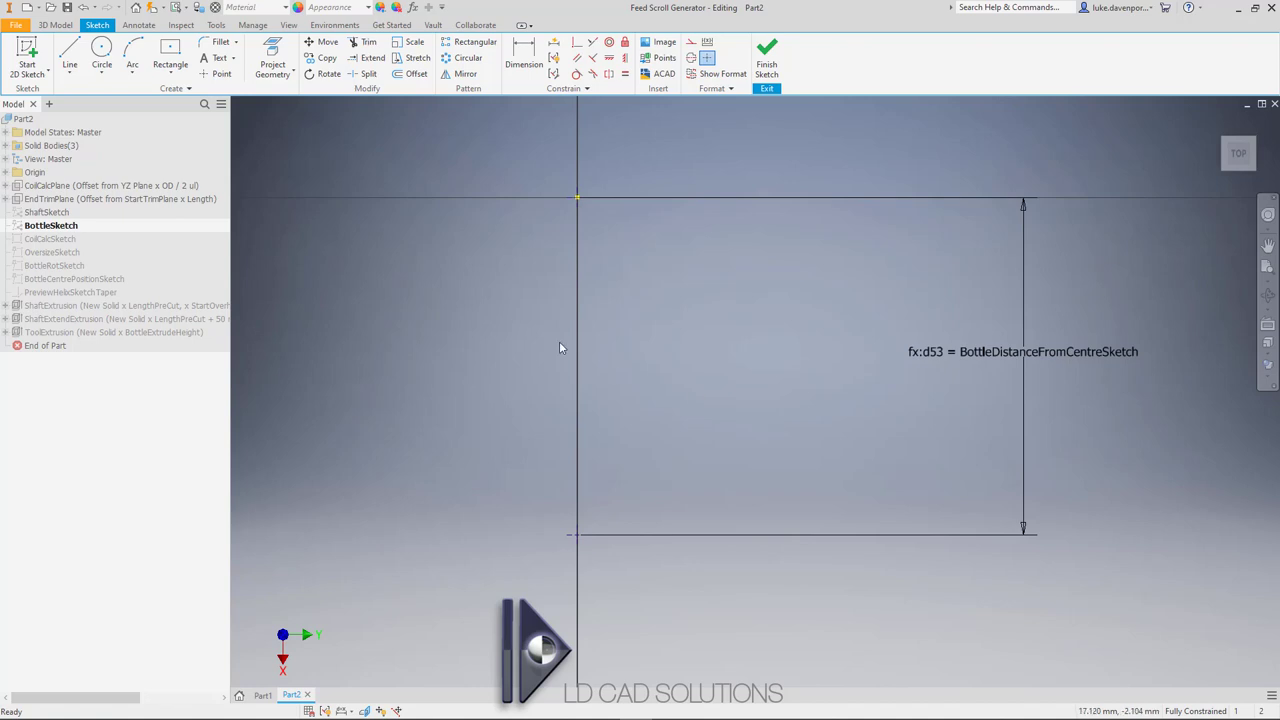
{"action": "middle_click_drag", "start_coordinate": [500, 343], "coordinate": [486, 321]}
{"action": "left_click", "coordinate": [170, 74]}
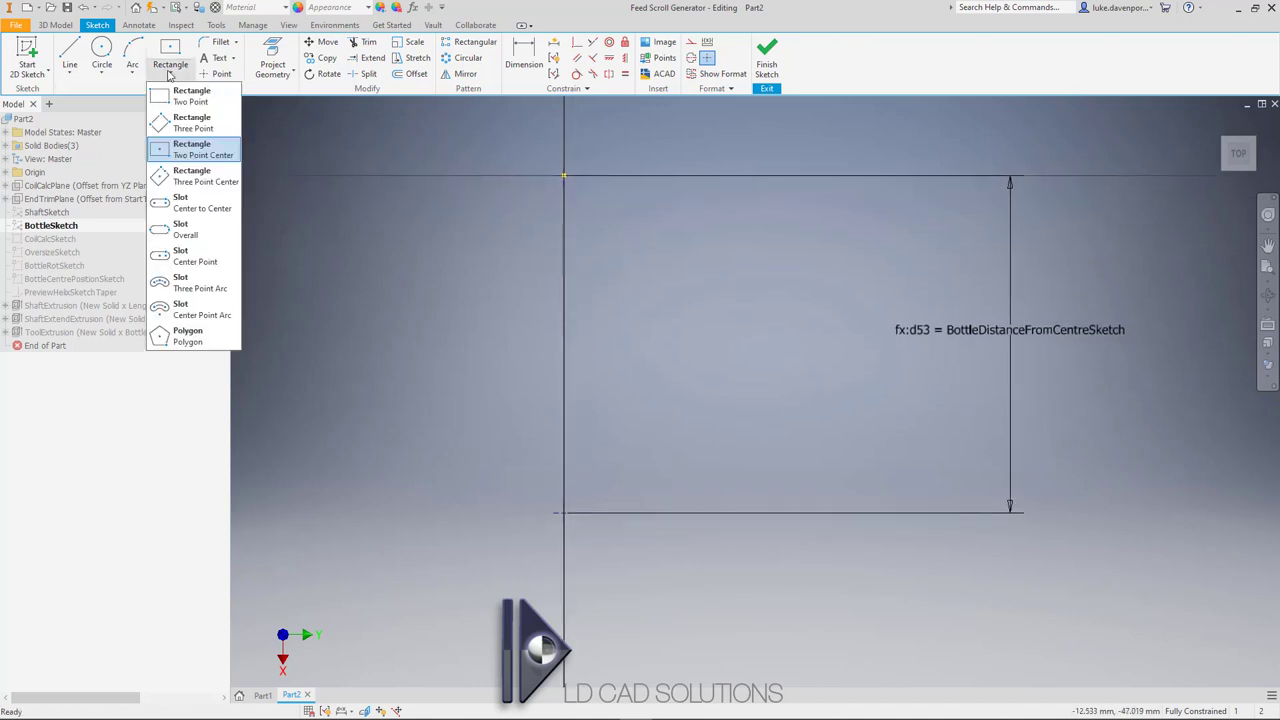
{"action": "left_click", "coordinate": [195, 149]}
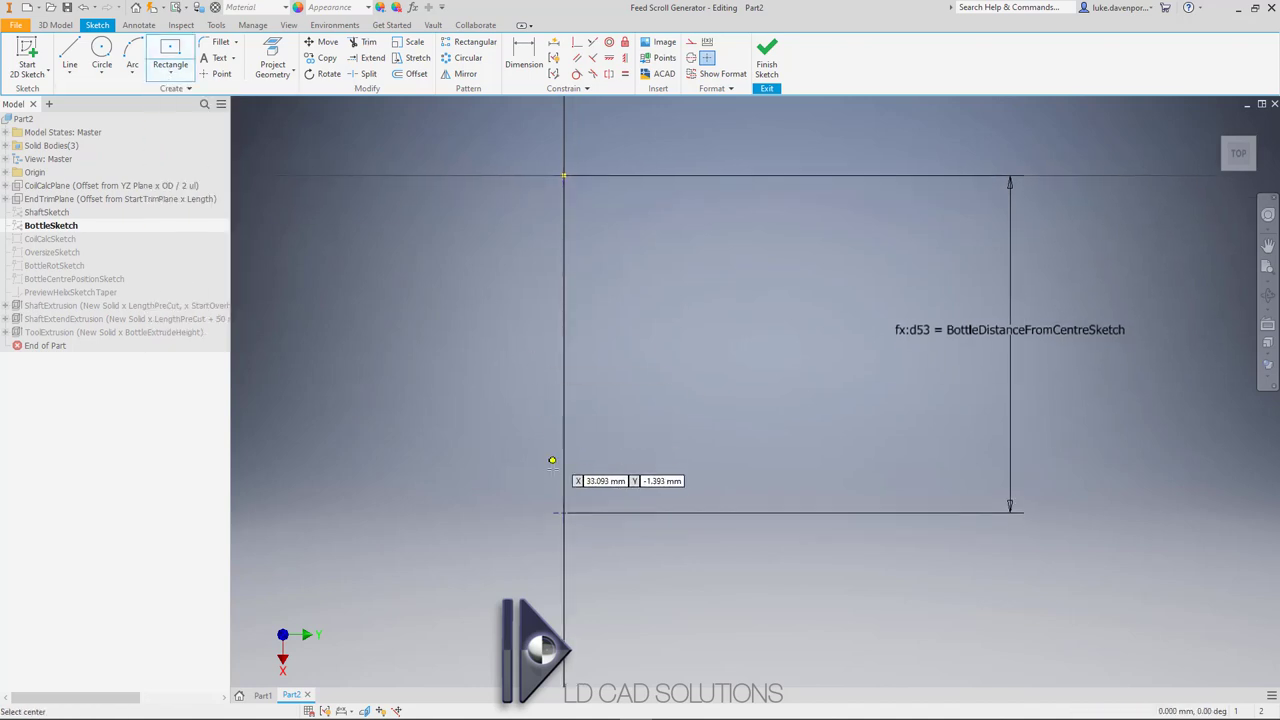
{"action": "middle_click_drag", "start_coordinate": [681, 446], "coordinate": [756, 336]}
{"action": "left_click", "coordinate": [643, 397]}
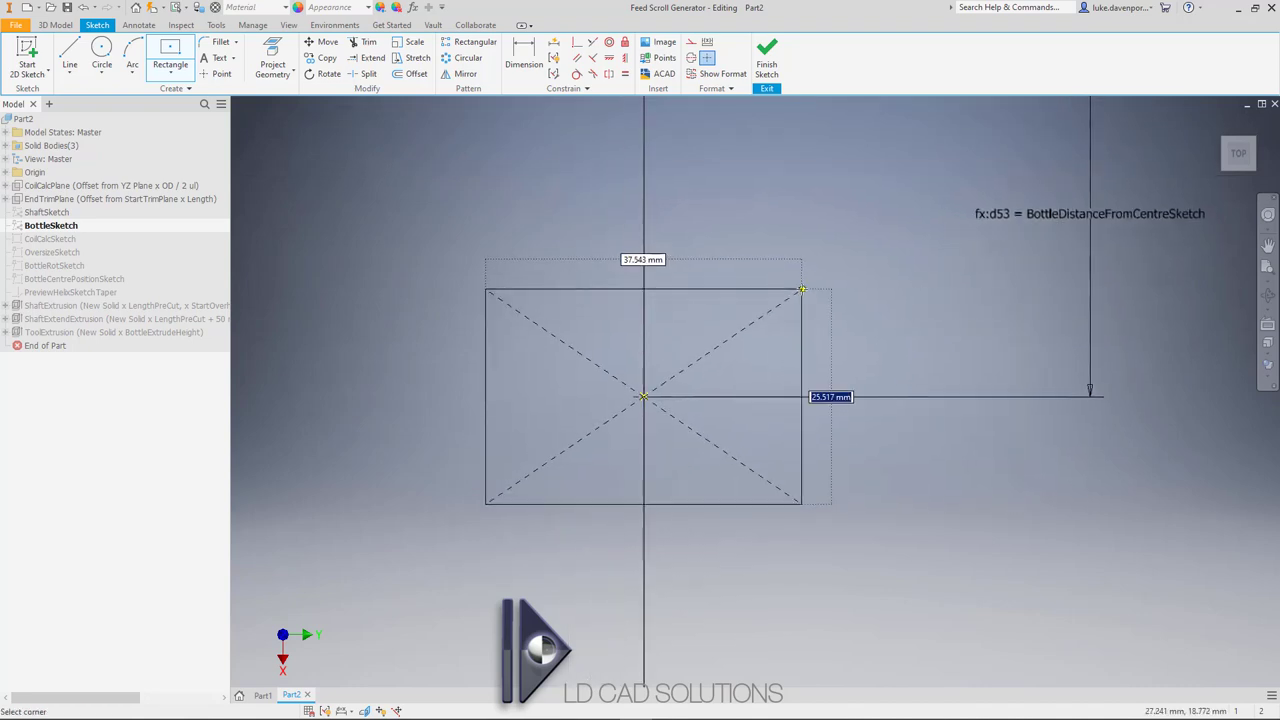
{"action": "type", "text": "40"}
{"action": "key", "text": "Tab"}
{"action": "type", "text": "55"}
{"action": "key", "text": "Return"}
{"action": "key", "text": "Escape"}
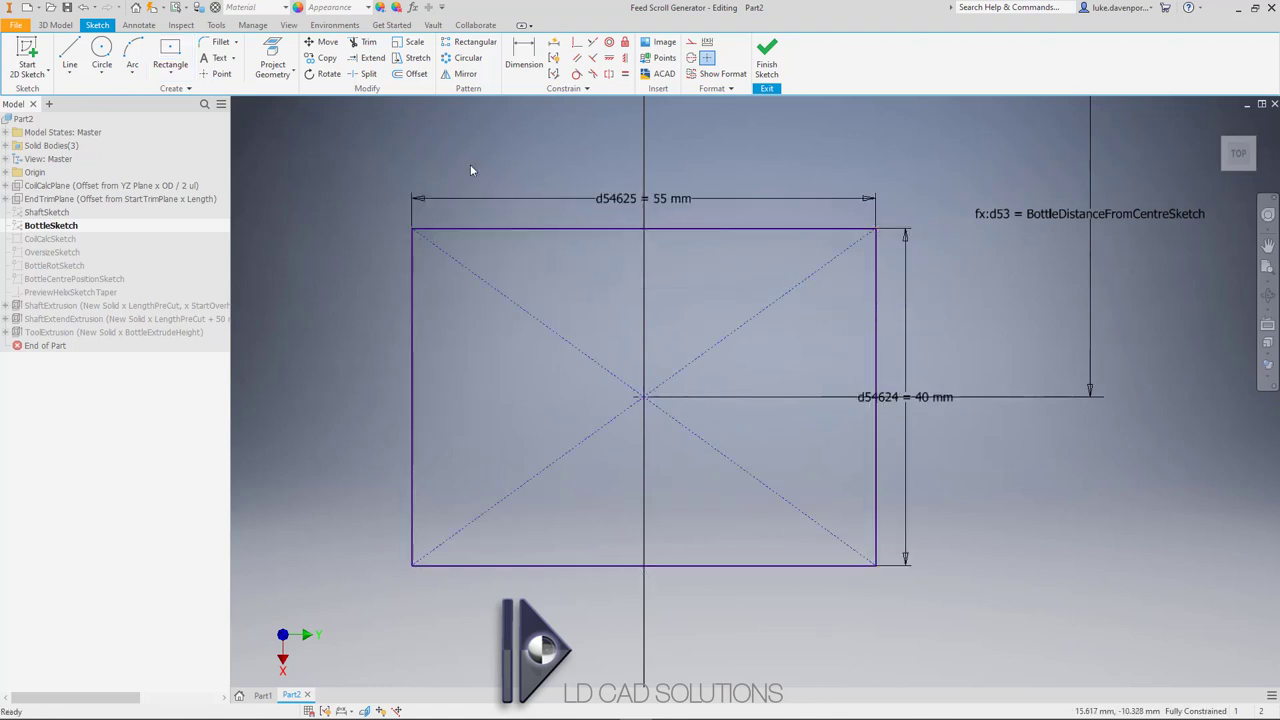
- Round all four corners of the bottle rectangle with 10 mm fillets
{"action": "left_click", "coordinate": [218, 42]}
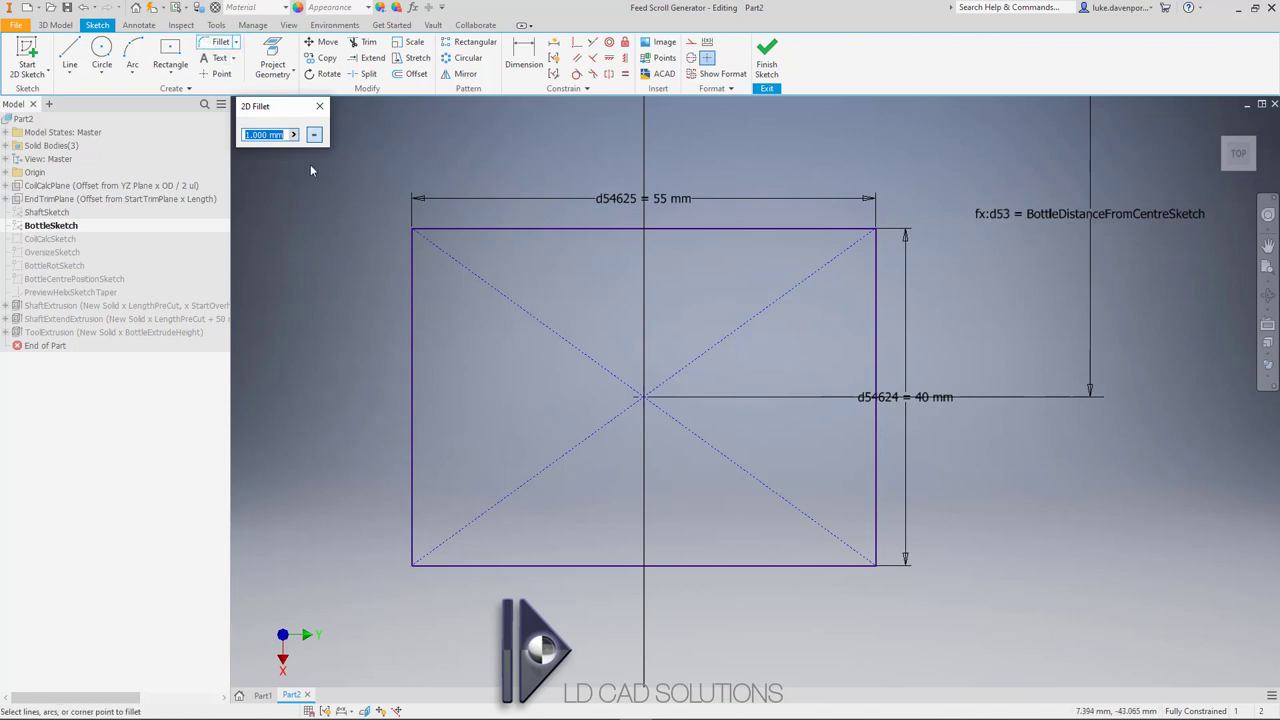
{"action": "type", "text": "10"}
{"action": "left_click", "coordinate": [413, 269]}
{"action": "left_click", "coordinate": [455, 230]}
{"action": "left_click", "coordinate": [788, 230]}
{"action": "left_click", "coordinate": [877, 440]}
{"action": "left_click", "coordinate": [876, 530]}
{"action": "left_click", "coordinate": [818, 566]}
{"action": "left_click", "coordinate": [518, 567]}
{"action": "left_click", "coordinate": [413, 523]}
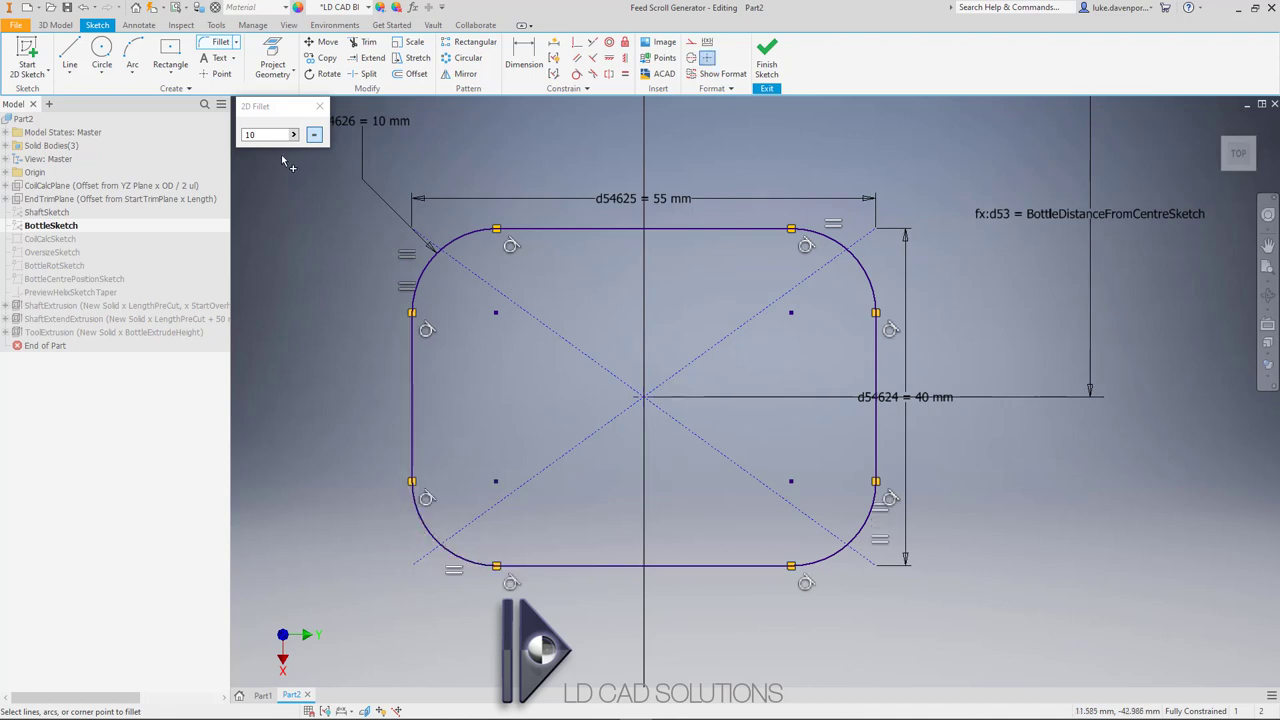
{"action": "key", "text": "Escape"}
- Show all constraints of the rounded rectangle and finish the bottle sketch
{"action": "middle_click_drag", "start_coordinate": [368, 289], "coordinate": [390, 318]}
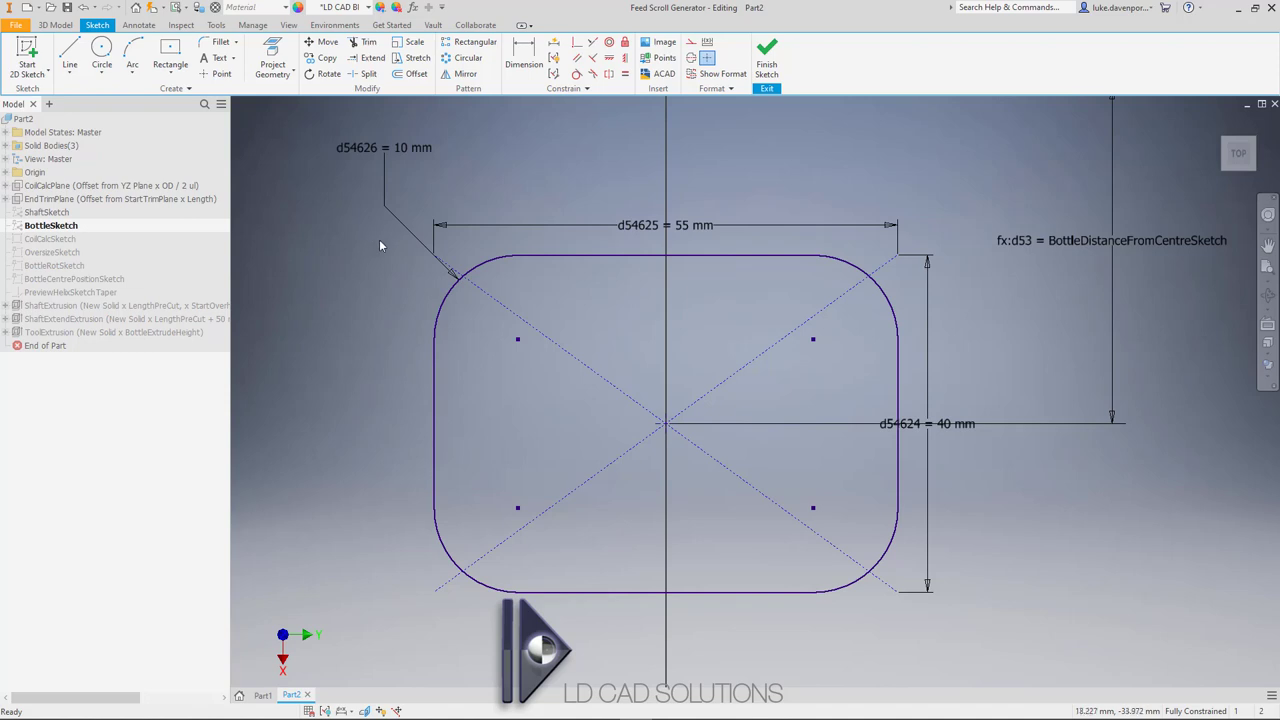
{"action": "mouse_move", "coordinate": [380, 245]}
{"action": "left_mouse_down"}
{"action": "mouse_move", "coordinate": [871, 543]}
{"action": "mouse_move", "coordinate": [933, 612]}
{"action": "left_mouse_up"}
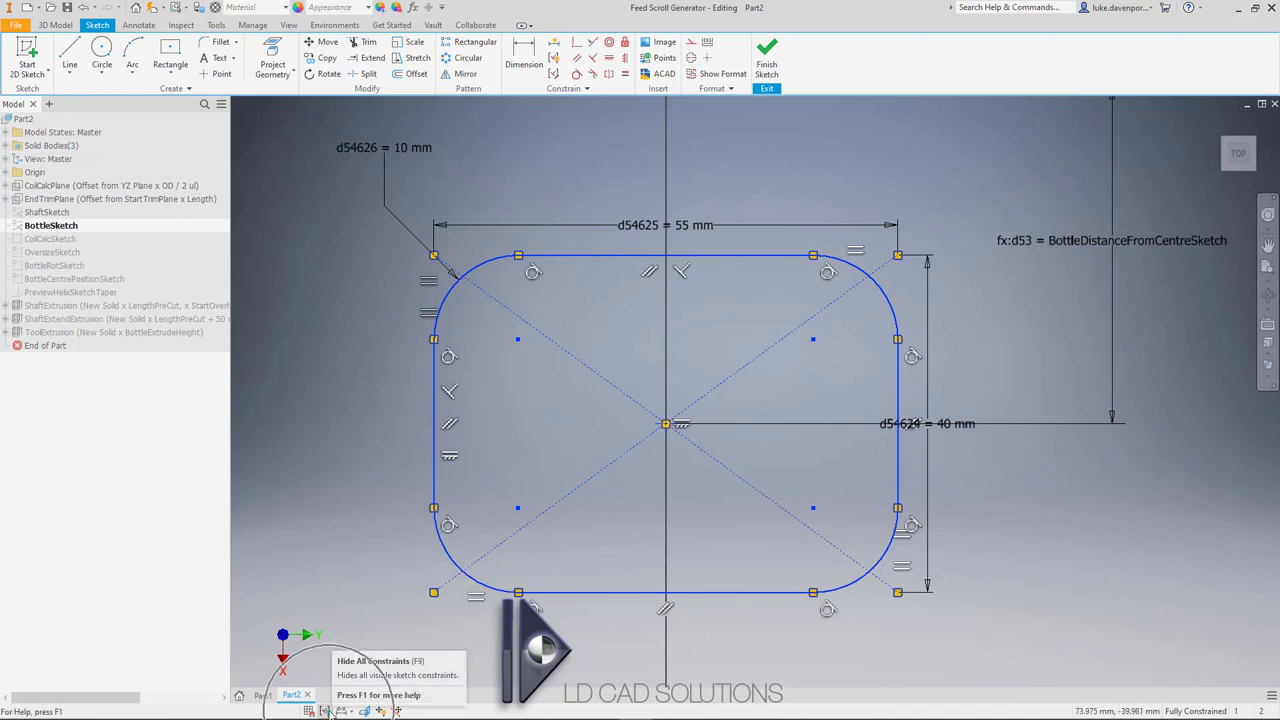
{"action": "left_click", "coordinate": [326, 710]}
{"action": "left_click", "coordinate": [326, 710]}
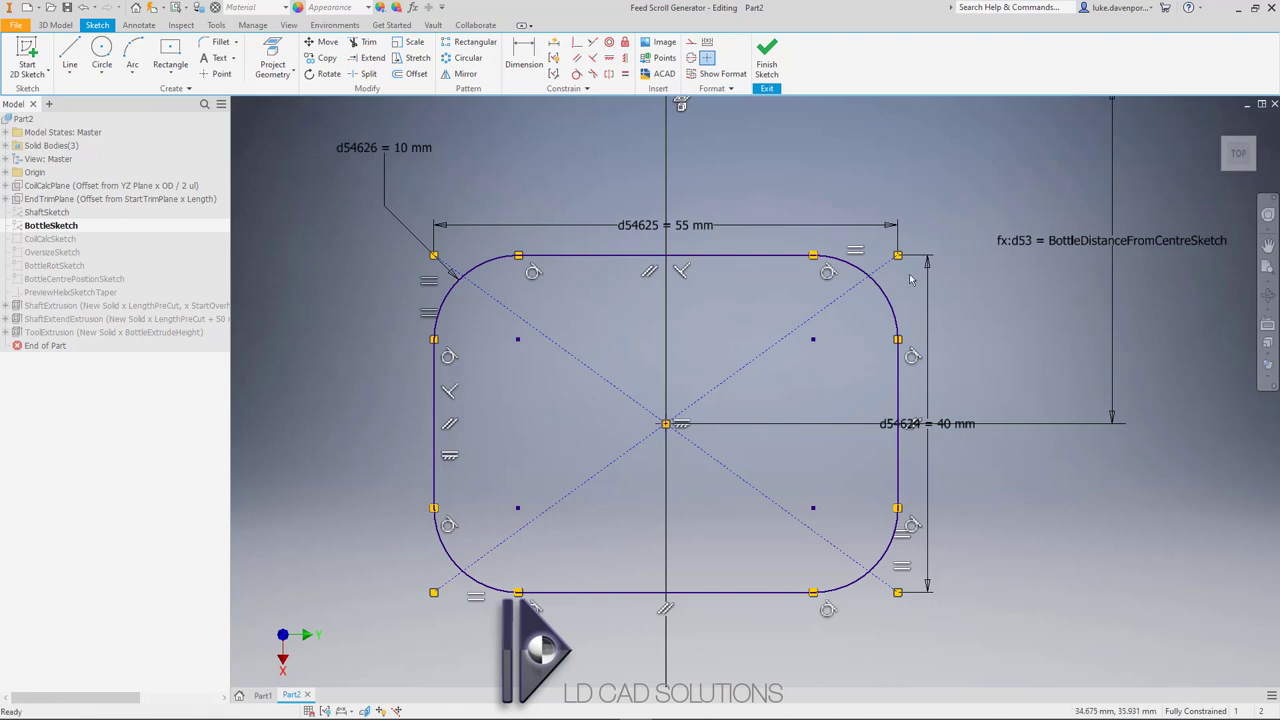
{"action": "left_click", "coordinate": [769, 66]}
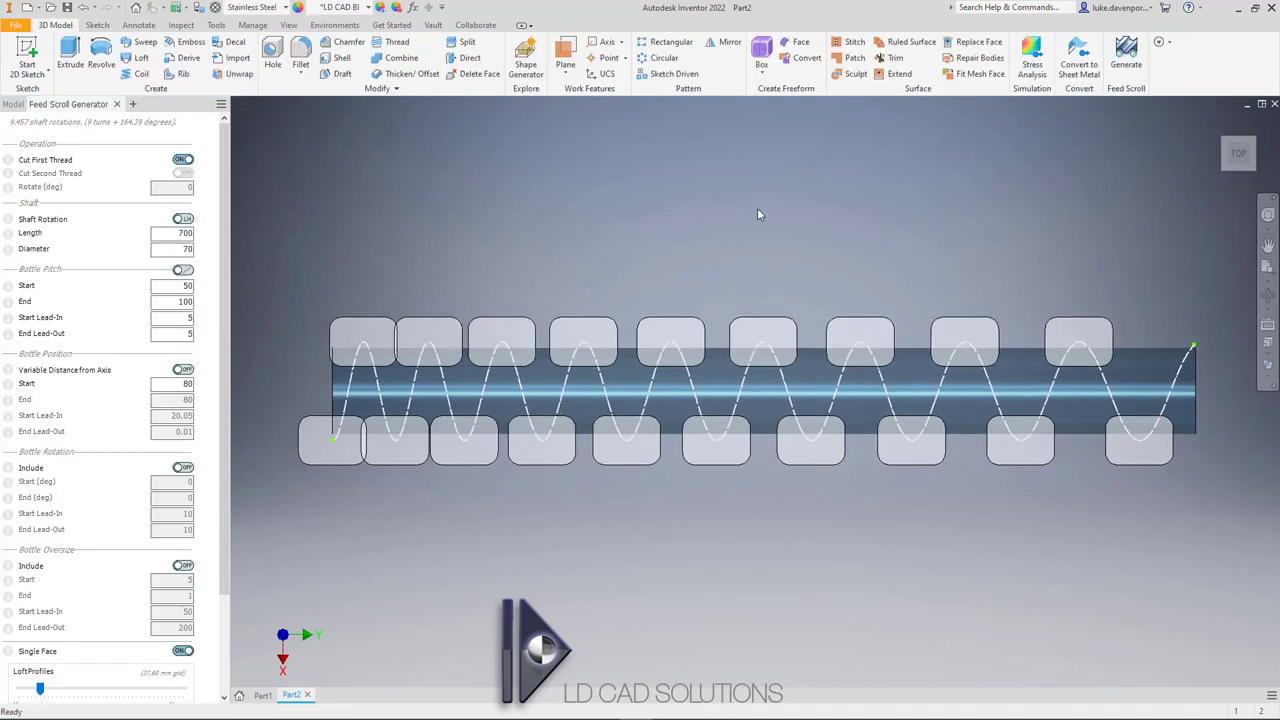
- Set the shaft length to 550
{"action": "left_click_drag", "start_coordinate": [176, 233], "coordinate": [193, 233]}
{"action": "type", "text": "550"}
{"action": "double_click", "coordinate": [182, 233]}
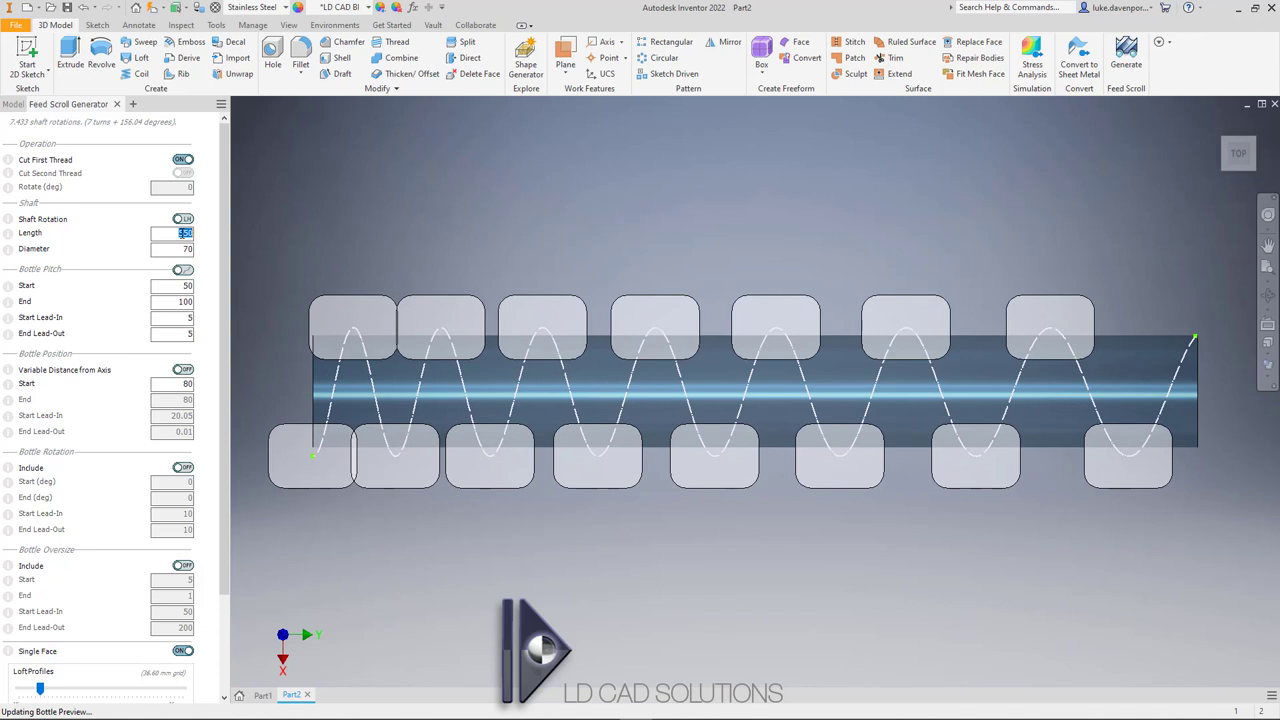
- Set the bottle pitch to 55 at the start of the shaft and 95 at the end
{"action": "double_click", "coordinate": [182, 287]}
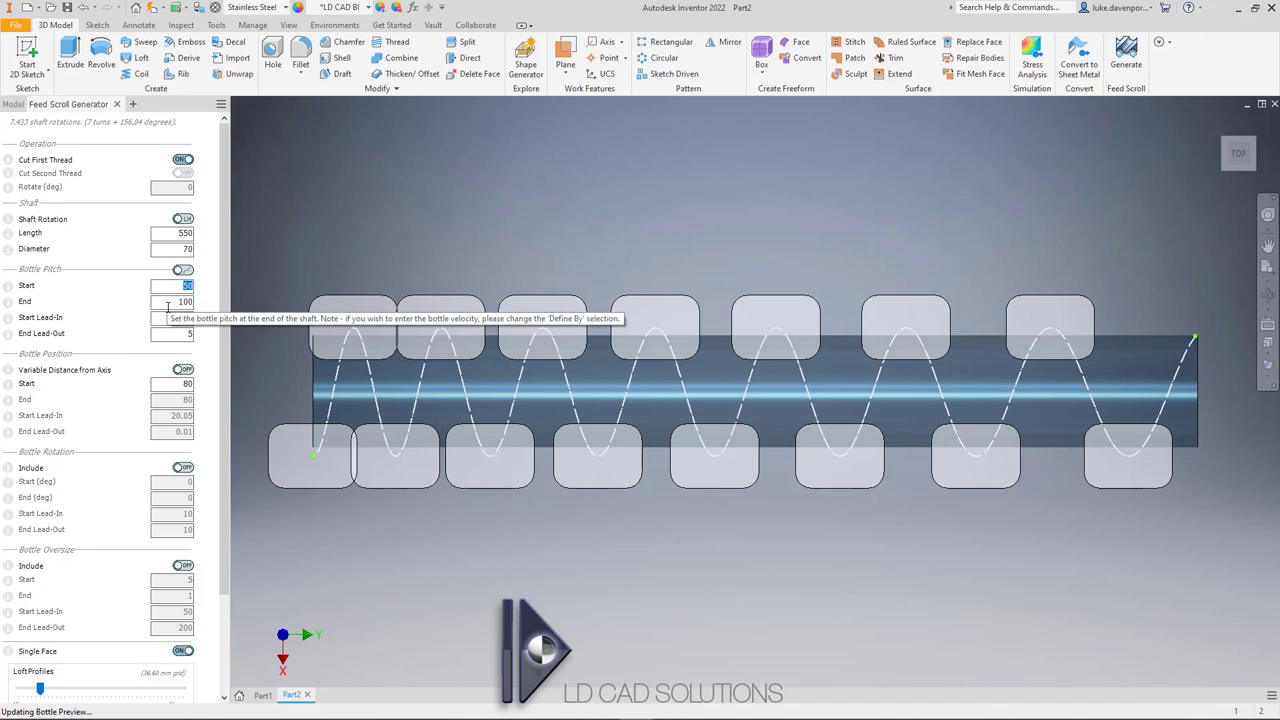
{"action": "type", "text": "55"}
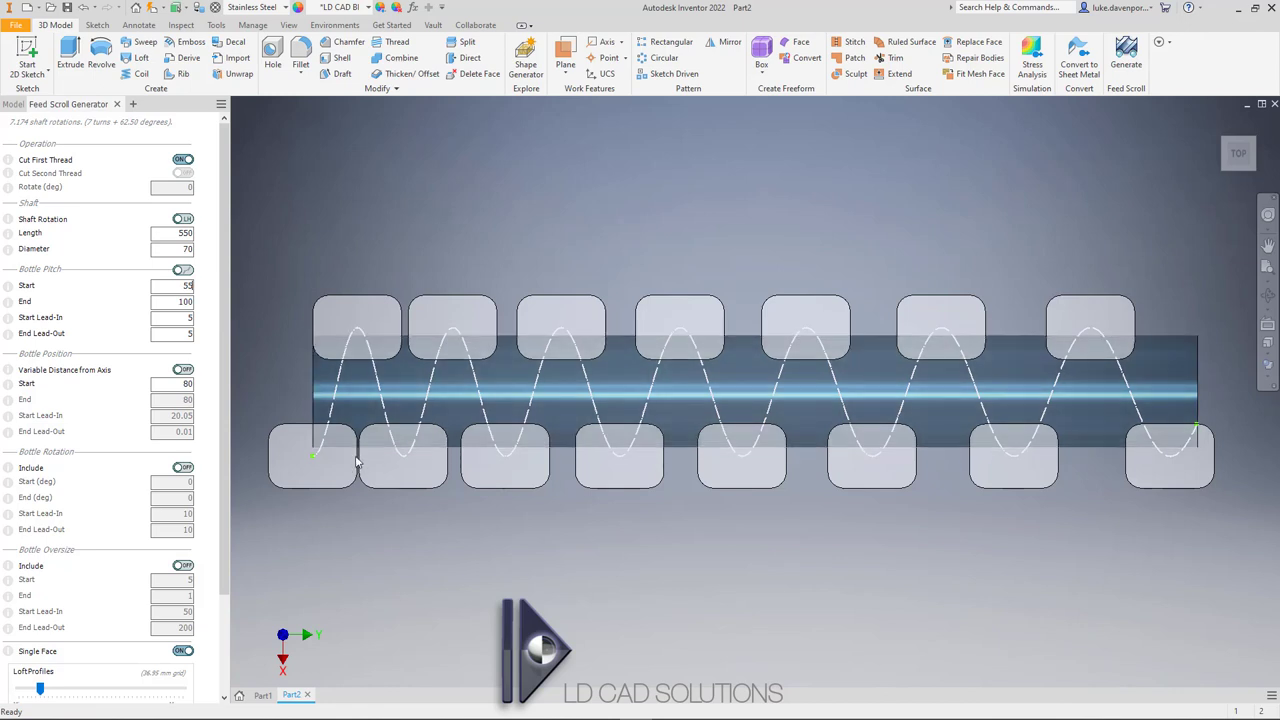
{"action": "double_click", "coordinate": [189, 286]}
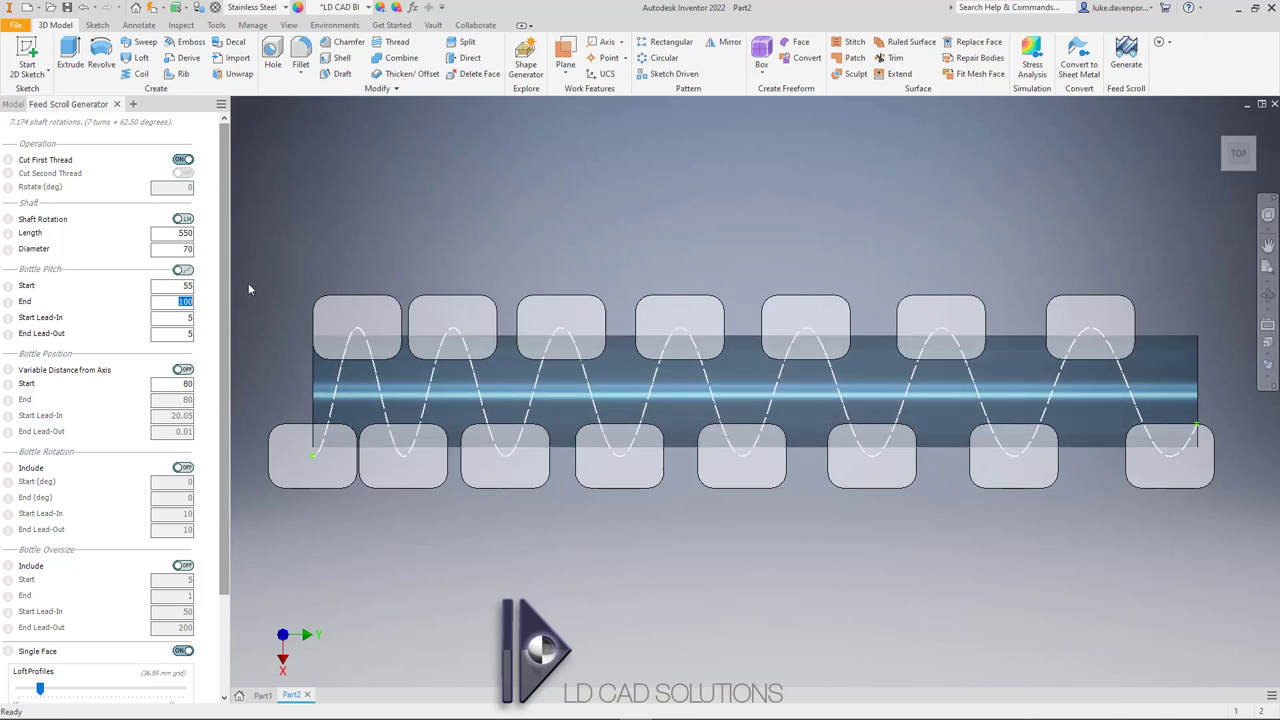
{"action": "type", "text": "95"}
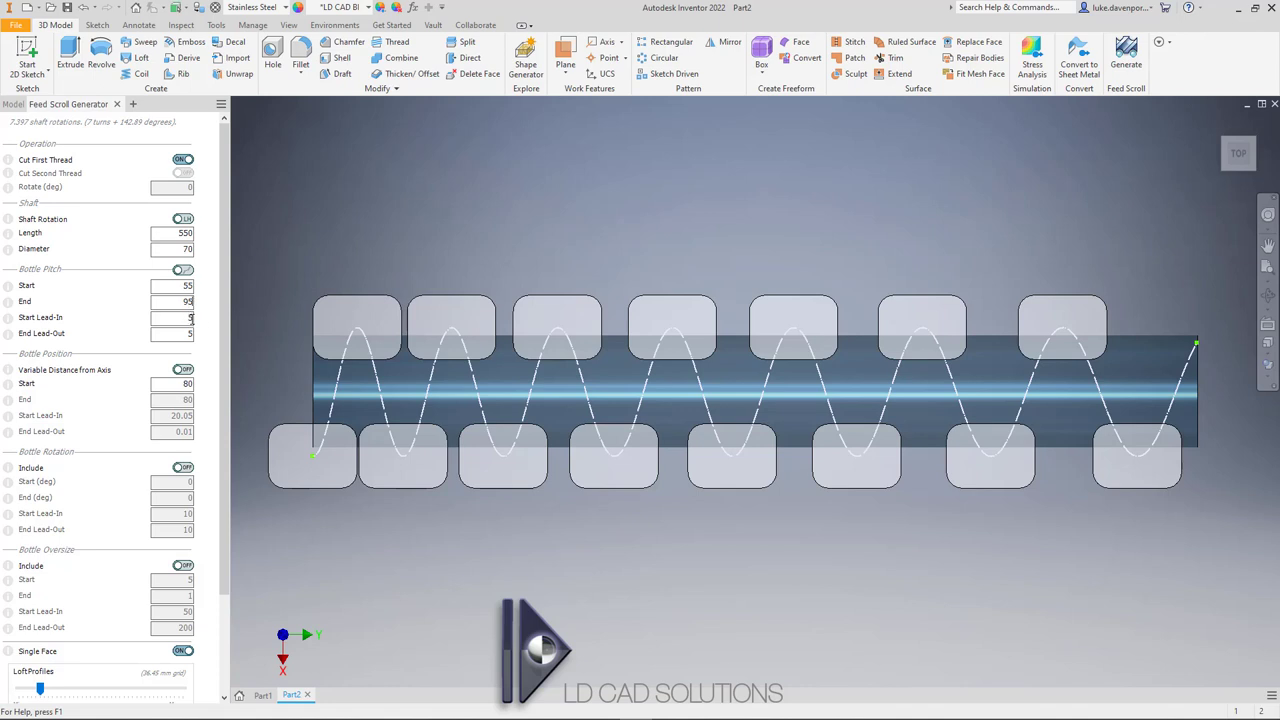
- Set the start lead-in of the bottle pitch to 55
{"action": "mouse_move", "coordinate": [10, 322]}
{"action": "double_click", "coordinate": [180, 318]}
{"action": "type", "text": "55"}
- Try a bottle pitch start lead-in of 110 and return it to 55
{"action": "double_click", "coordinate": [186, 317]}
{"action": "type", "text": "50"}
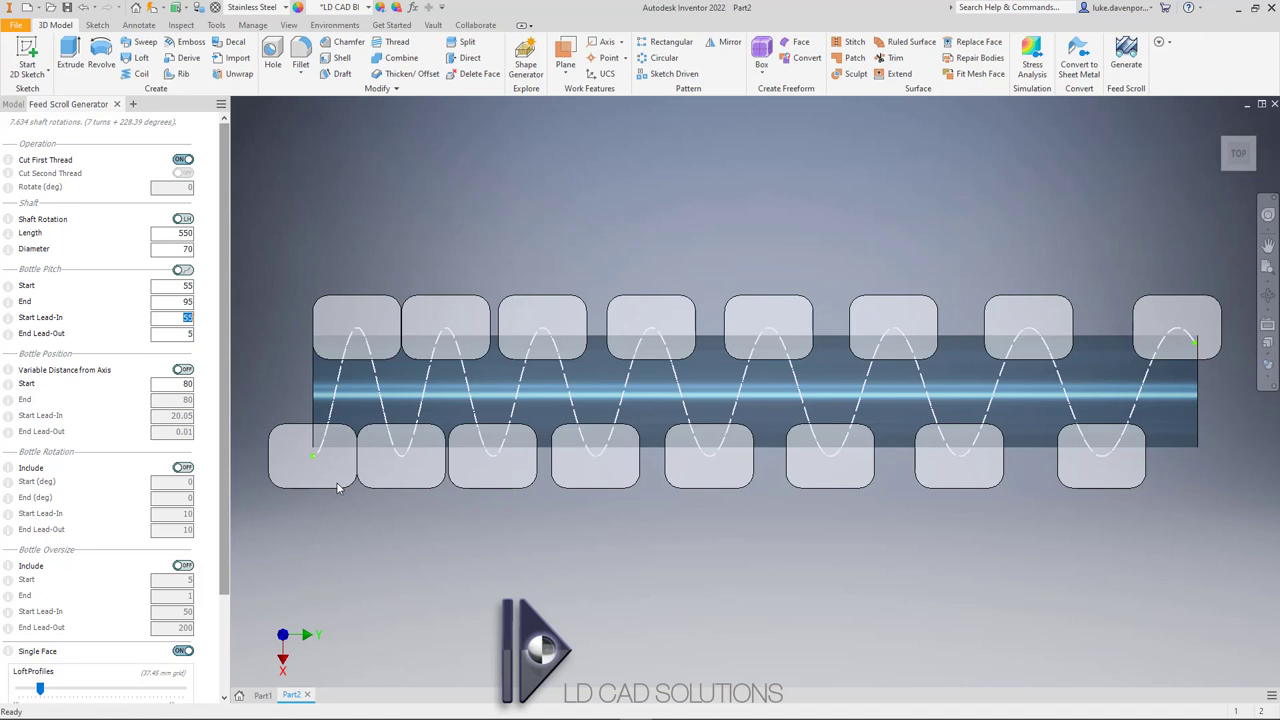
{"action": "type", "text": "11"}
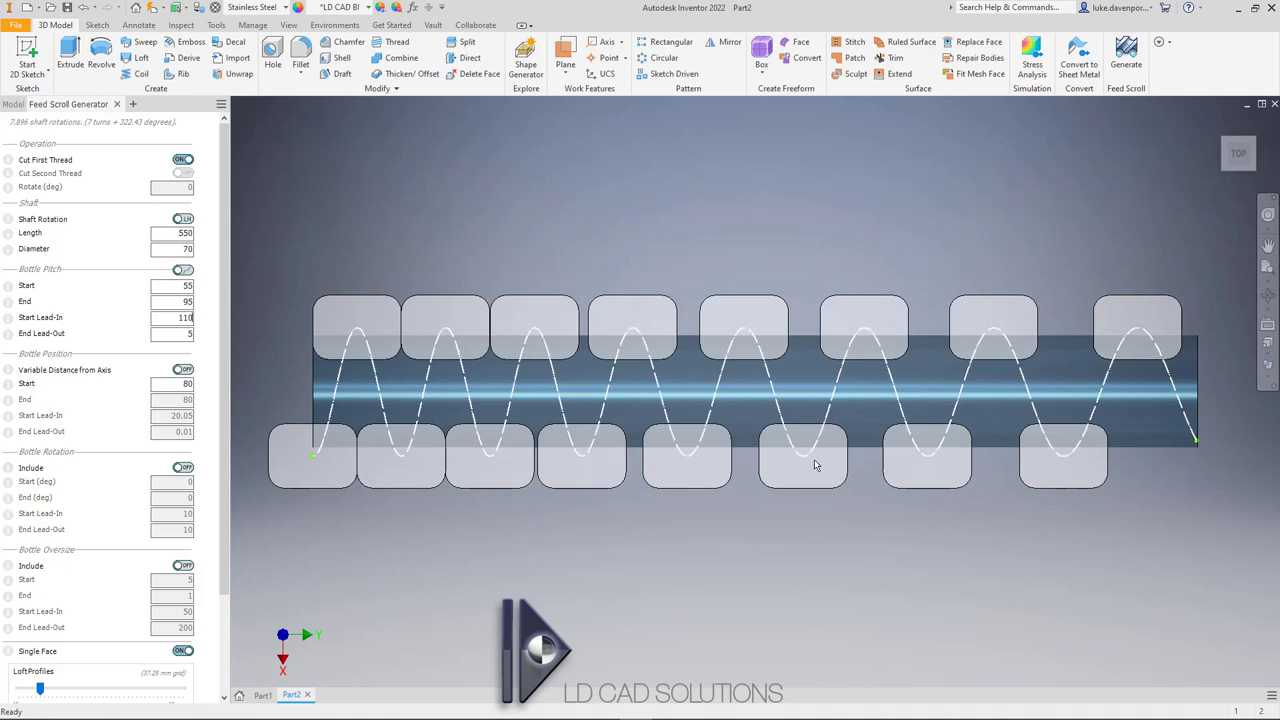
{"action": "double_click", "coordinate": [173, 318]}
{"action": "type", "text": "55"}
- Set the end lead-out of the bottle pitch to 95
{"action": "double_click", "coordinate": [179, 336]}
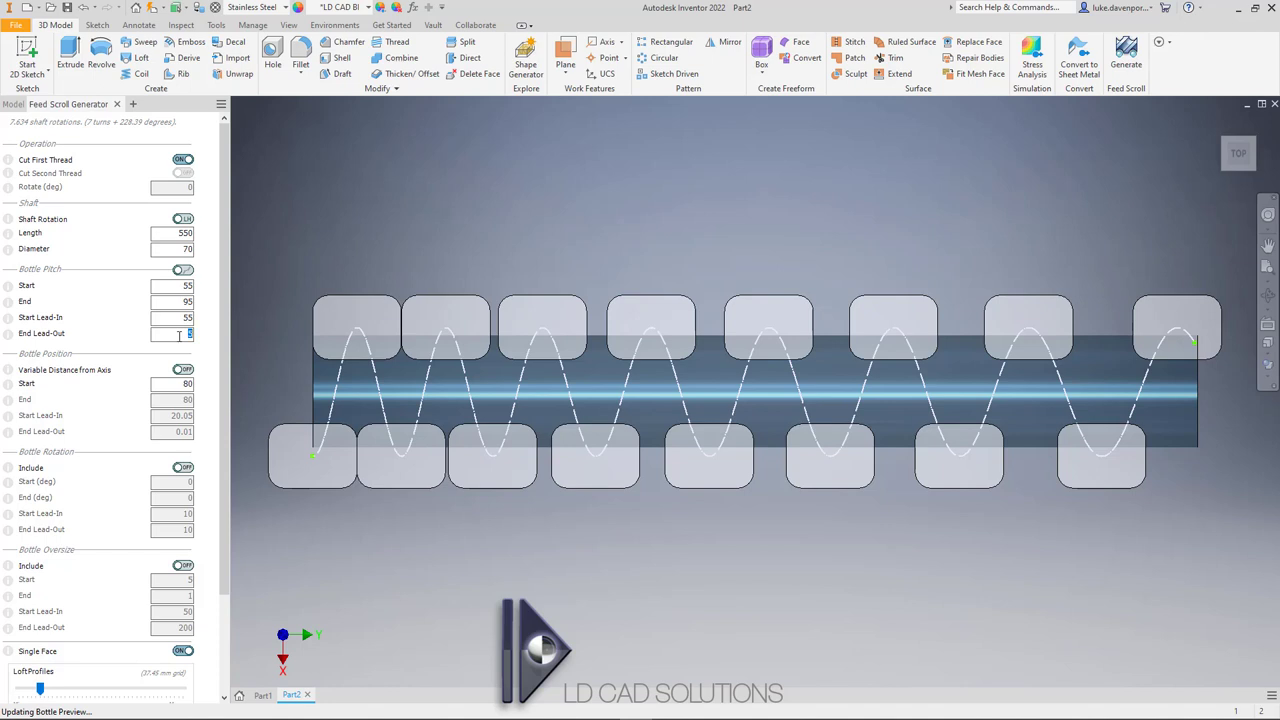
{"action": "double_click", "coordinate": [177, 303]}
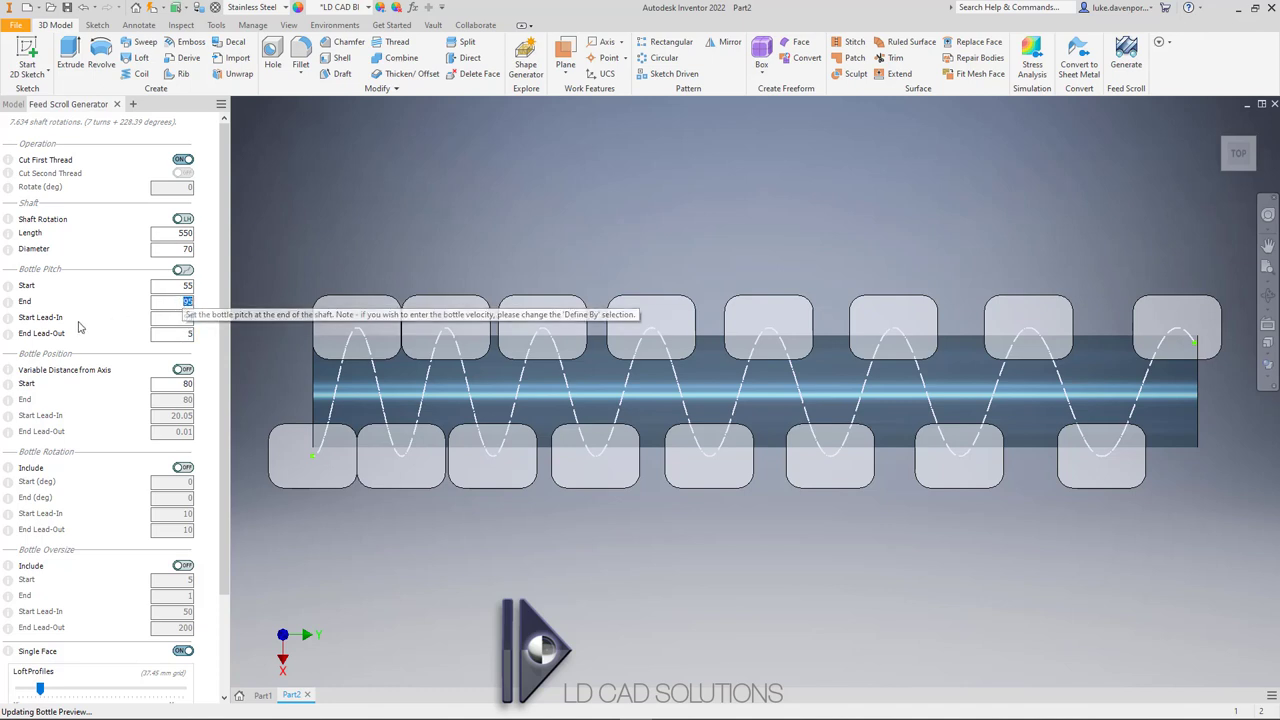
{"action": "mouse_move", "coordinate": [8, 336]}
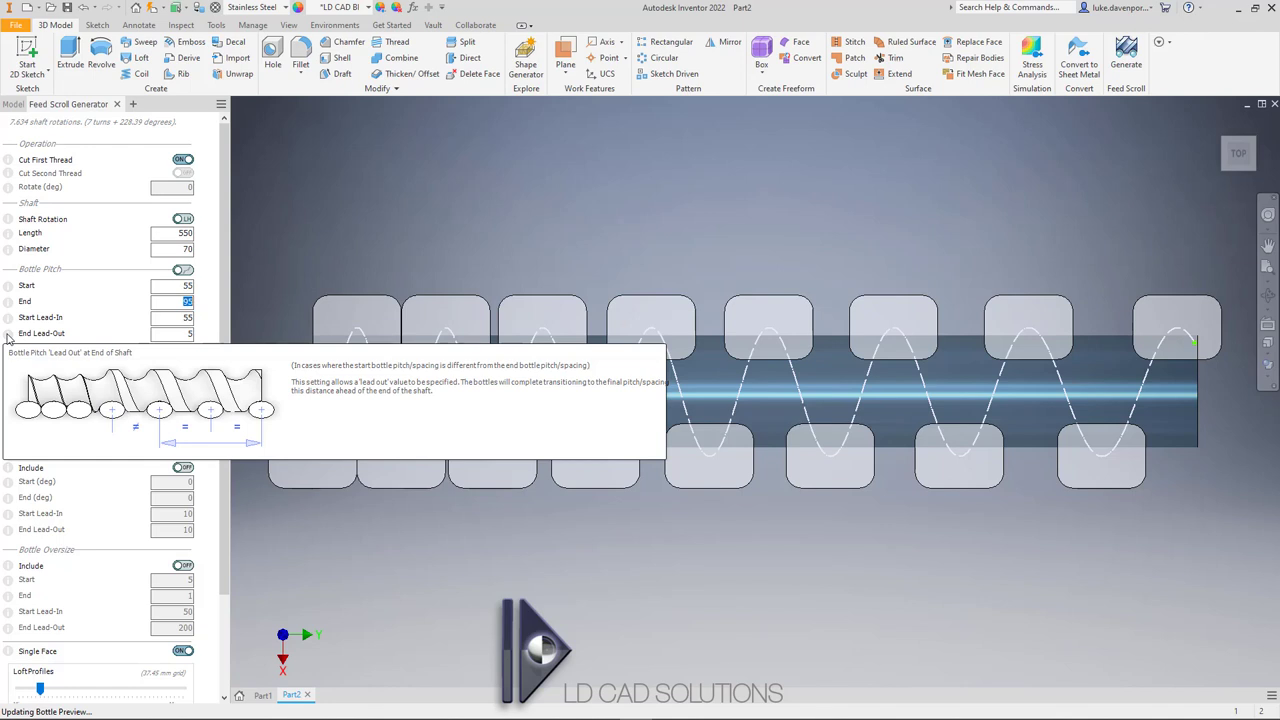
{"action": "double_click", "coordinate": [186, 333]}
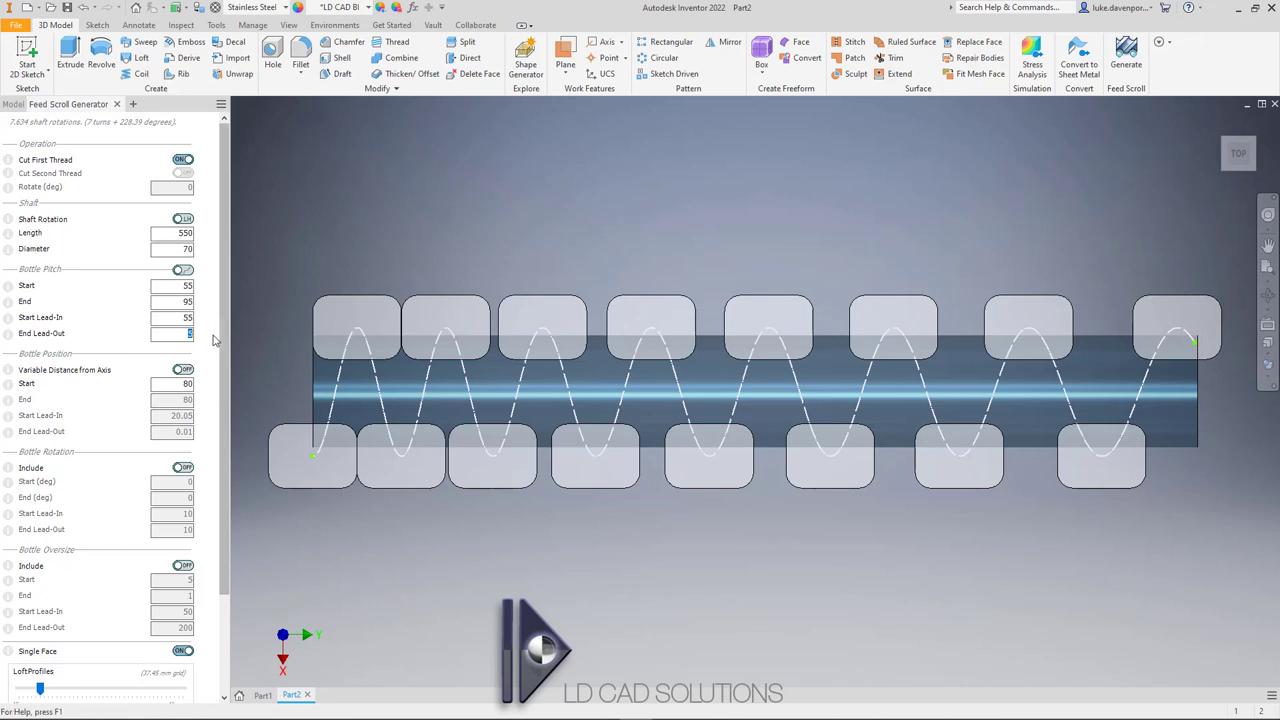
{"action": "type", "text": "95"}
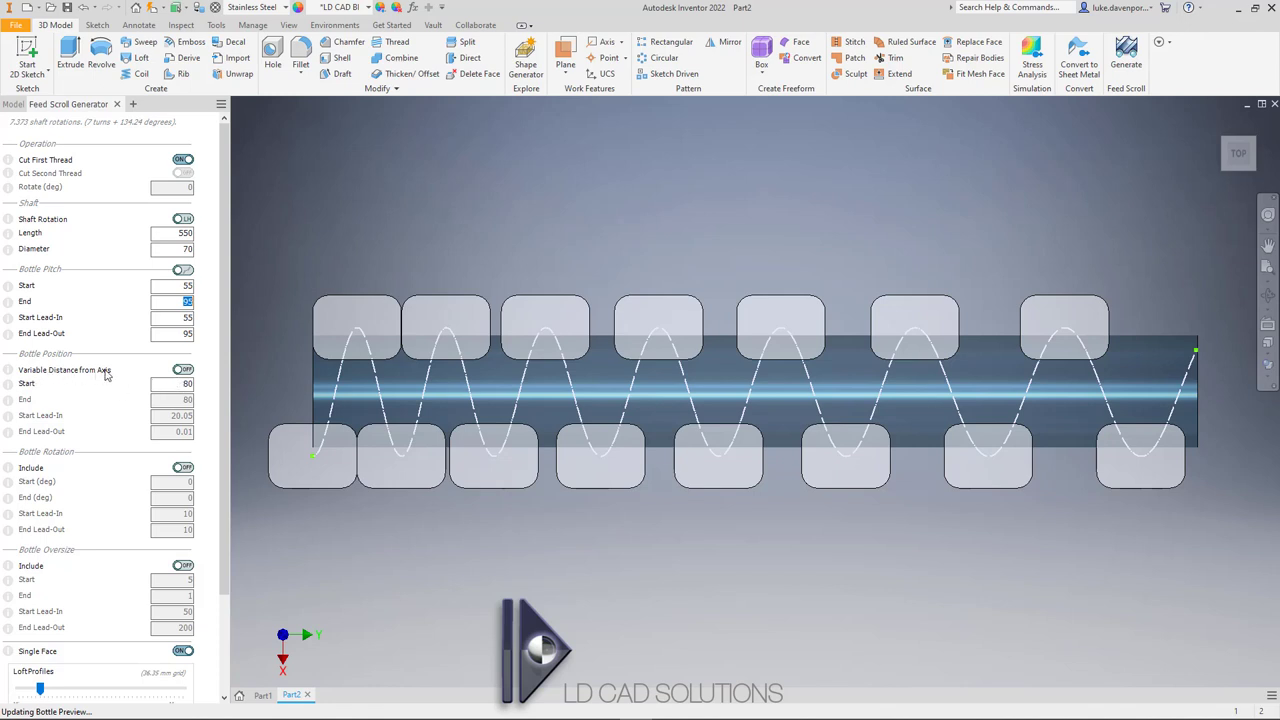
- Try start distances of 120 and 84 for the bottle position from the axis, and settle on 78
{"action": "left_click", "coordinate": [183, 384]}
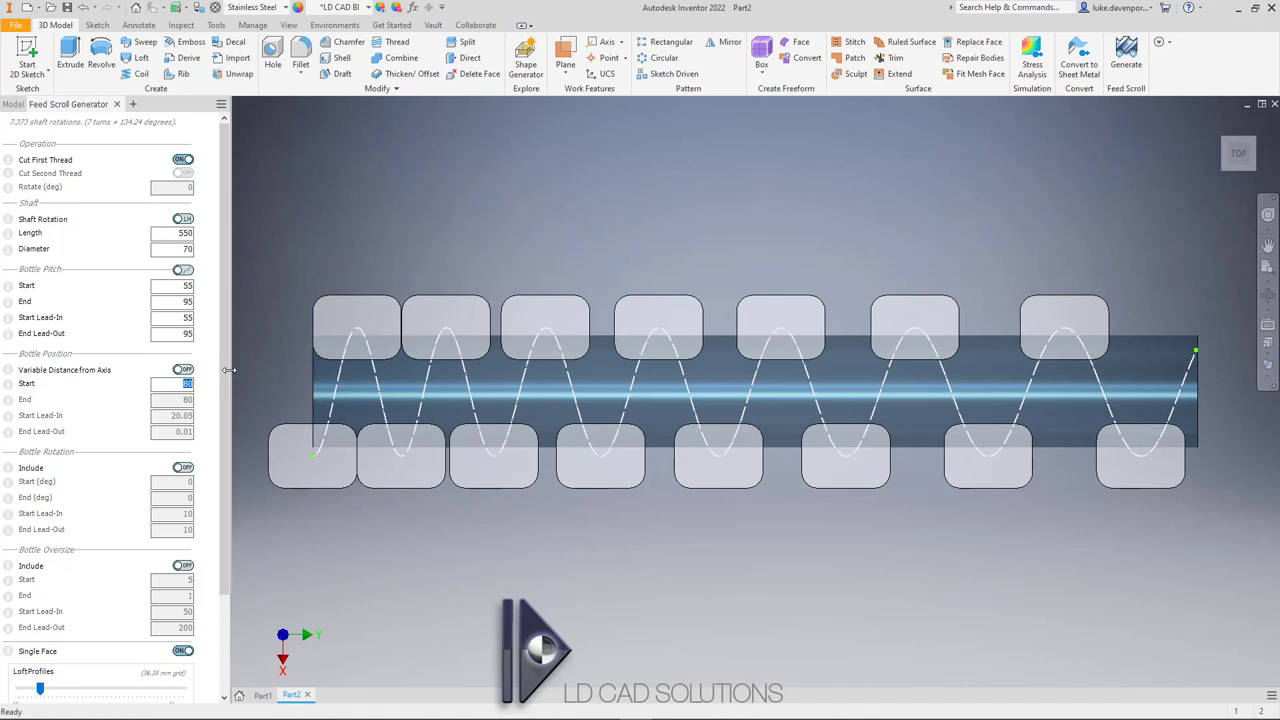
{"action": "type", "text": "120"}
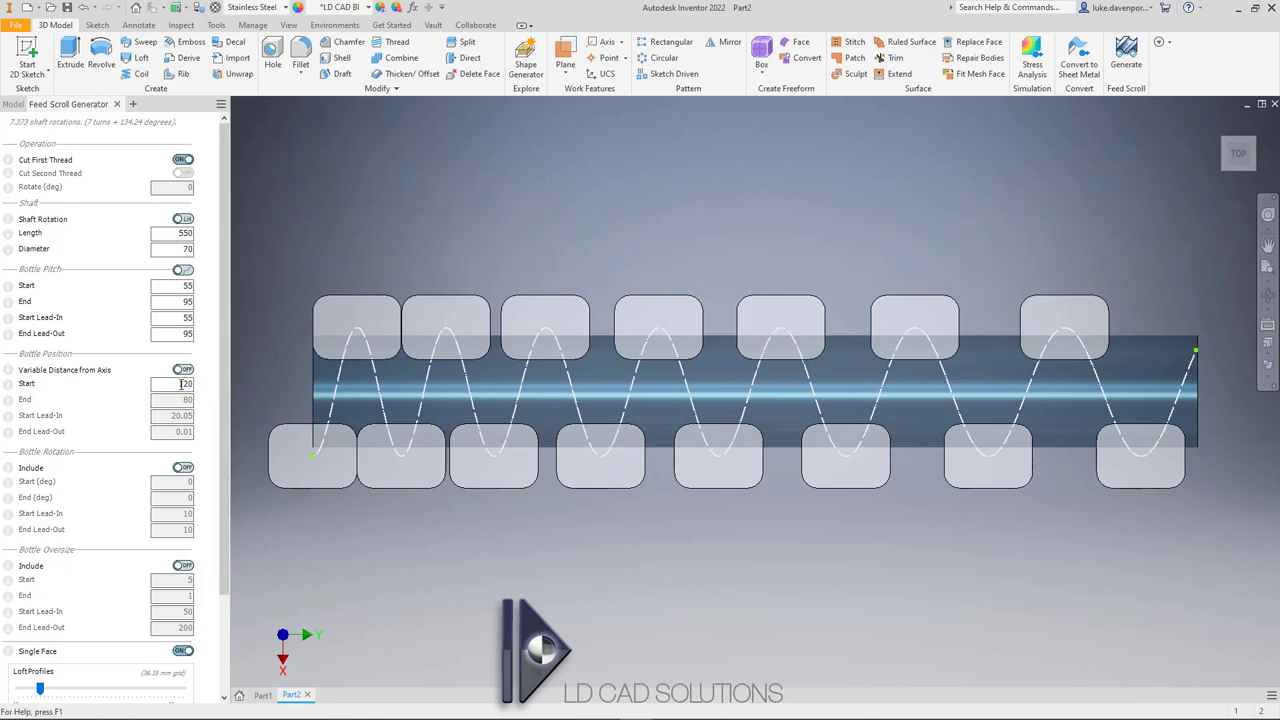
{"action": "key", "text": "Return"}
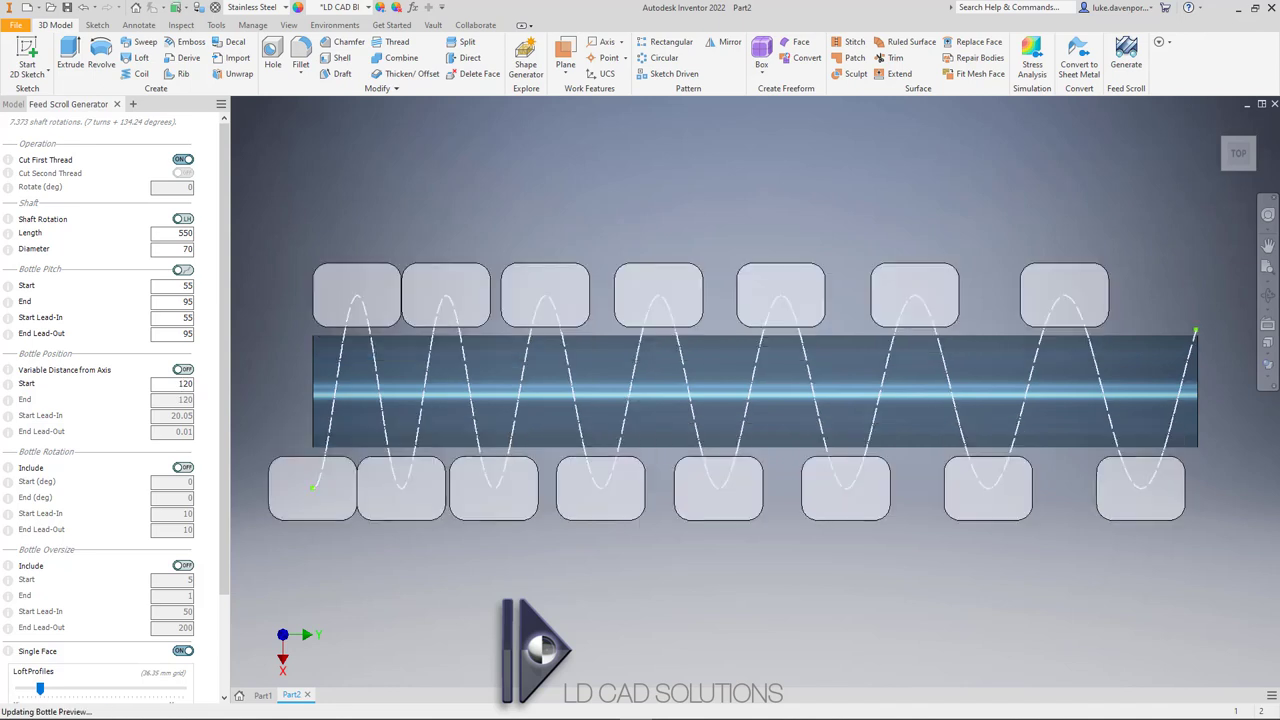
{"action": "double_click", "coordinate": [184, 384]}
{"action": "type", "text": "84"}
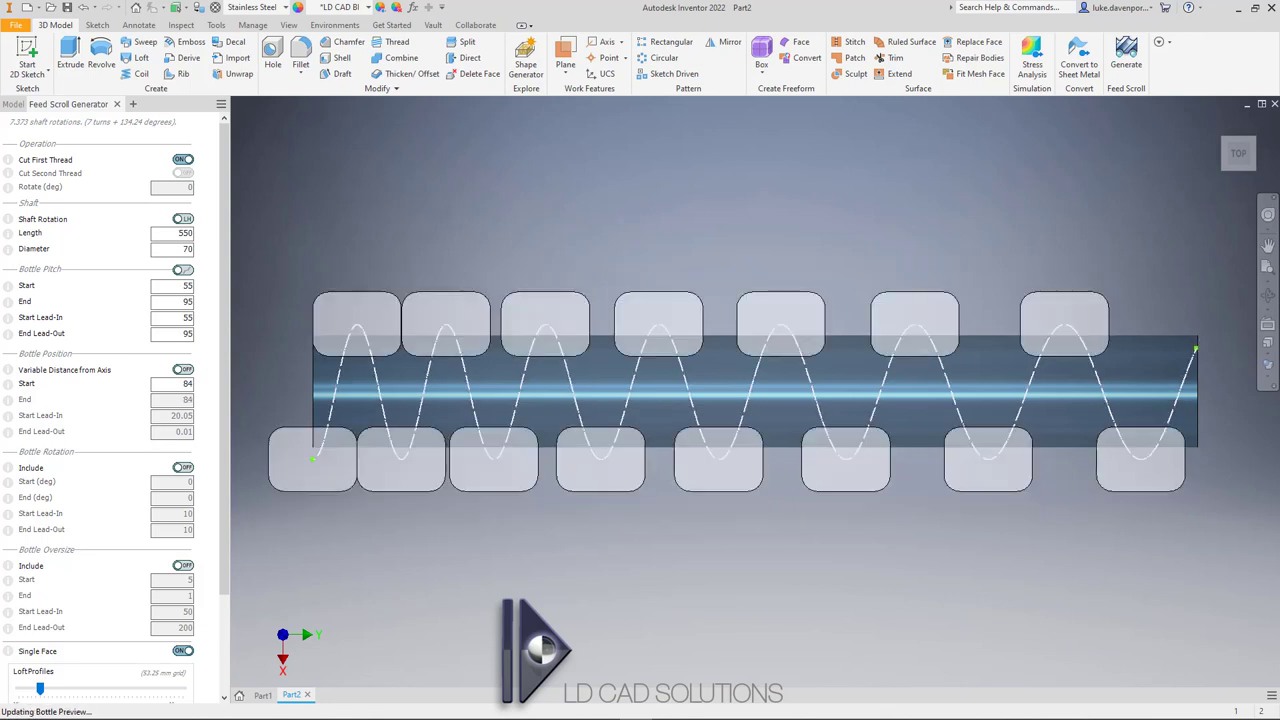
{"action": "double_click", "coordinate": [186, 384]}
{"action": "type", "text": "78"}
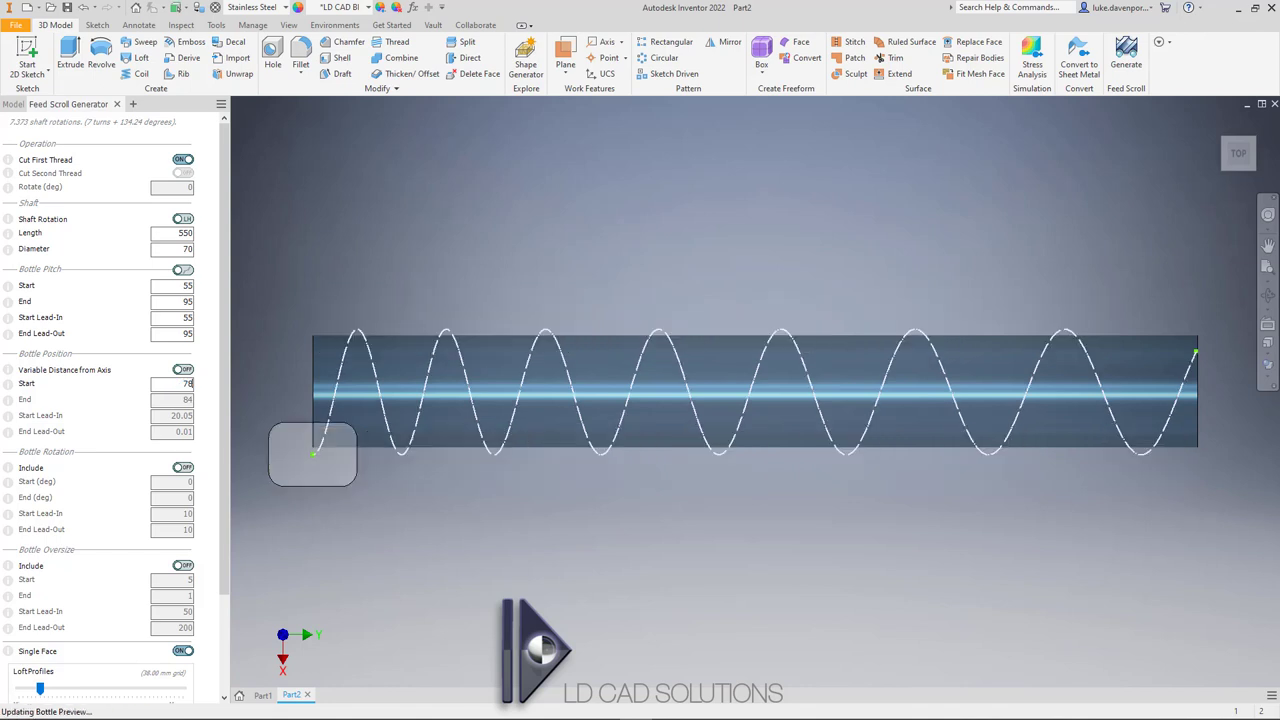
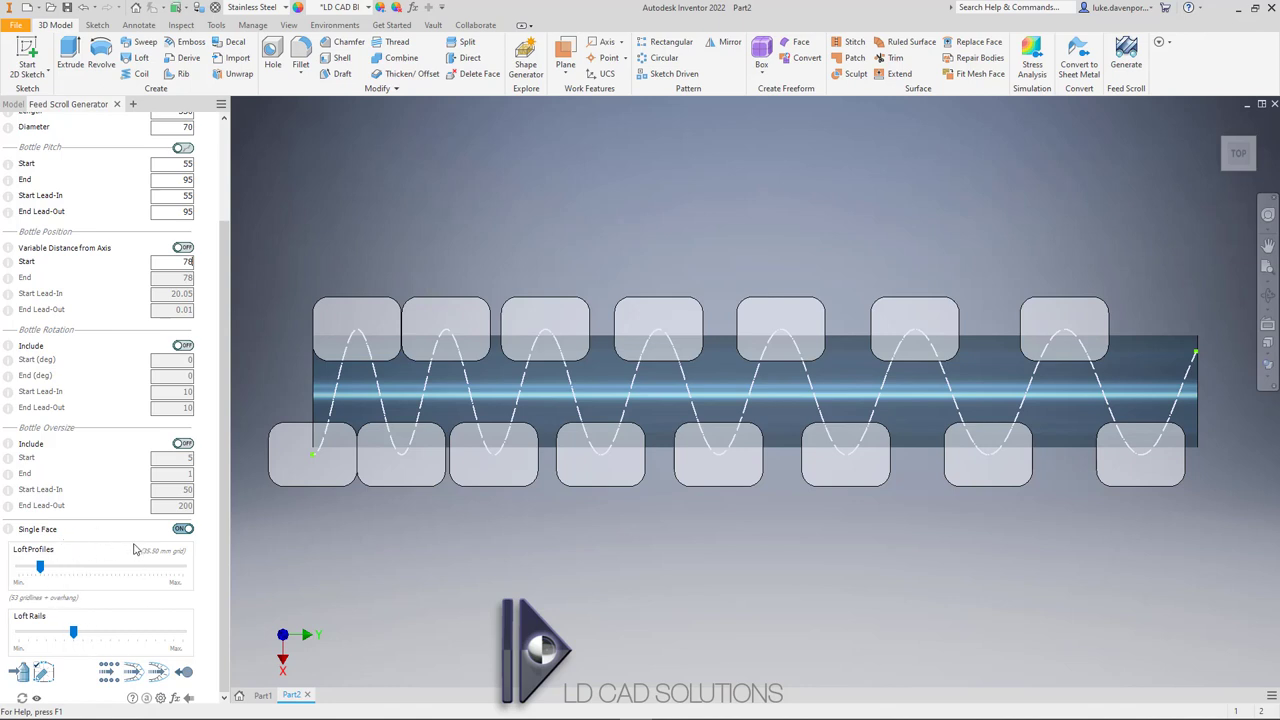
- Check the explanation of the Single Face option and keep the option switched on
{"action": "mouse_move", "coordinate": [183, 533]}
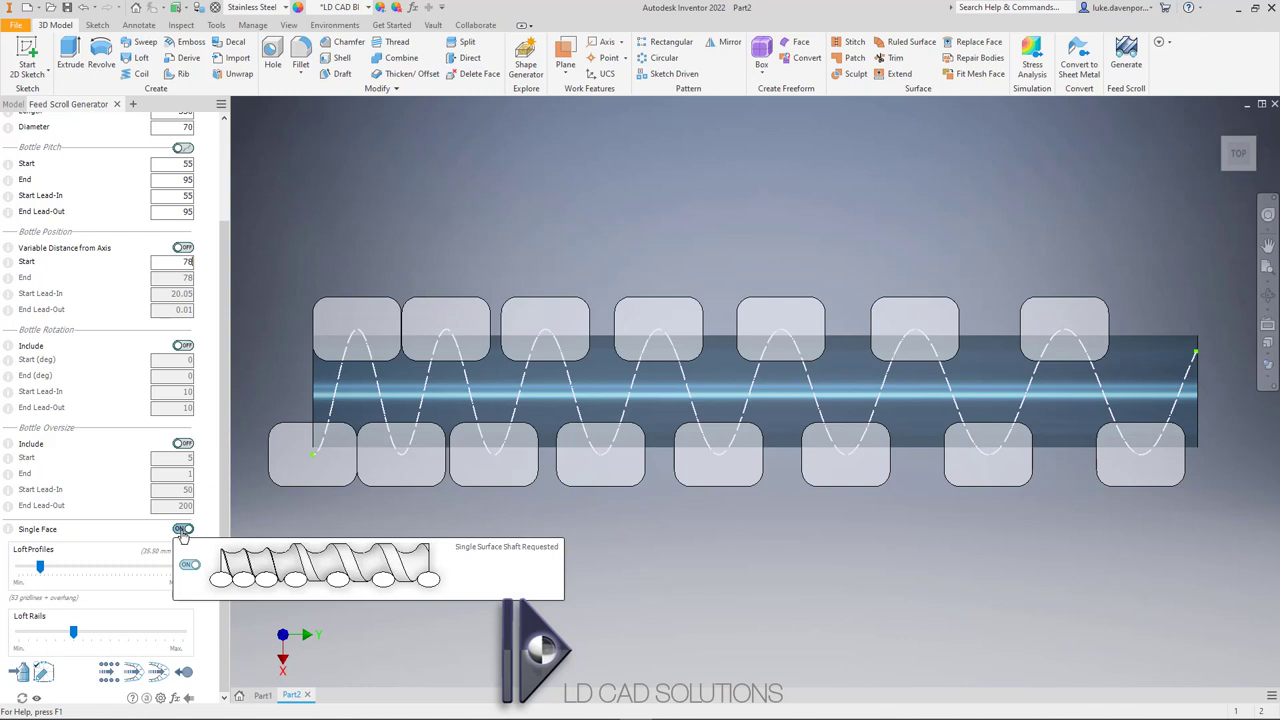
{"action": "mouse_move", "coordinate": [9, 531]}
{"action": "left_click", "coordinate": [183, 530]}
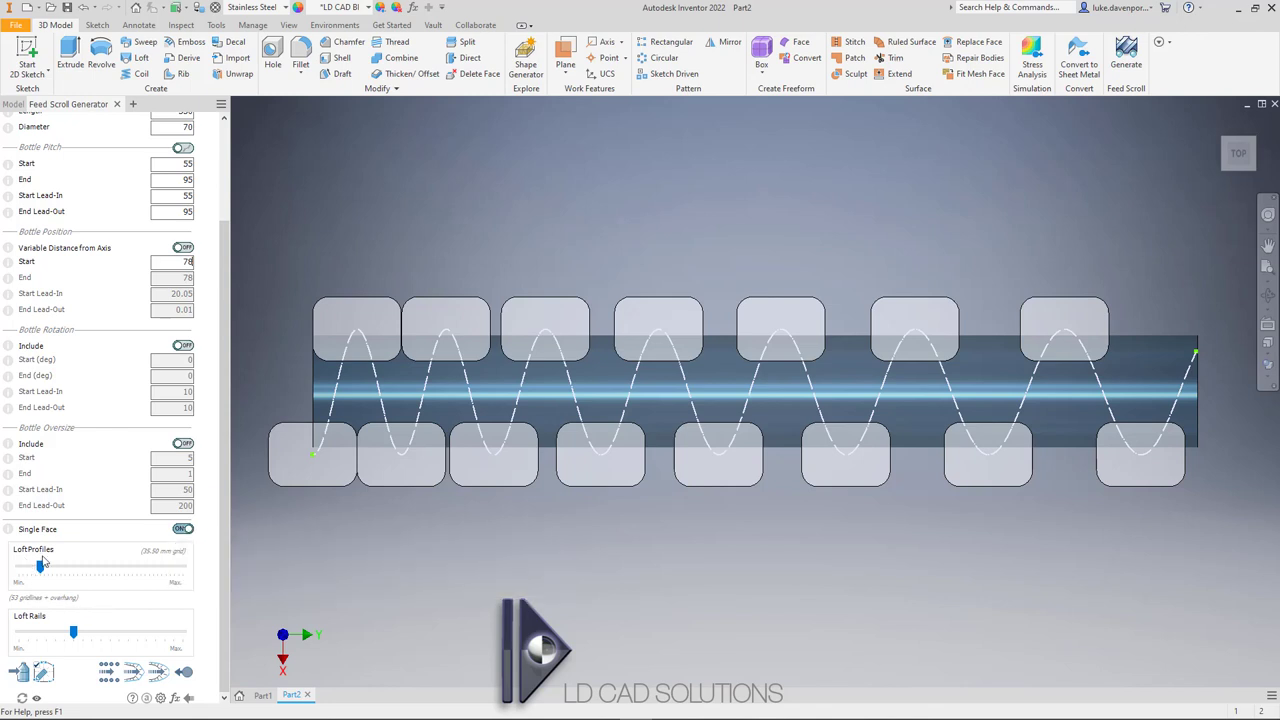
- Try a slightly higher number of loft profiles together with a reduced number of loft rails
{"action": "mouse_move", "coordinate": [41, 567]}
{"action": "left_mouse_down"}
{"action": "mouse_move", "coordinate": [148, 572]}
{"action": "mouse_move", "coordinate": [48, 574]}
{"action": "left_mouse_up"}
{"action": "left_click_drag", "start_coordinate": [73, 634], "coordinate": [46, 634]}
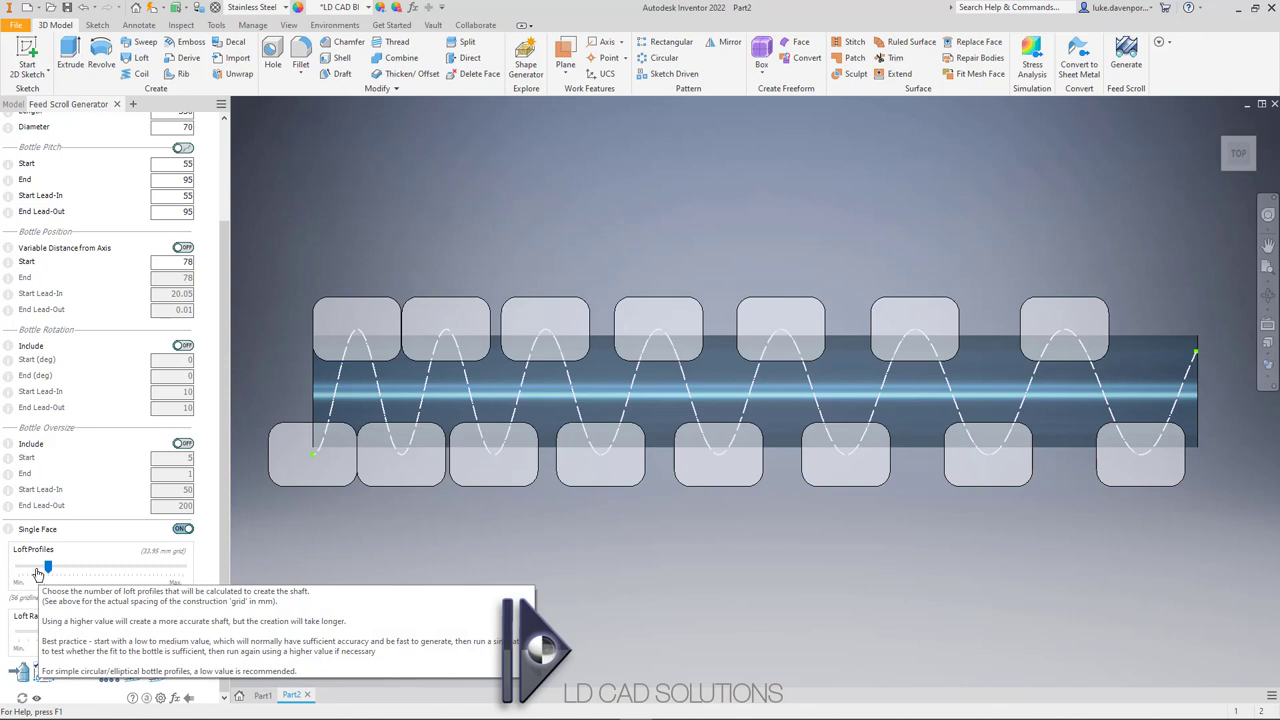
{"action": "left_click_drag", "start_coordinate": [48, 568], "coordinate": [47, 576]}
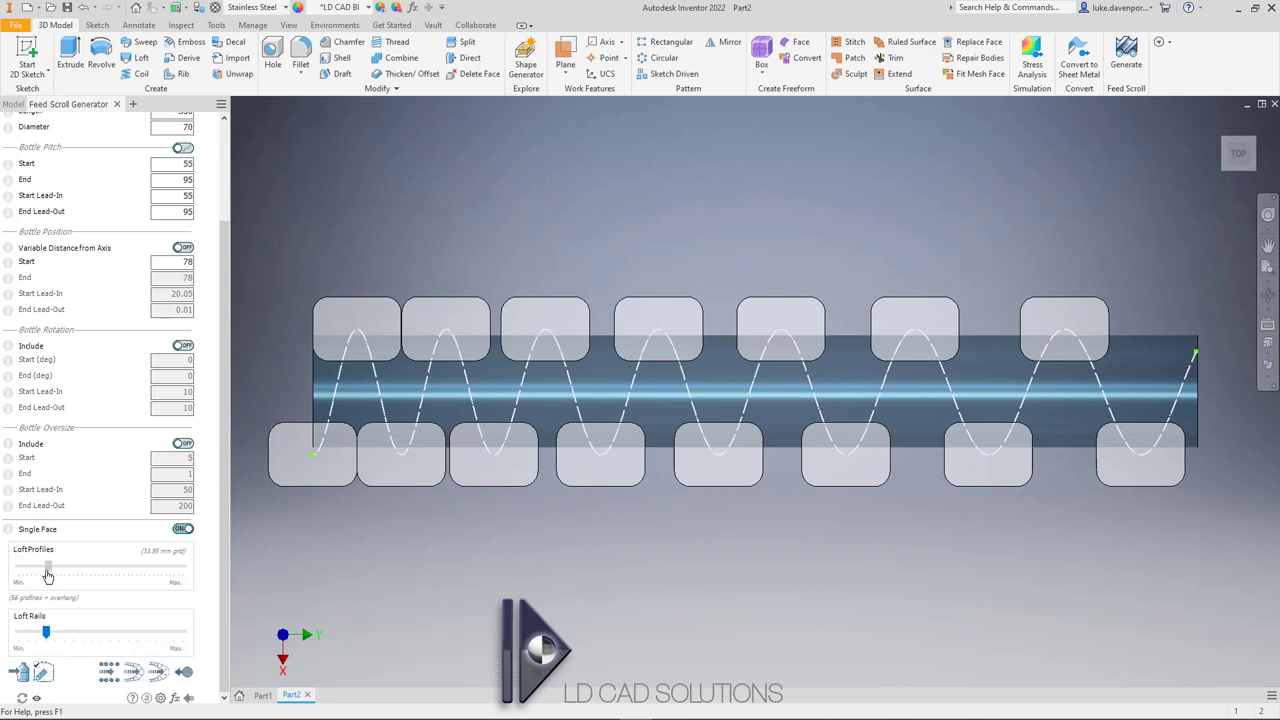
{"action": "left_click", "coordinate": [47, 572]}
{"action": "mouse_move", "coordinate": [45, 636]}
{"action": "mouse_move", "coordinate": [48, 569]}
{"action": "left_mouse_down"}
{"action": "mouse_move", "coordinate": [116, 569]}
{"action": "mouse_move", "coordinate": [48, 569]}
{"action": "left_mouse_up"}
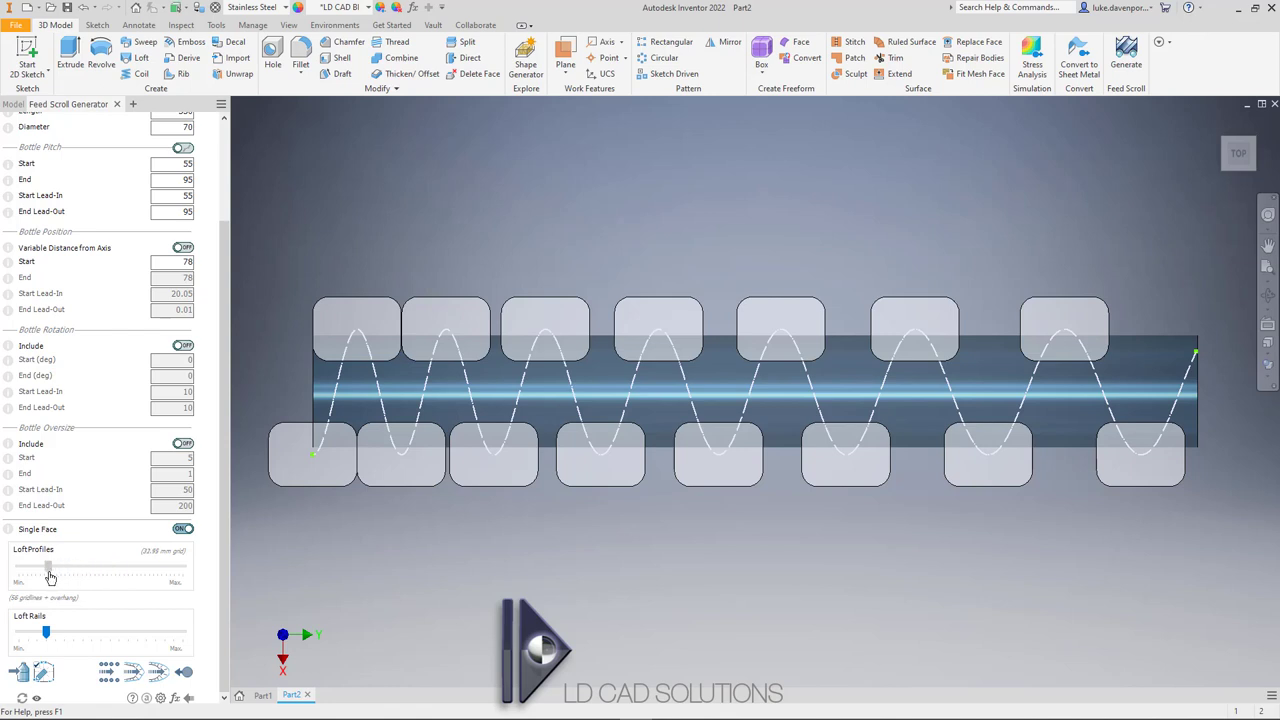
- Reduce the loft rails to the minimum and lower the number of loft profiles slightly
{"action": "left_click", "coordinate": [50, 634]}
{"action": "mouse_move", "coordinate": [50, 636]}
{"action": "left_mouse_down"}
{"action": "mouse_move", "coordinate": [102, 636]}
{"action": "mouse_move", "coordinate": [46, 636]}
{"action": "left_mouse_up"}
{"action": "left_click_drag", "start_coordinate": [45, 636], "coordinate": [17, 636]}
{"action": "left_click_drag", "start_coordinate": [47, 571], "coordinate": [40, 569]}
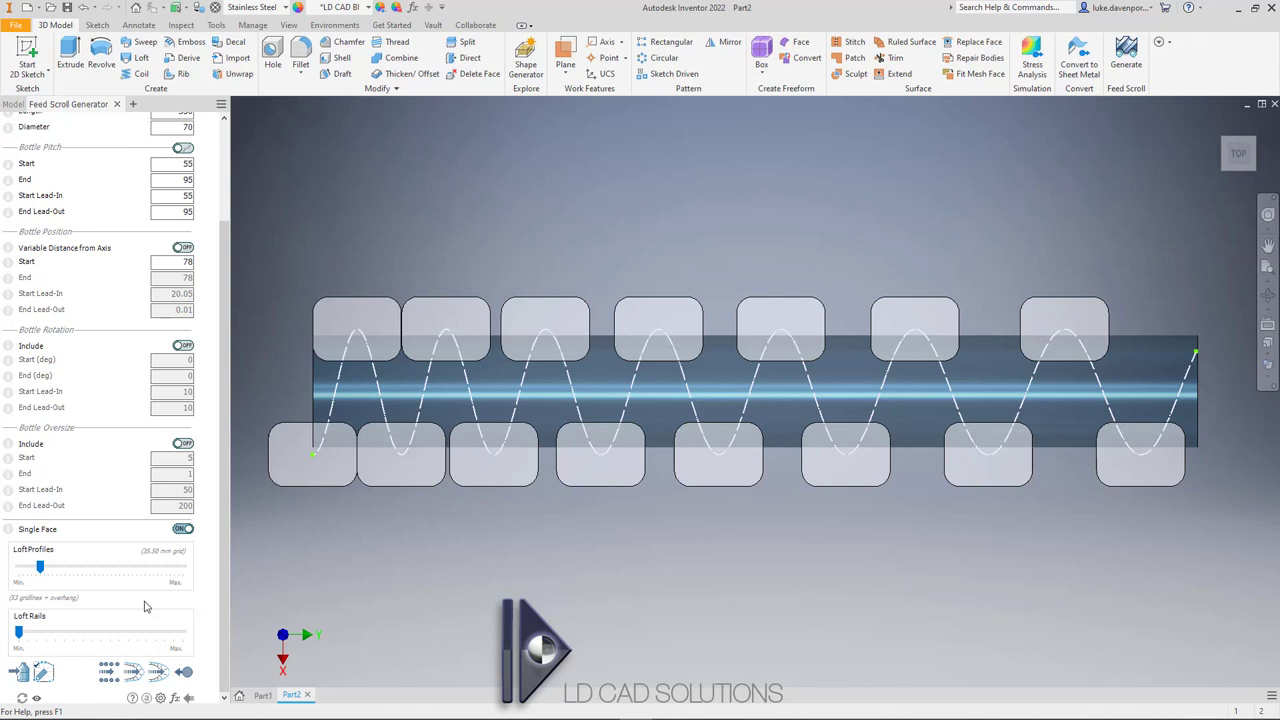
- Generate a preview build of the feed scroll and choose to continue with another operation
{"action": "left_click", "coordinate": [133, 672]}
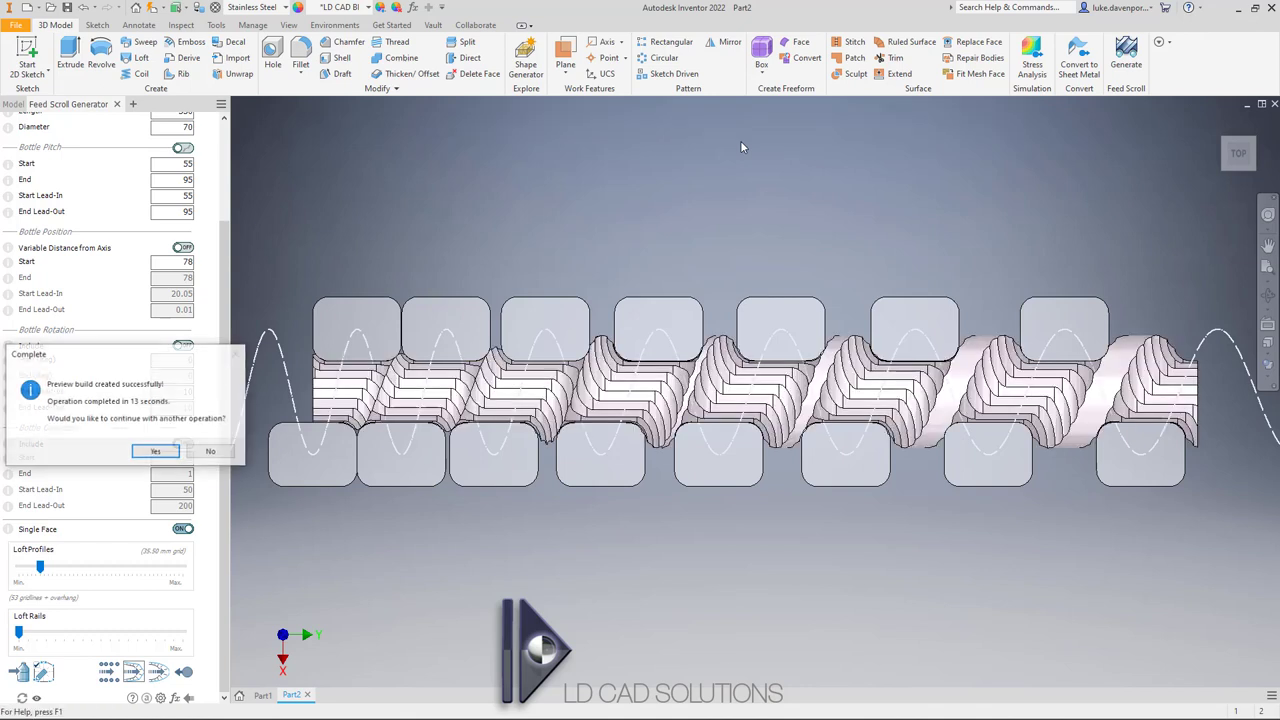
{"action": "left_click_drag", "start_coordinate": [166, 359], "coordinate": [535, 138]}
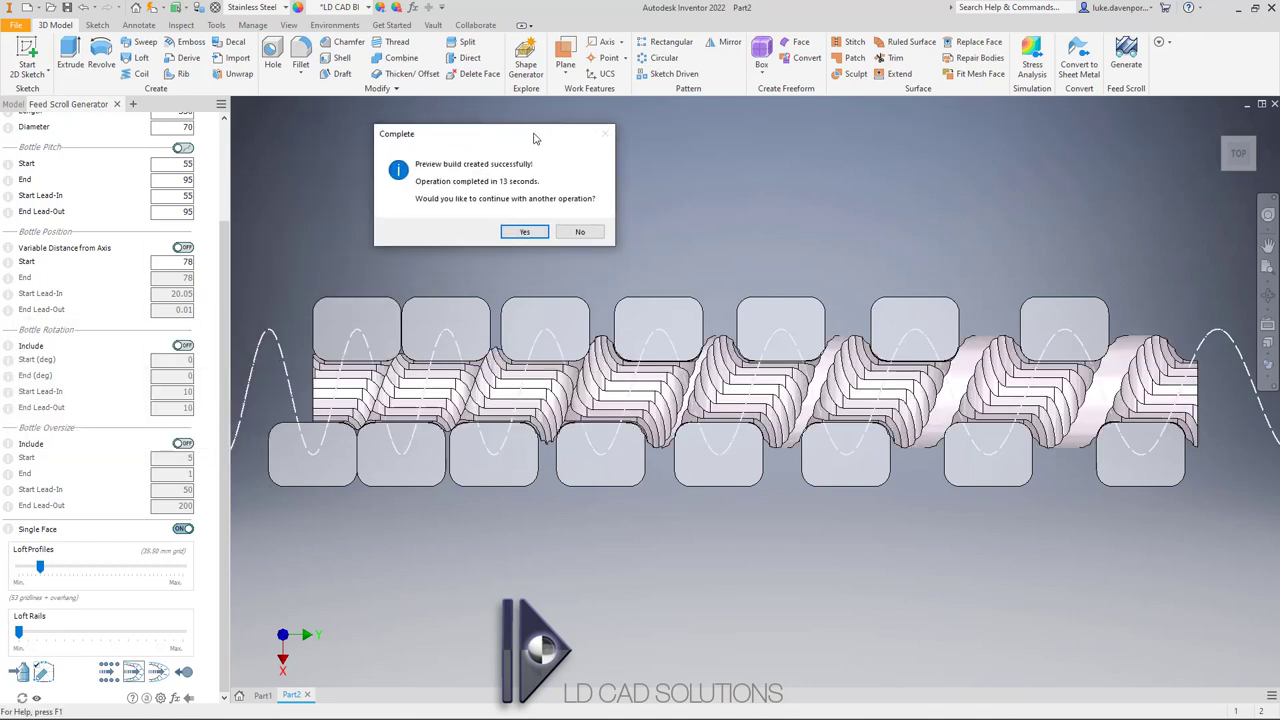
{"action": "left_click", "coordinate": [524, 231]}
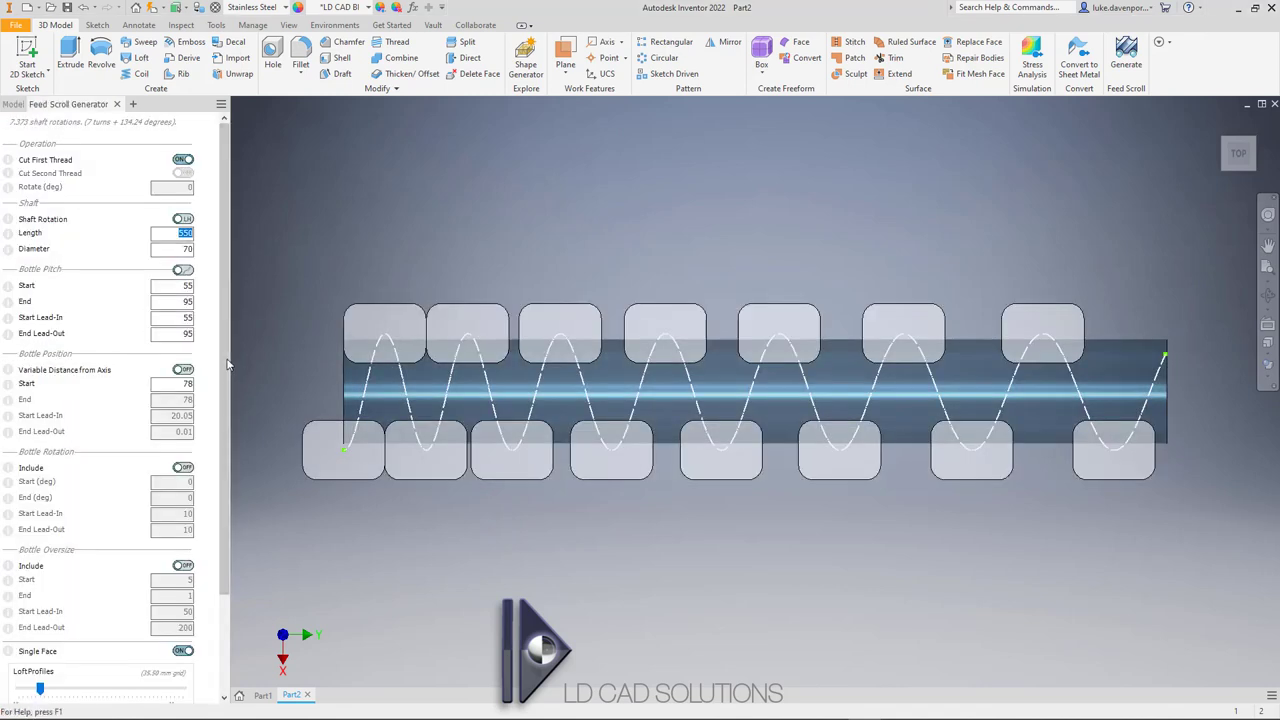
- Create the simulation assembly of the shaft and bottles and set the shaft rotation to 330 degrees
{"action": "scroll", "coordinate": [229, 367], "scroll_direction": "down", "scroll_amount": 5}
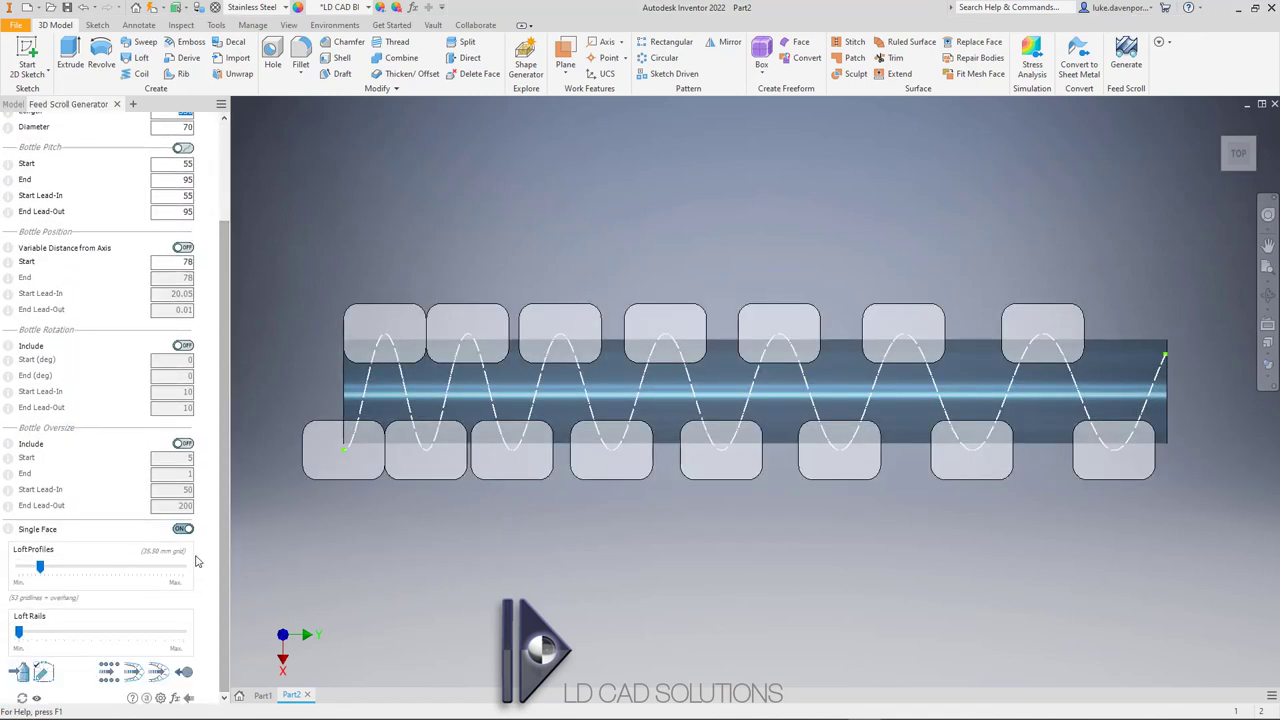
{"action": "left_click", "coordinate": [110, 675]}
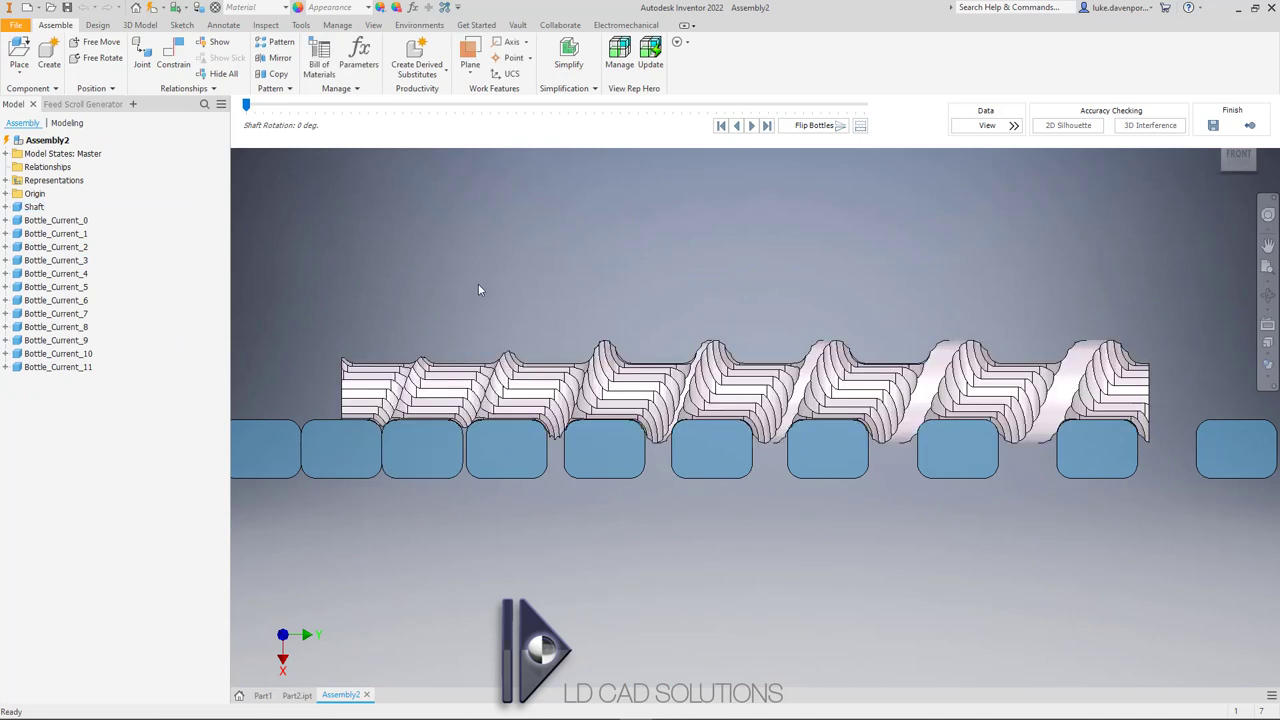
{"action": "left_click_drag", "start_coordinate": [247, 108], "coordinate": [820, 108]}
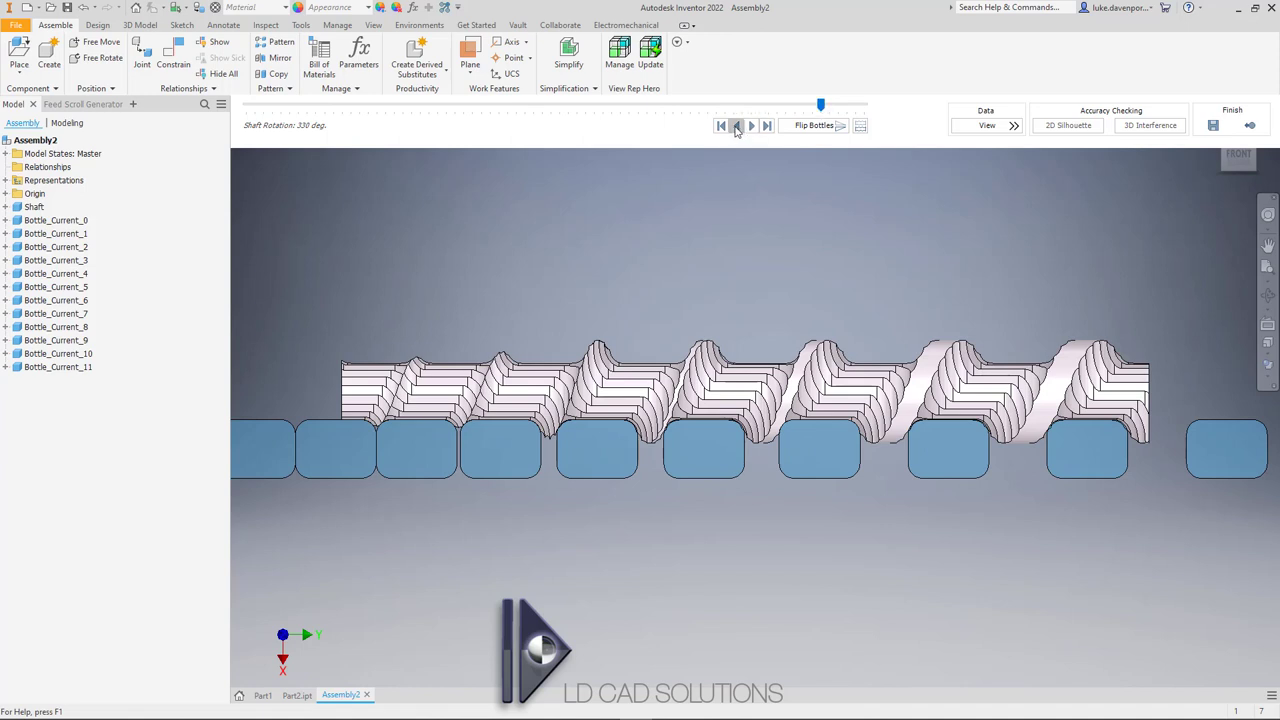
- Play the shaft rotation simulation forward and stop it at 225 degrees
{"action": "left_click", "coordinate": [751, 126]}
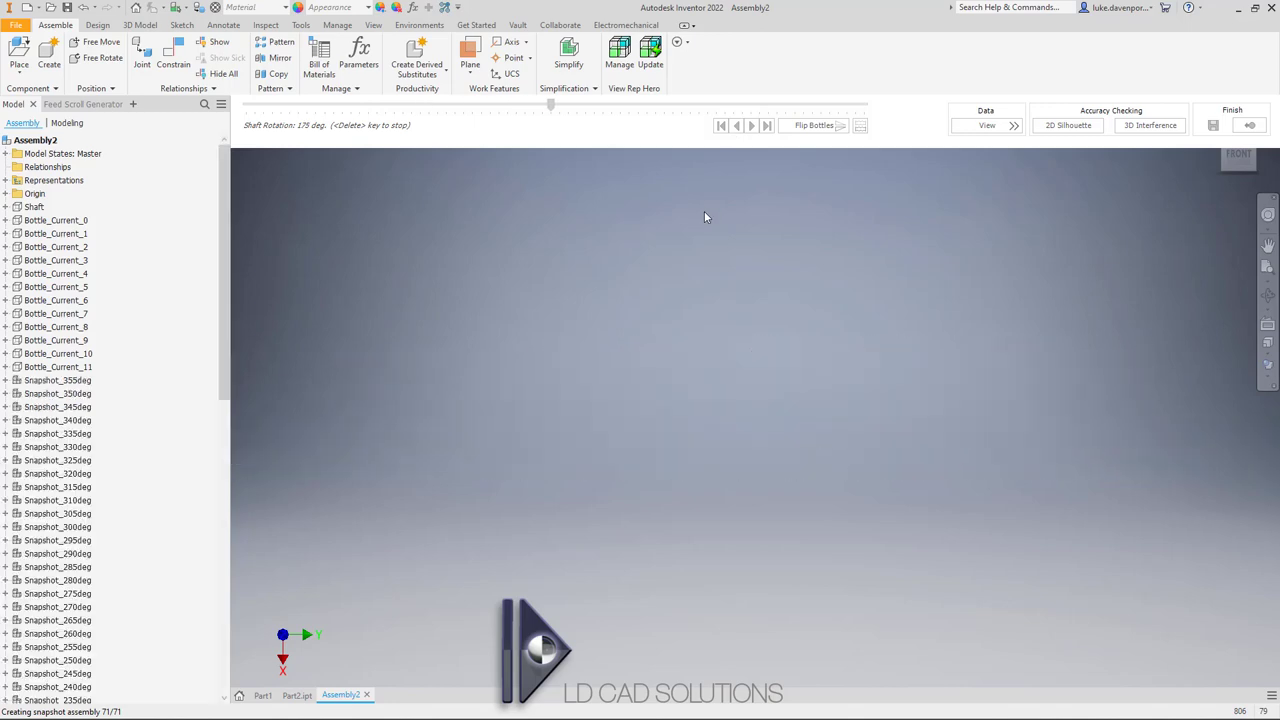
{"action": "left_click", "coordinate": [753, 127]}
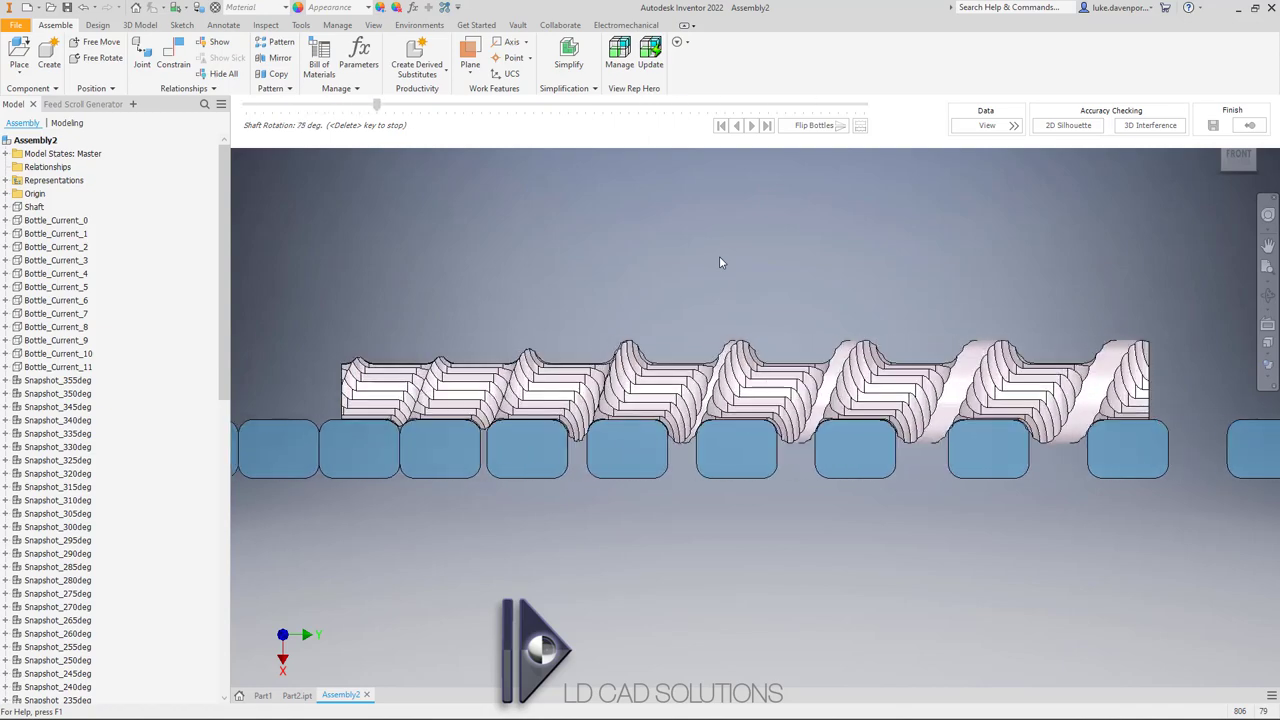
{"action": "key", "text": "Delete"}
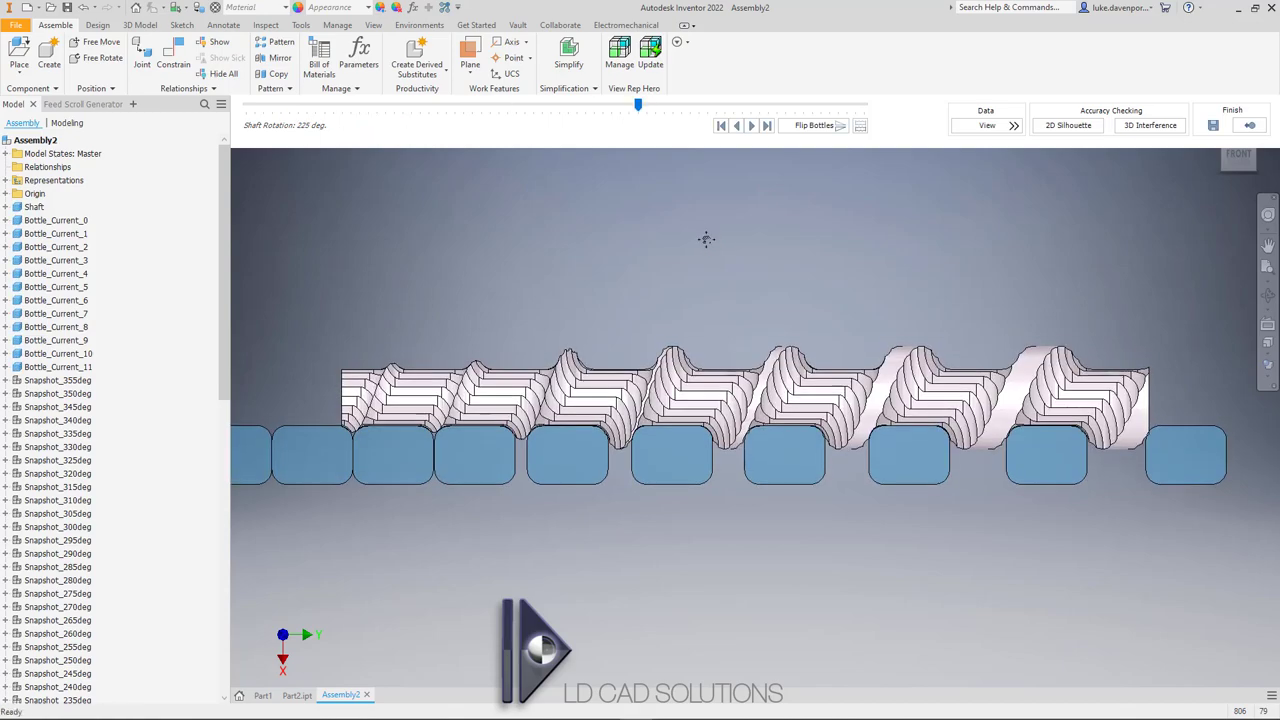
- View the shaft and bottles isometrically and play the rotation simulation backward
{"action": "key", "text": "F6"}
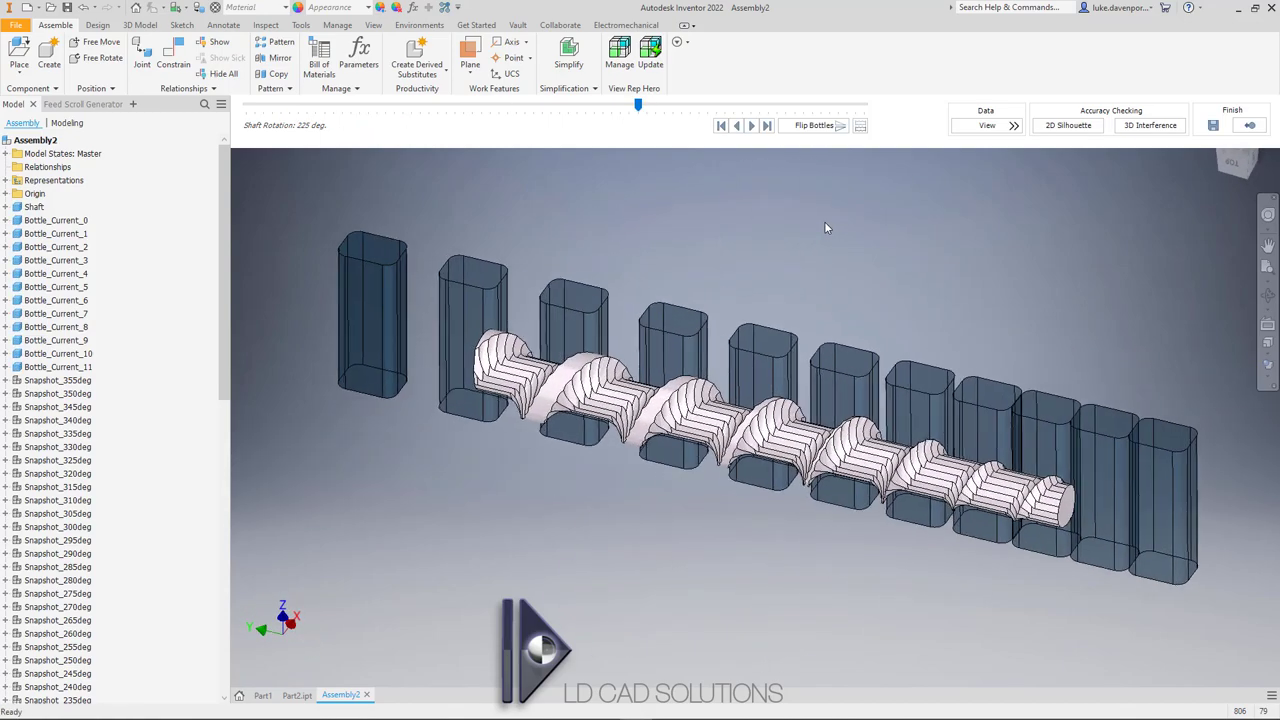
{"action": "middle_click_drag", "start_coordinate": [841, 226], "coordinate": [876, 229], "text": "shift"}
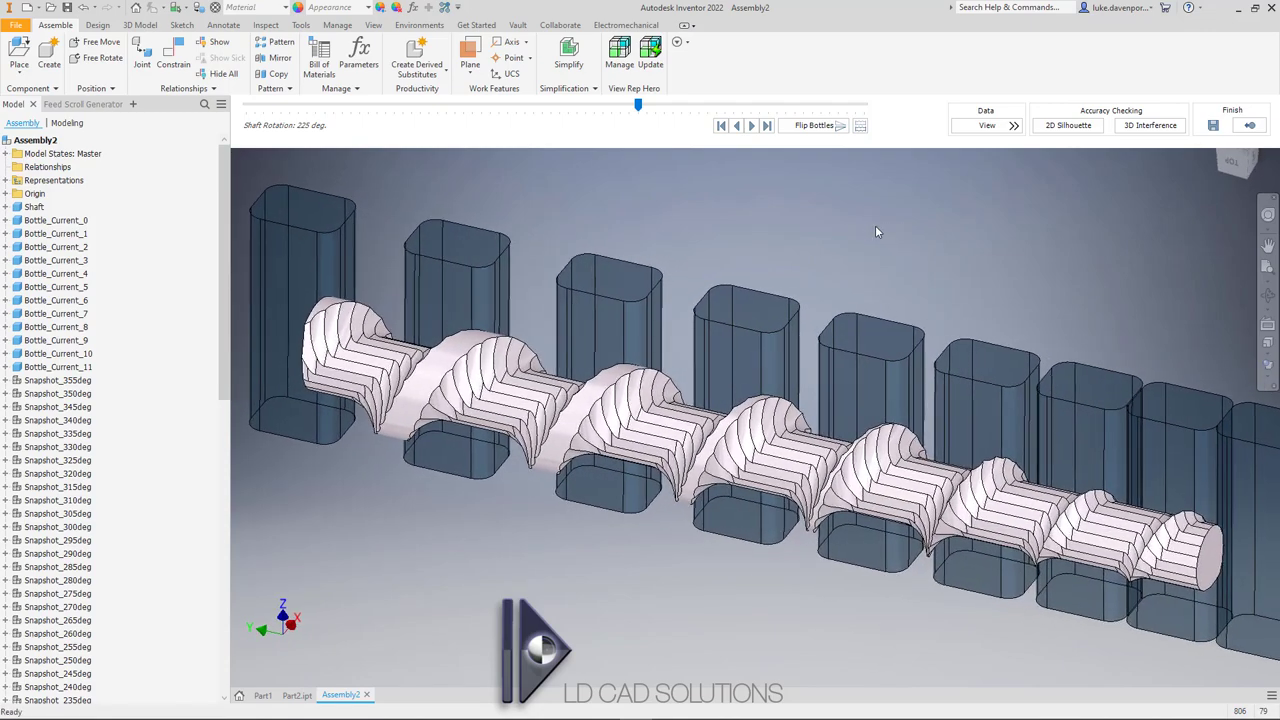
{"action": "left_click", "coordinate": [737, 125]}
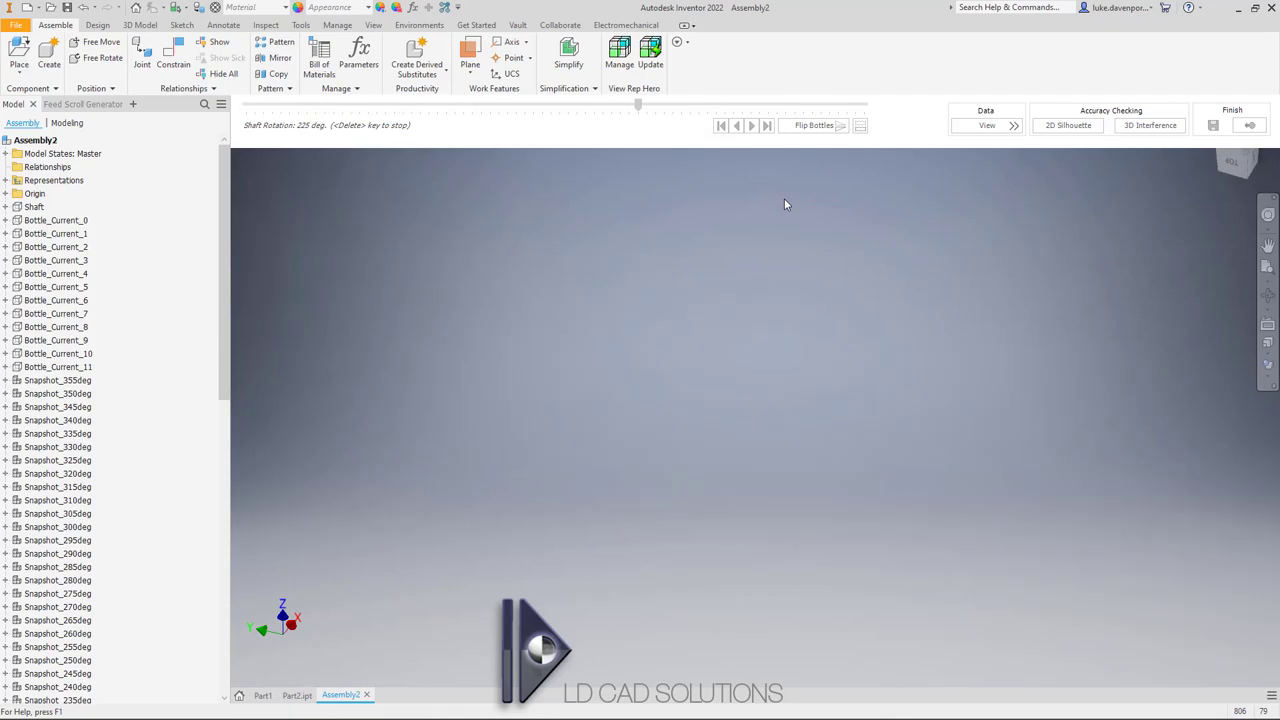
- Flip the bottles back and forth between the two sides of the shaft to compare their fit in the pockets
{"action": "left_click", "coordinate": [821, 128]}
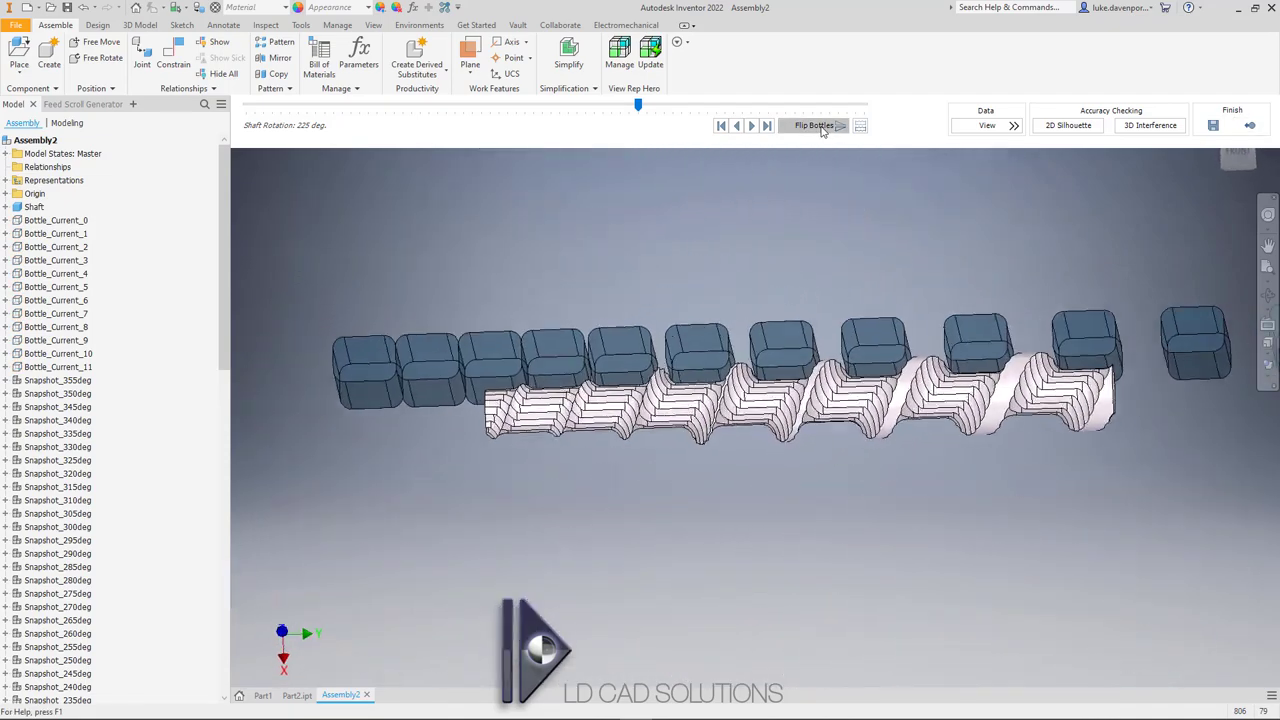
{"action": "left_click", "coordinate": [821, 128]}
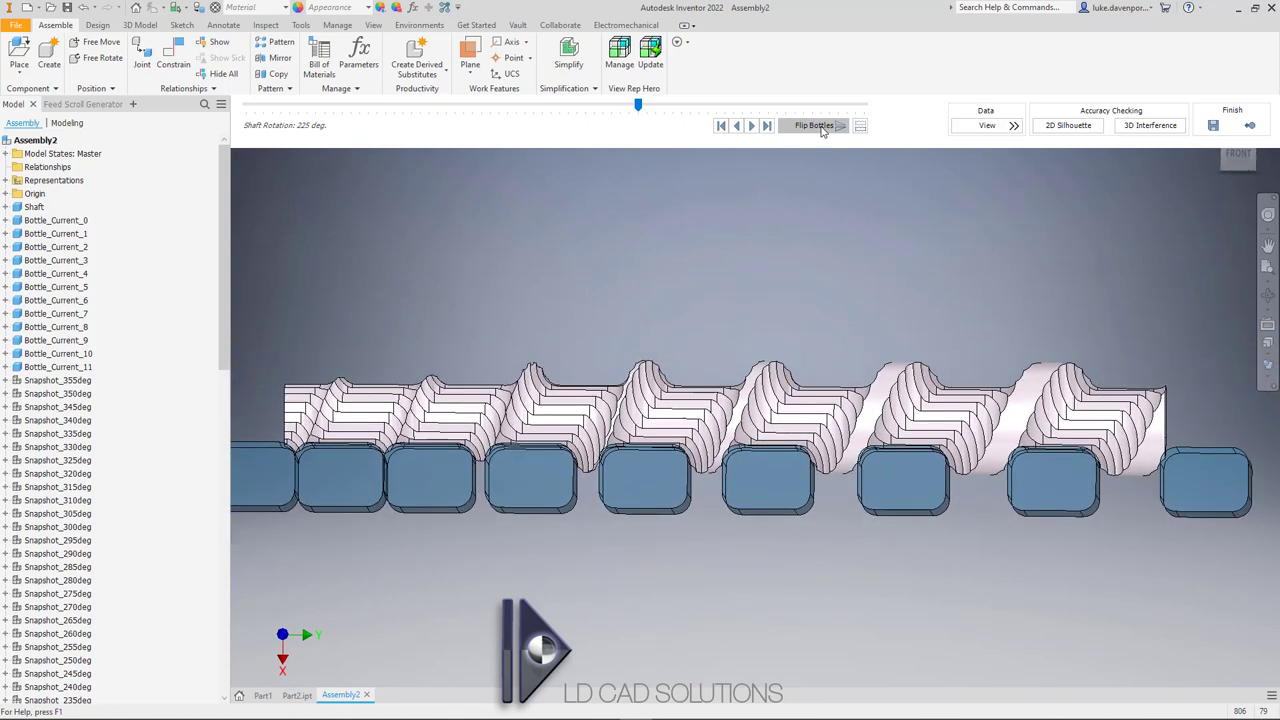
{"action": "left_click", "coordinate": [821, 128]}
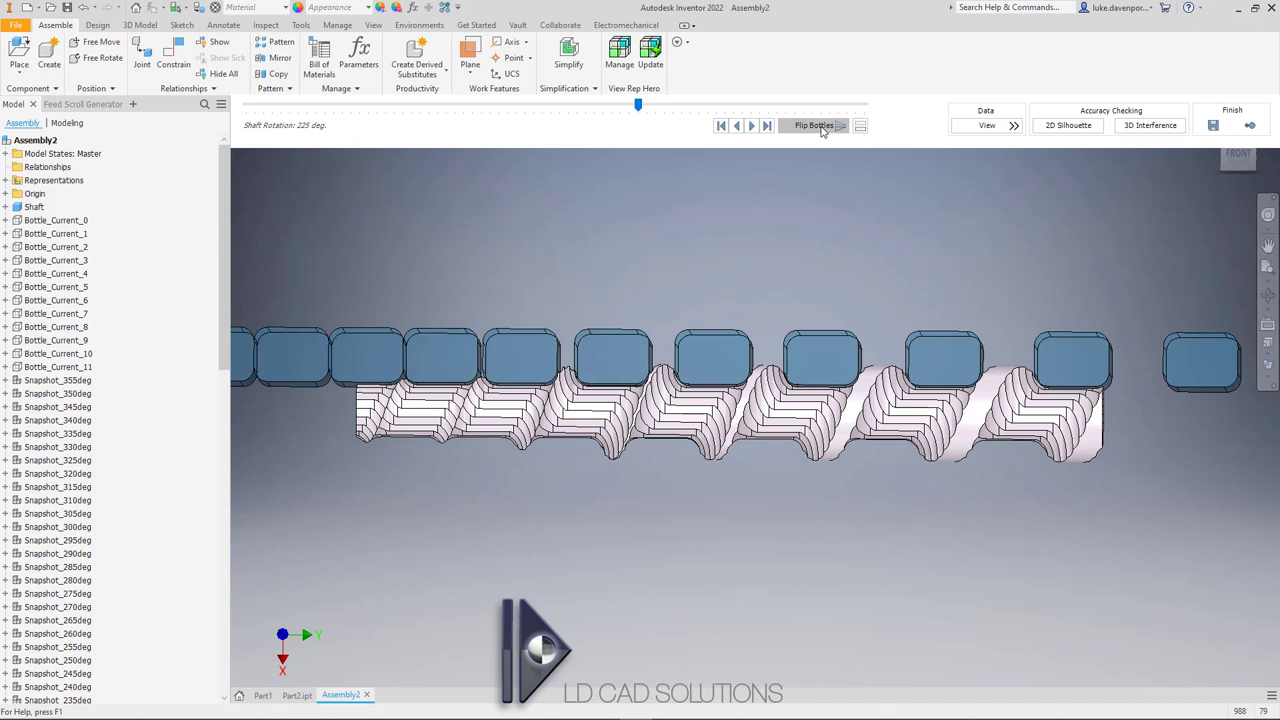
{"action": "left_click", "coordinate": [821, 128]}
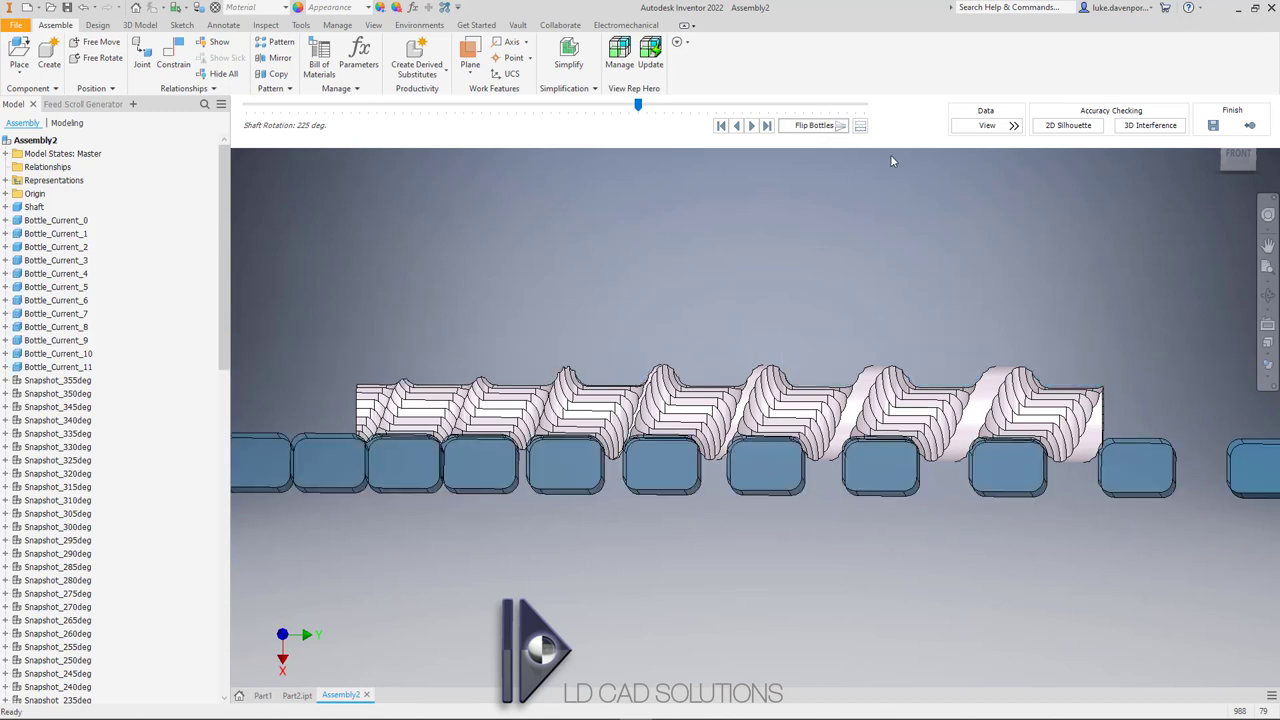
- Display the simulation data table of bottle positions, pitches and physical clearances
{"action": "left_click", "coordinate": [988, 126]}
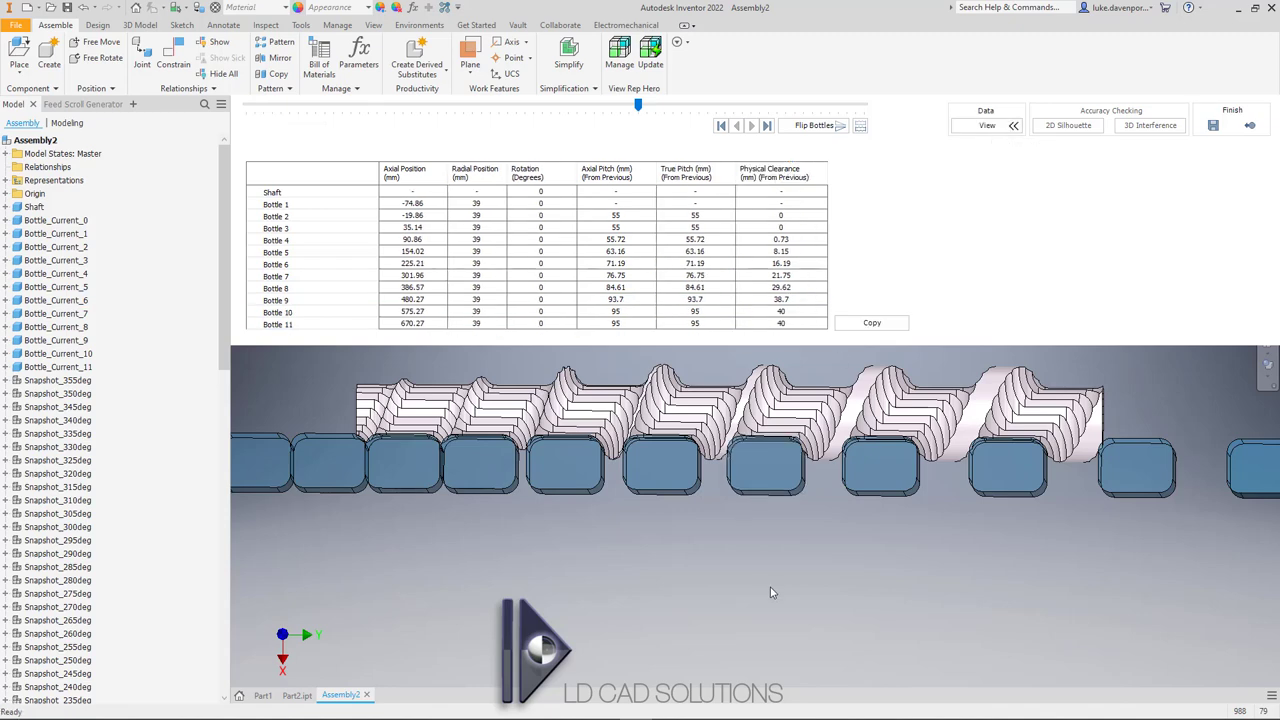
{"action": "left_click", "coordinate": [988, 126]}
{"action": "left_click", "coordinate": [988, 126]}
{"action": "left_click", "coordinate": [988, 126]}
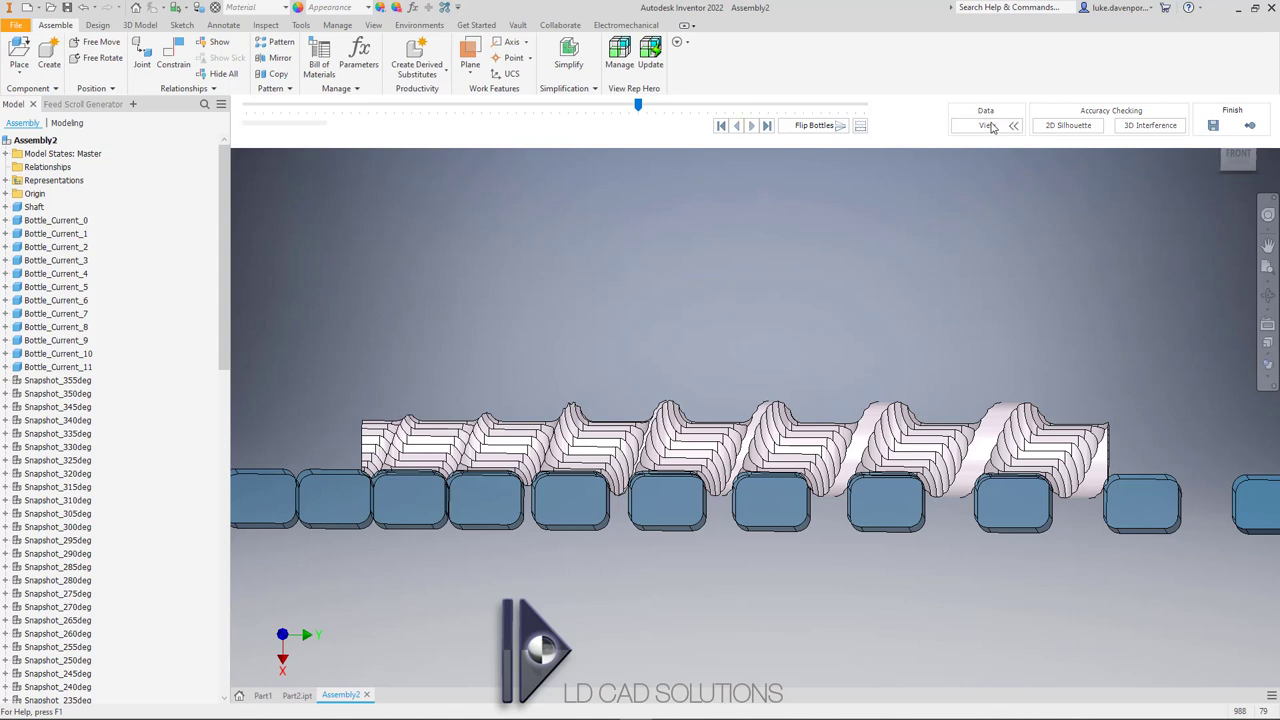
{"action": "left_click", "coordinate": [988, 126]}
- Advance the shaft rotation in increments and examine how the bottles' axial positions, pitches and clearances change in the data table
{"action": "left_click", "coordinate": [766, 126]}
{"action": "left_click", "coordinate": [766, 126]}
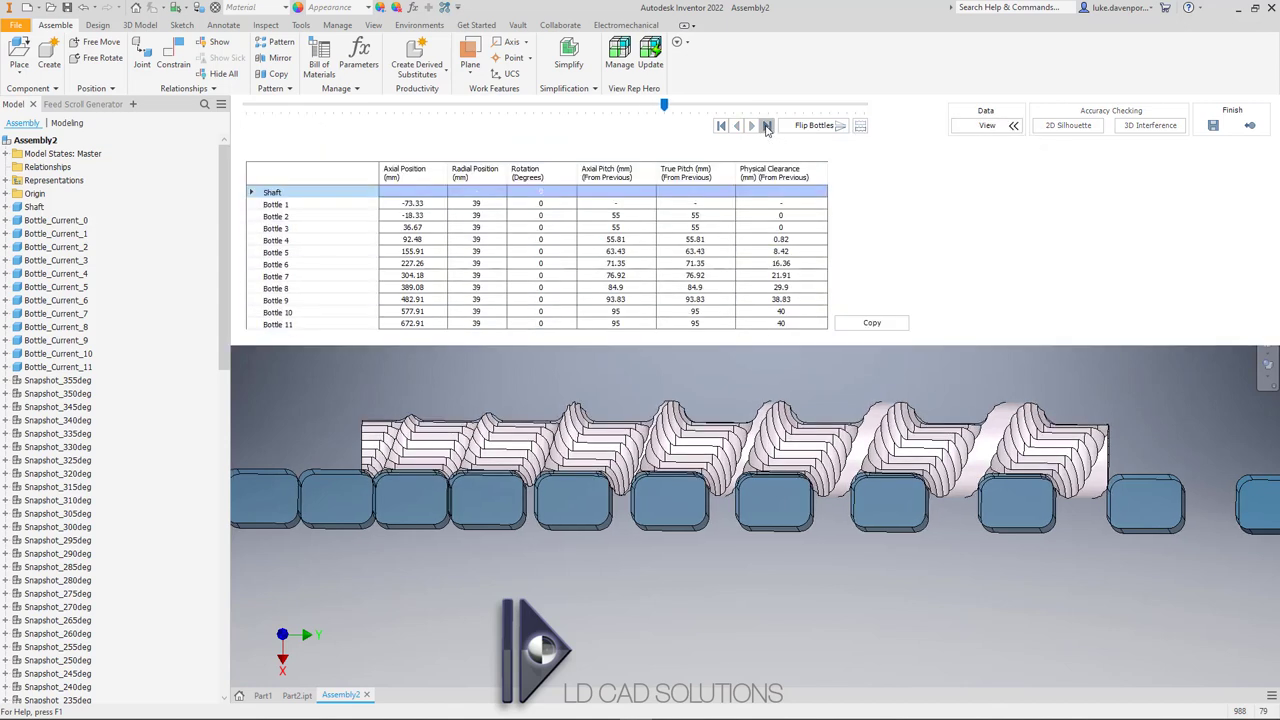
{"action": "left_click", "coordinate": [766, 126]}
{"action": "left_click", "coordinate": [766, 126]}
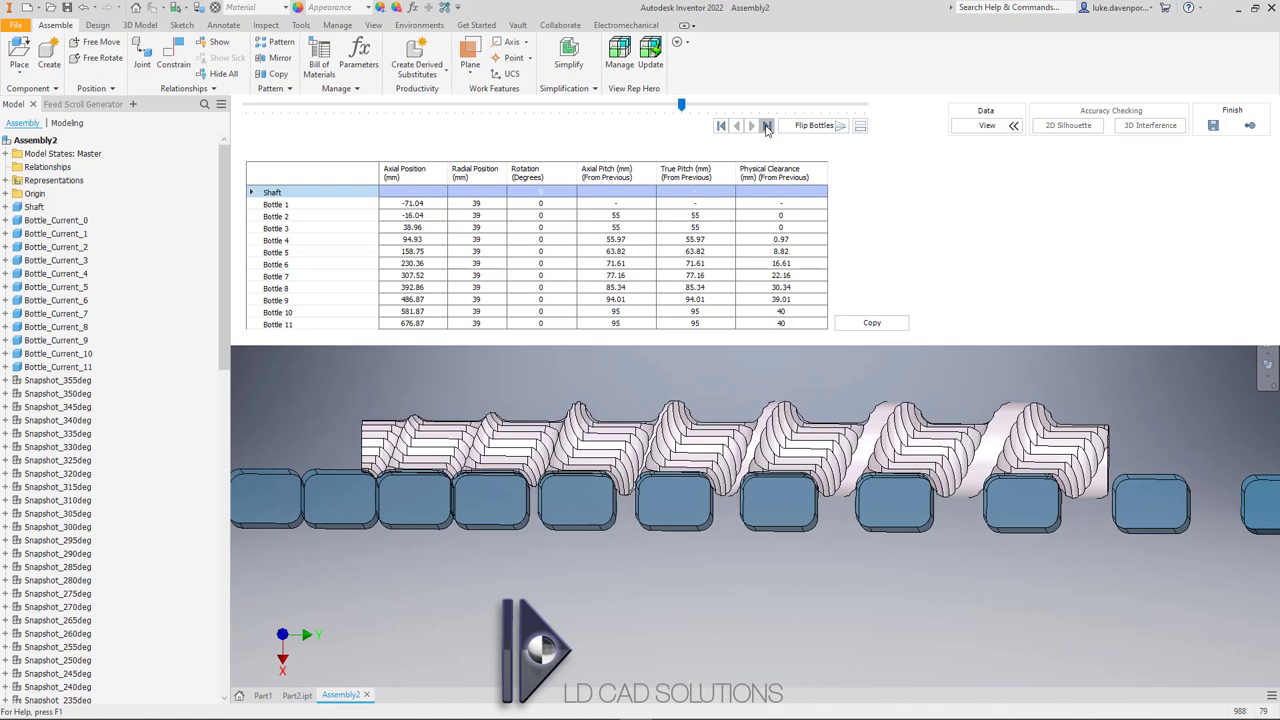
{"action": "left_click", "coordinate": [766, 126]}
{"action": "left_click", "coordinate": [766, 126]}
{"action": "left_click_drag", "start_coordinate": [700, 108], "coordinate": [748, 110]}
{"action": "left_click_drag", "start_coordinate": [584, 378], "coordinate": [578, 380]}
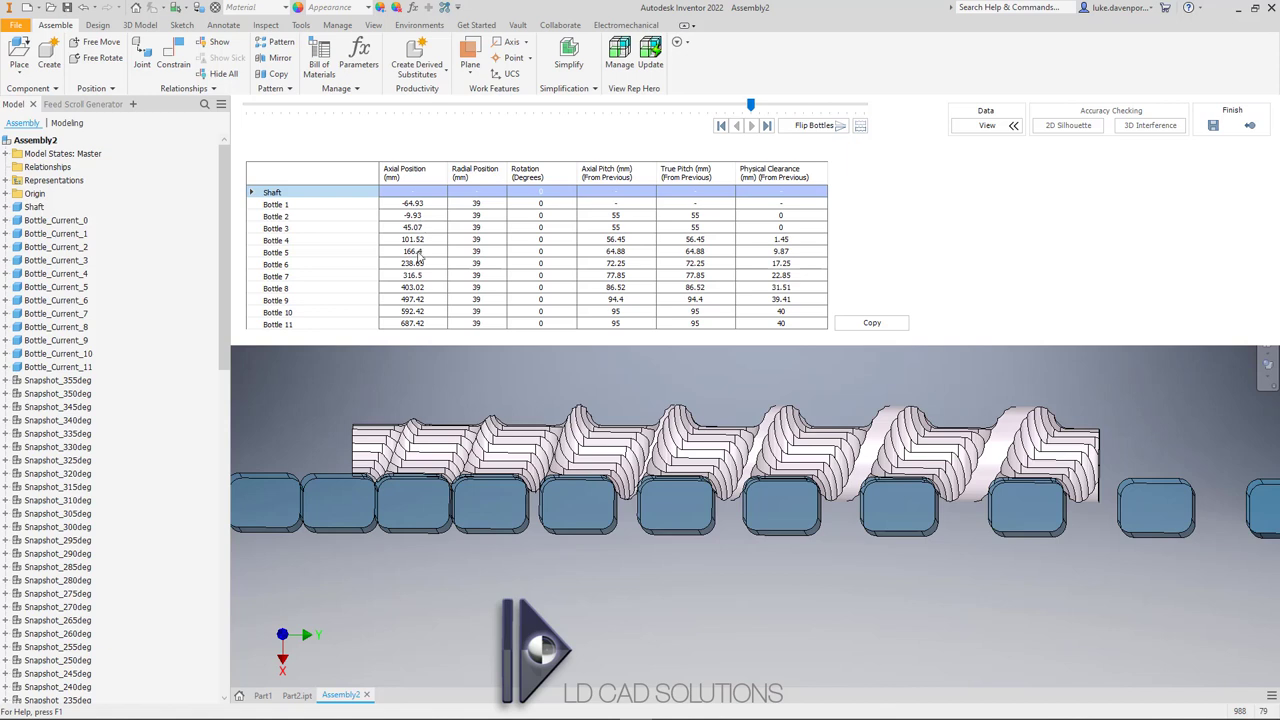
- Move the shaft rotation back slightly, and advance it to 355 degrees while following the bottle data
{"action": "middle_click_drag", "start_coordinate": [762, 387], "coordinate": [772, 398]}
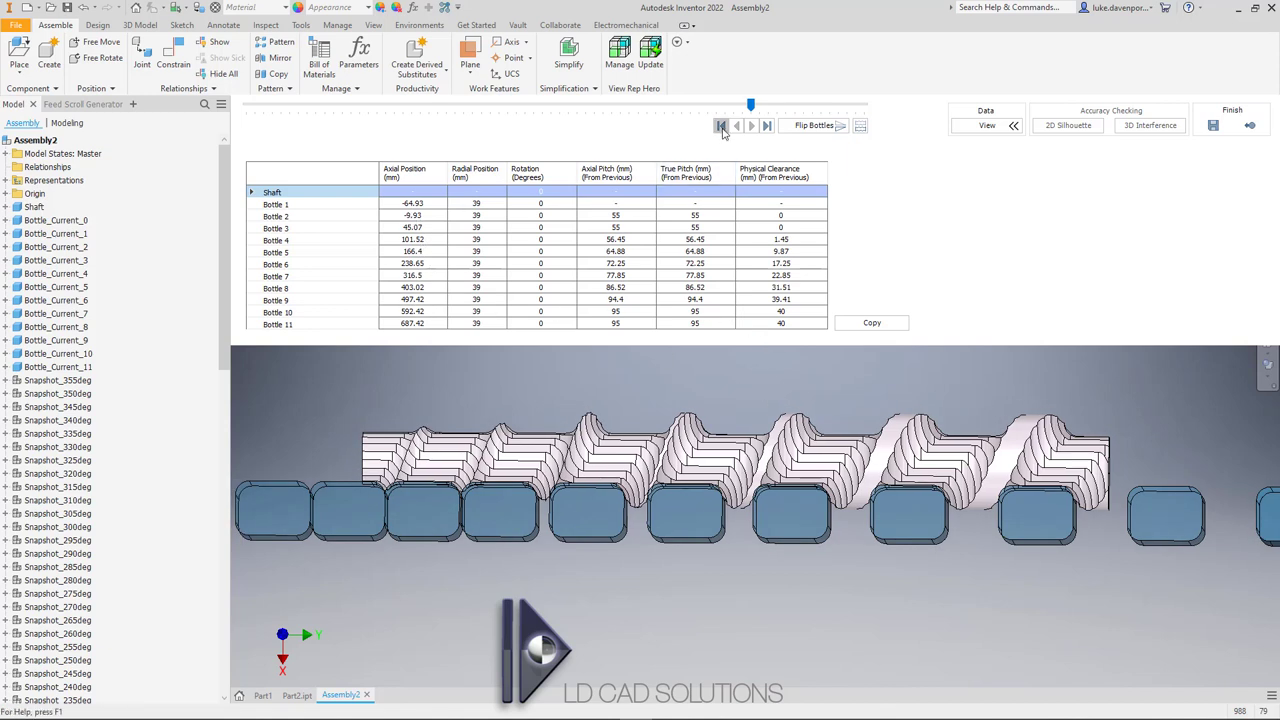
{"action": "left_click", "coordinate": [721, 127]}
{"action": "left_click", "coordinate": [721, 127]}
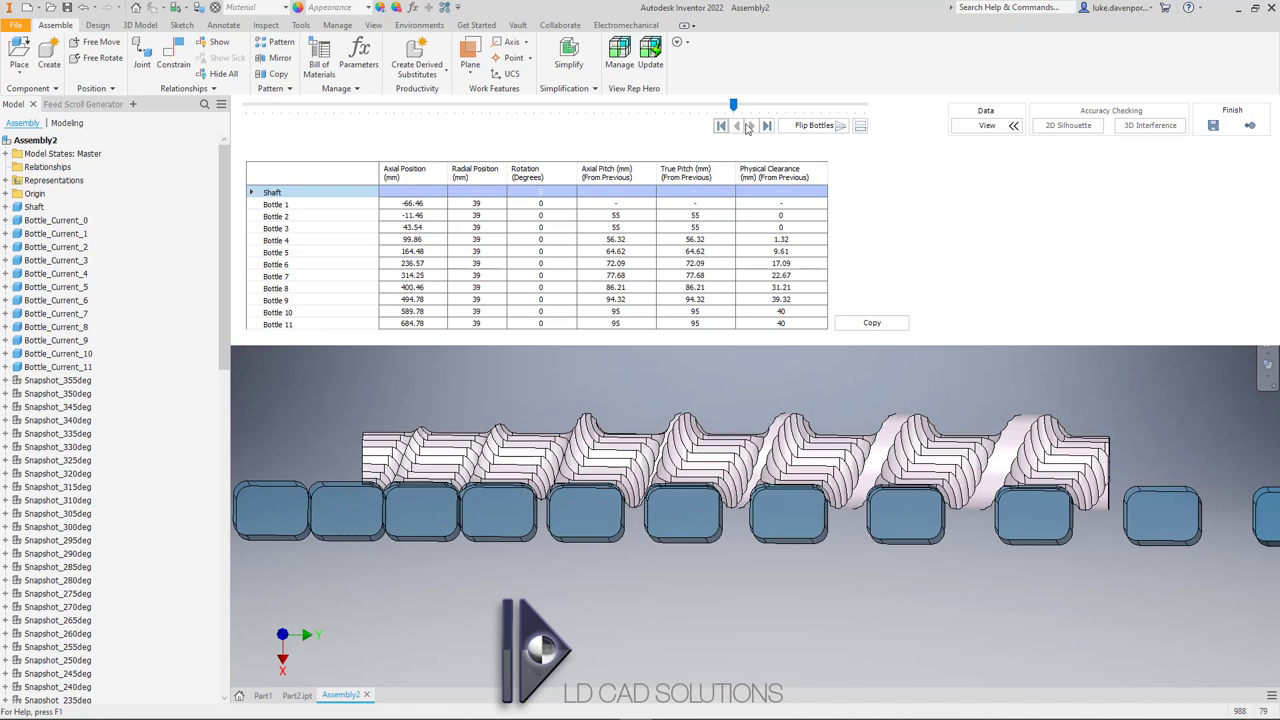
{"action": "left_click", "coordinate": [767, 127]}
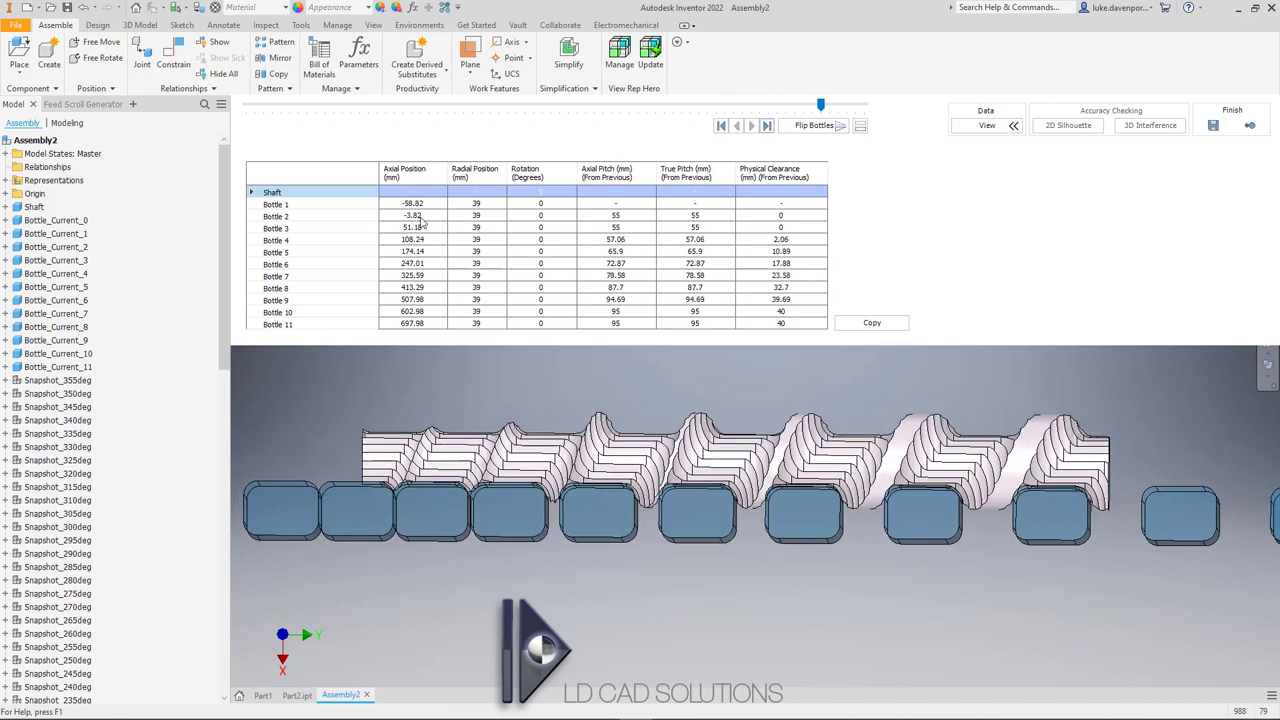
{"action": "left_click", "coordinate": [766, 127]}
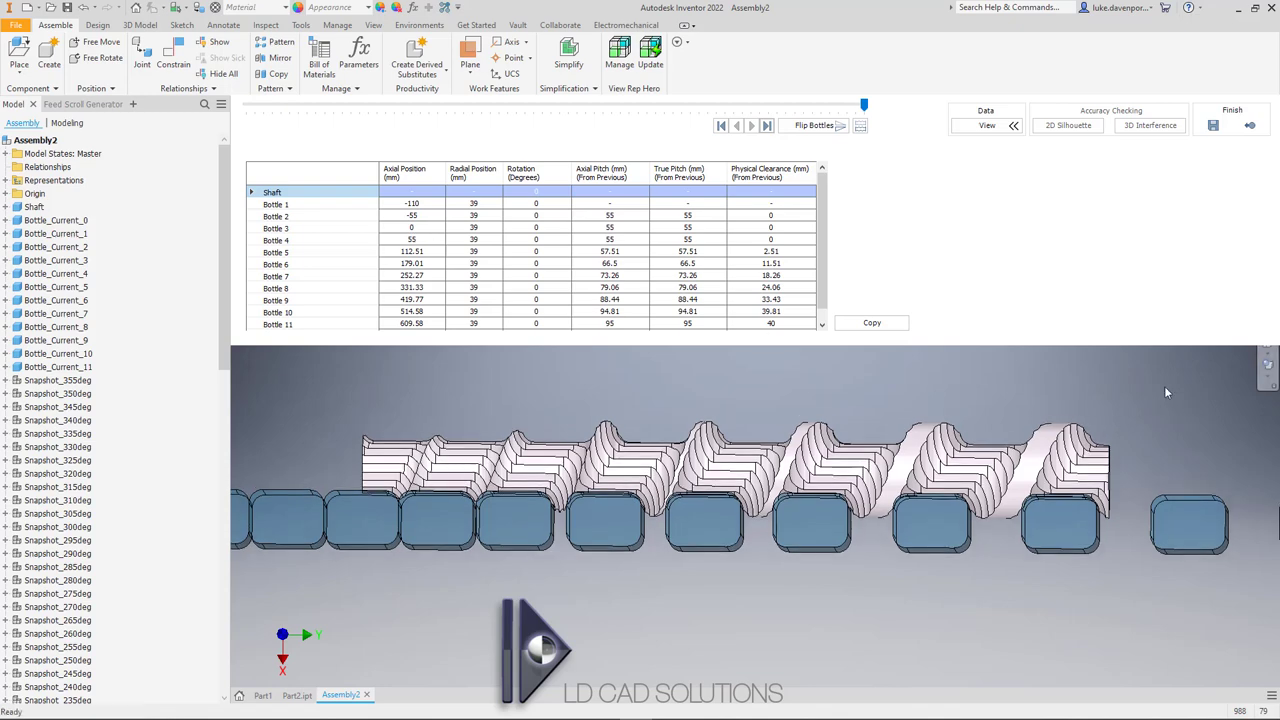
- View the shaft and bottles squarely from the front and examine them alongside the bottle data table
{"action": "left_click", "coordinate": [1013, 125]}
{"action": "left_click", "coordinate": [1236, 160]}
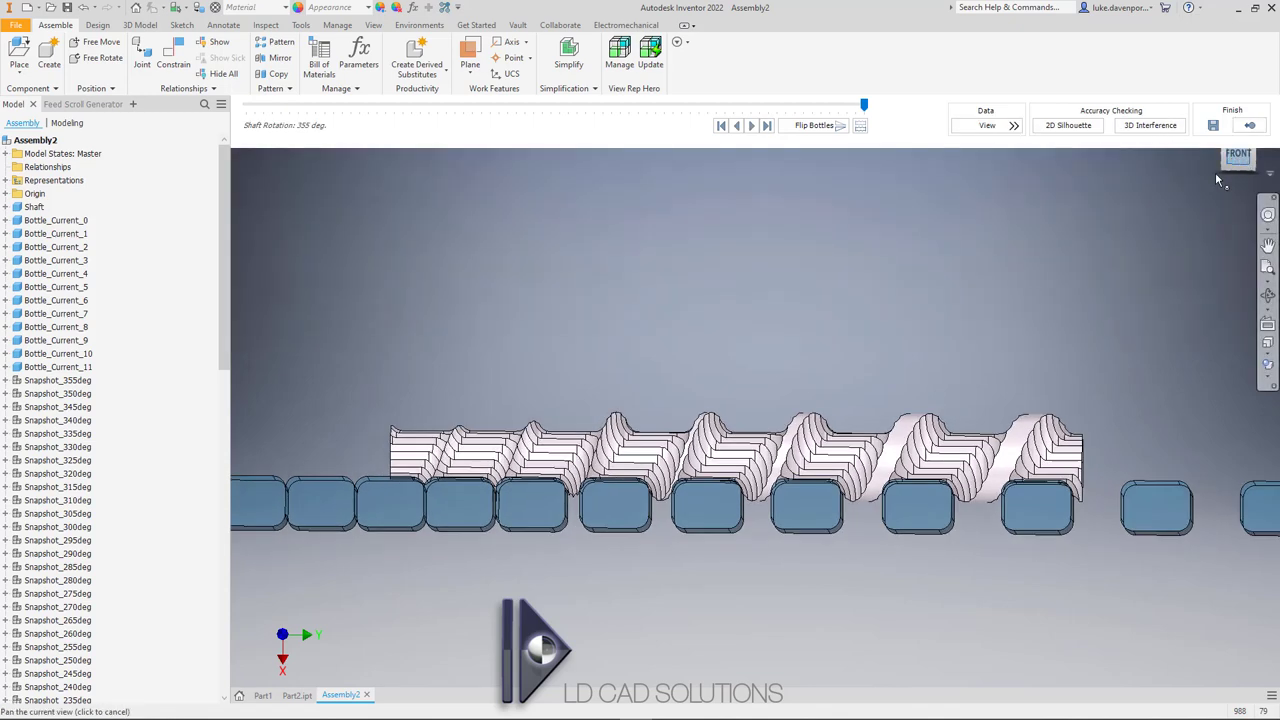
{"action": "middle_click_drag", "start_coordinate": [664, 322], "coordinate": [659, 358]}
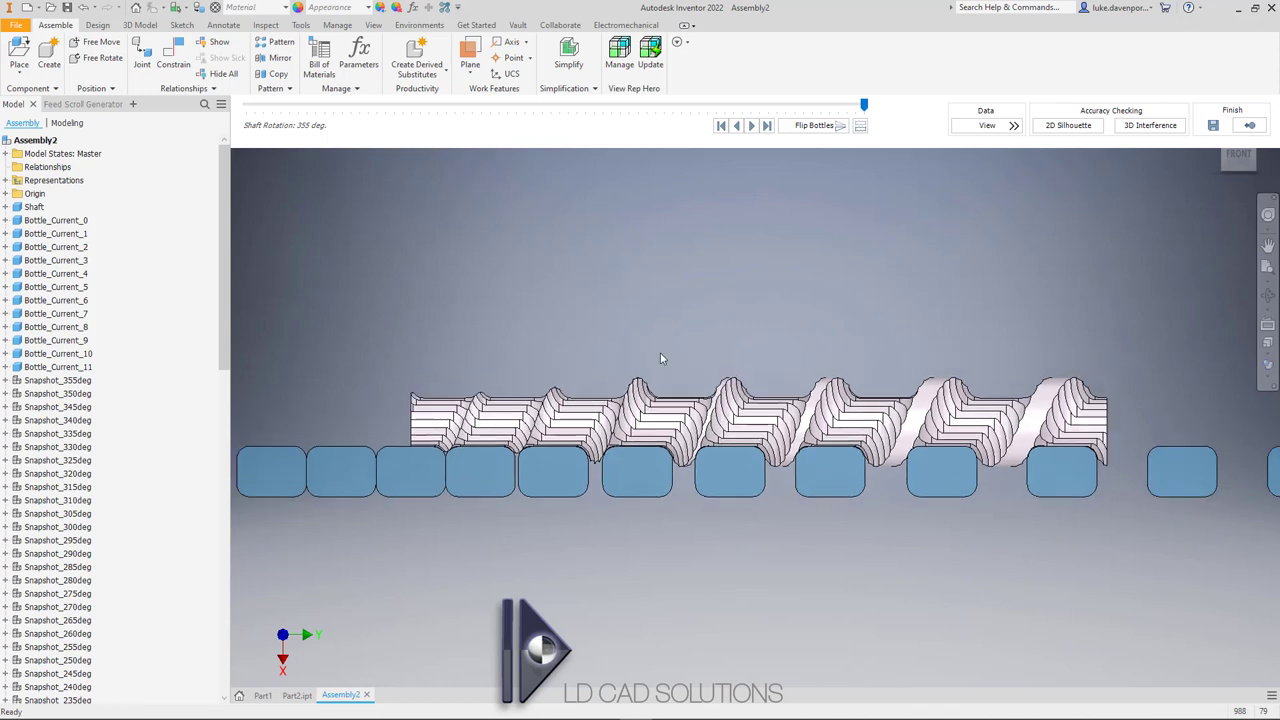
{"action": "left_click", "coordinate": [1013, 125]}
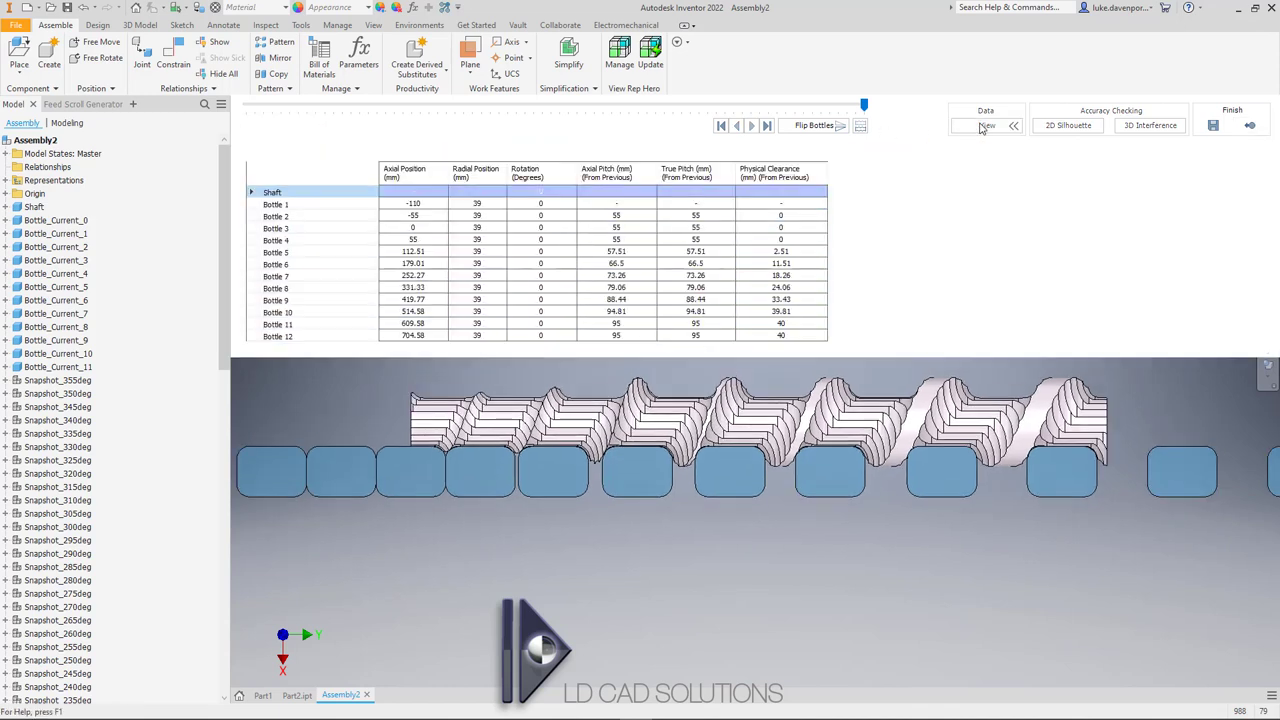
{"action": "middle_click_drag", "start_coordinate": [592, 546], "coordinate": [626, 569]}
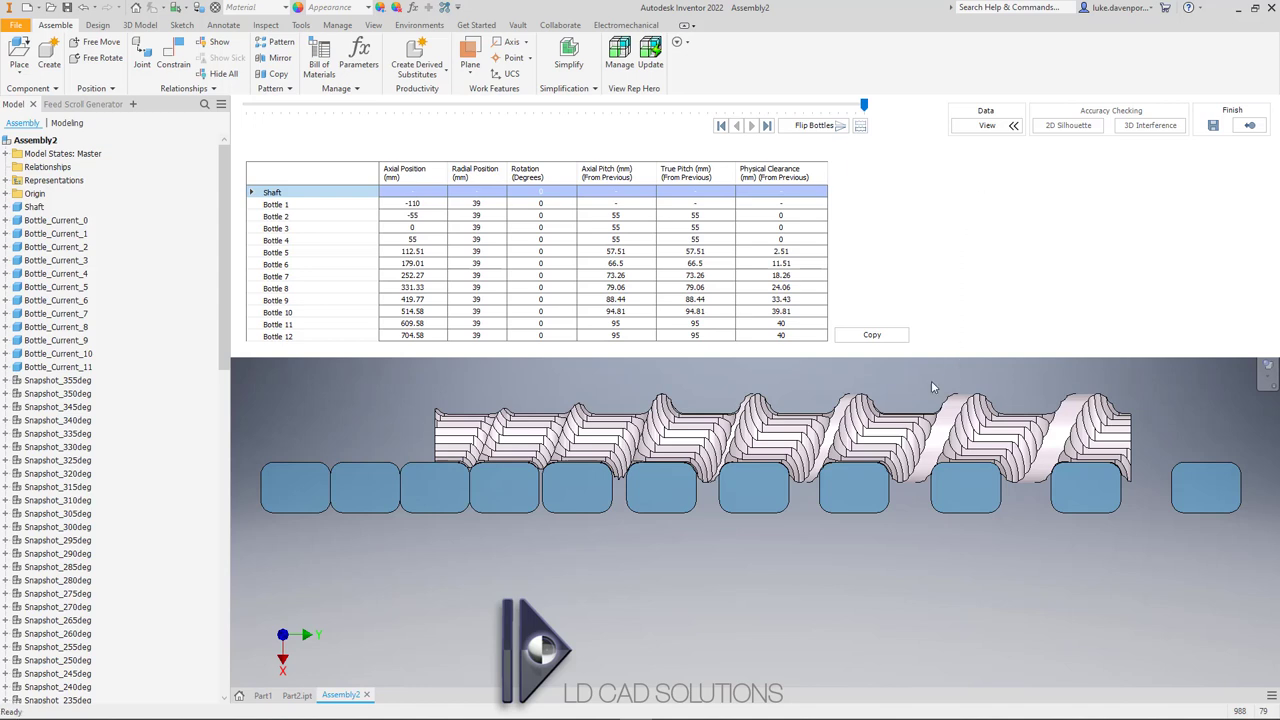
{"action": "right_click", "coordinate": [874, 544]}
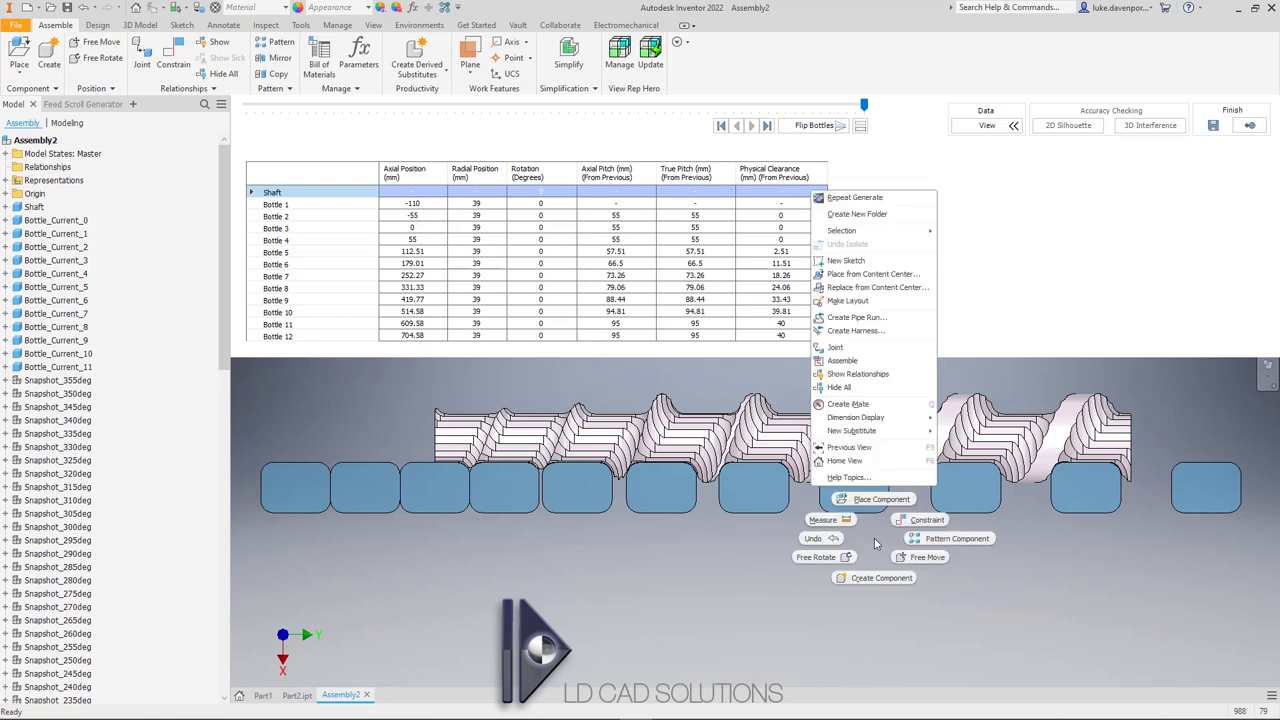
{"action": "key", "text": "Escape"}
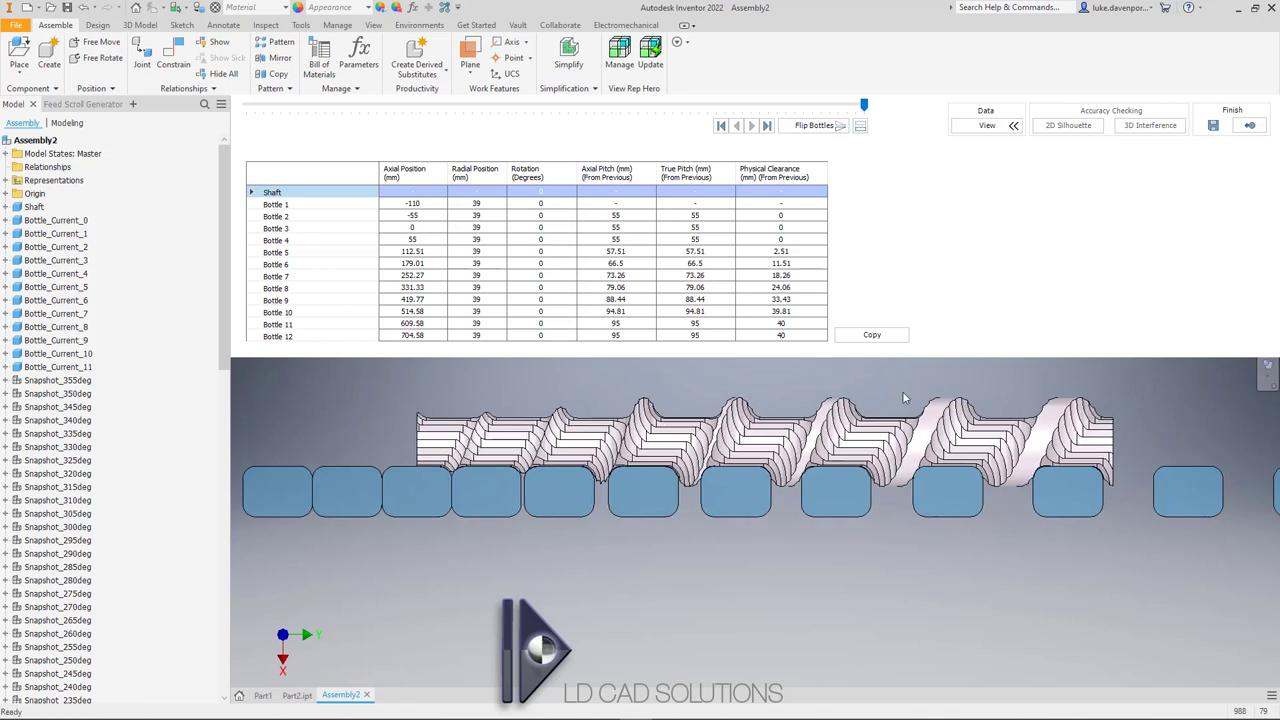
- Hide the bottle data, set the shaft rotation to 235 degrees and exit the simulation to the shaft build without saving
{"action": "left_click", "coordinate": [987, 131]}
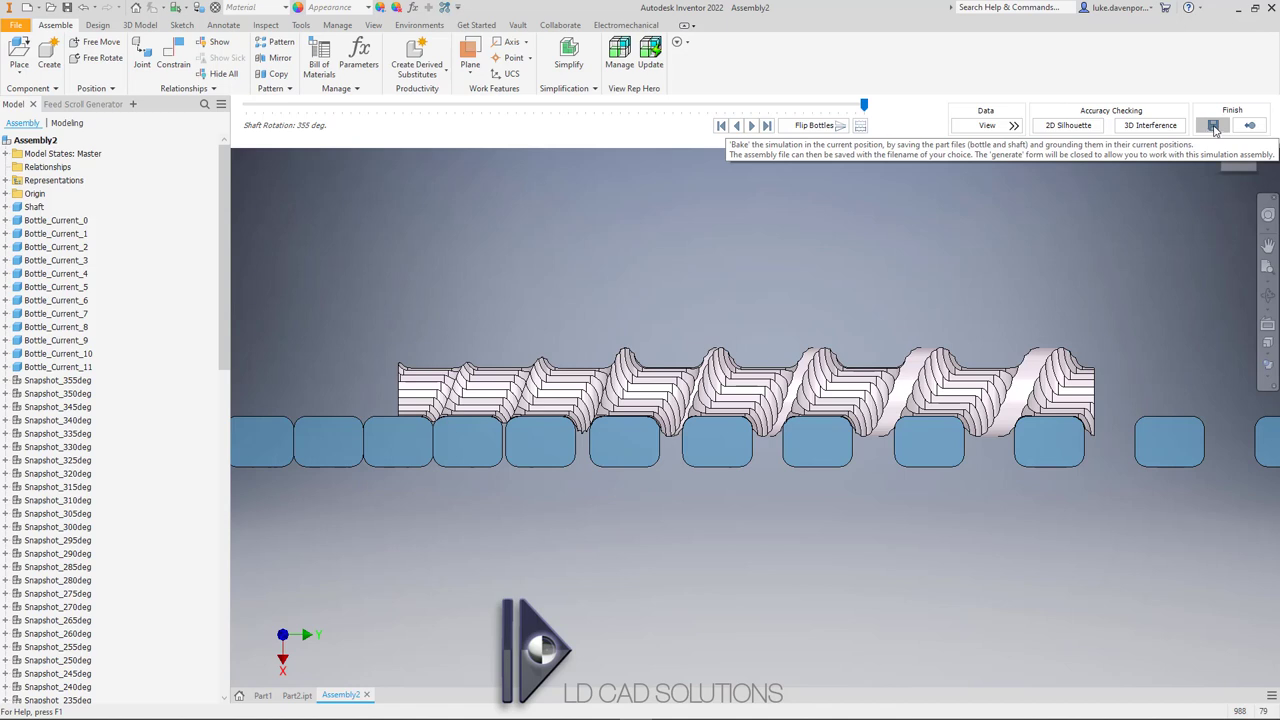
{"action": "left_click_drag", "start_coordinate": [864, 104], "coordinate": [655, 106]}
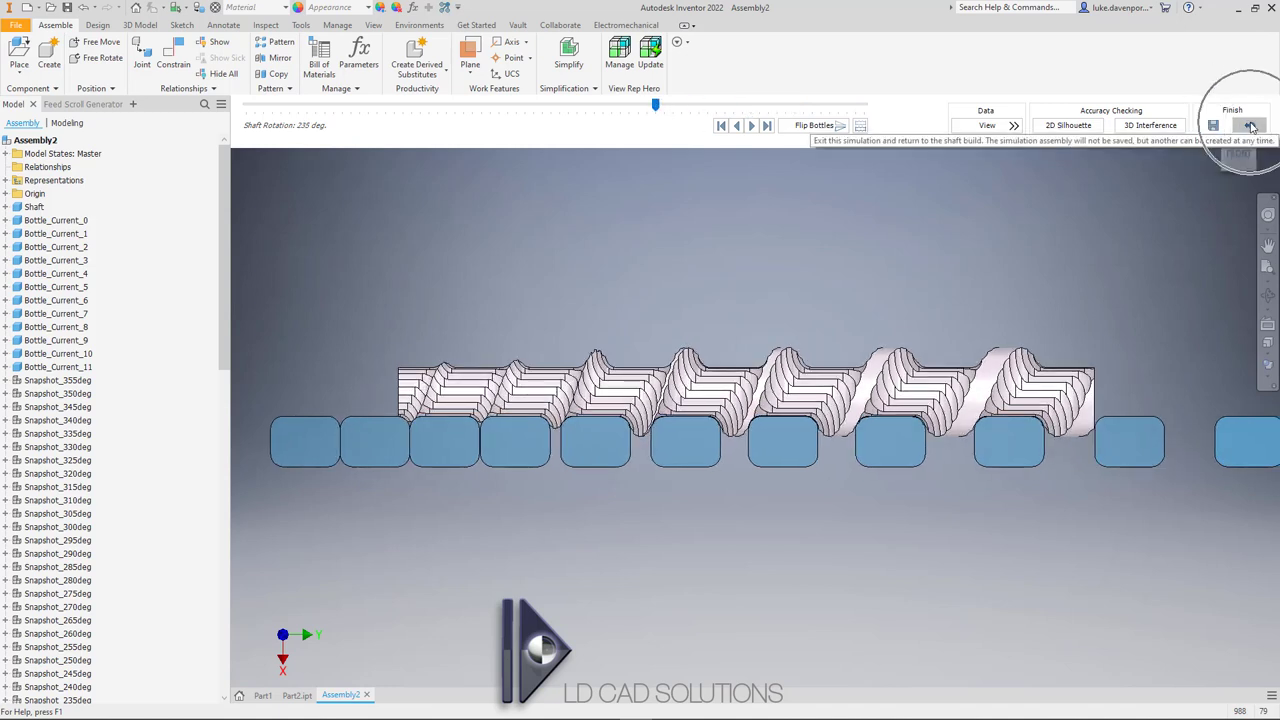
{"action": "left_click", "coordinate": [1249, 125]}
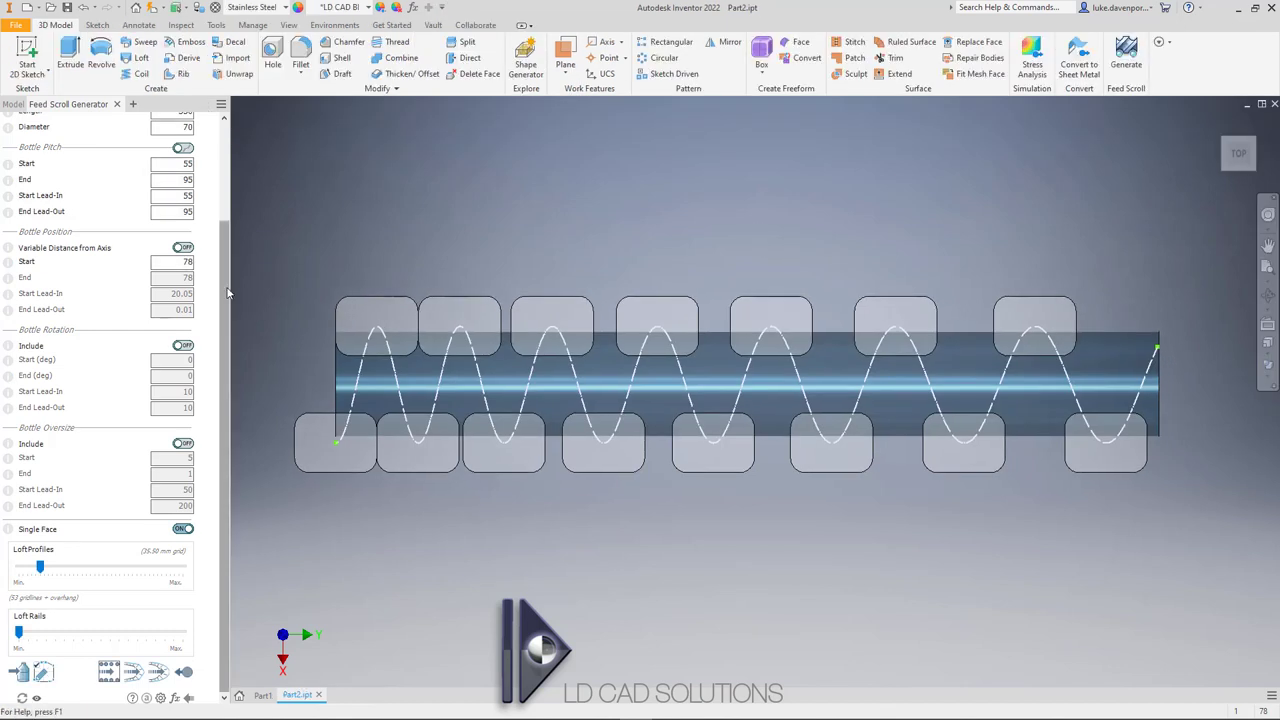
{"action": "left_click", "coordinate": [133, 677]}
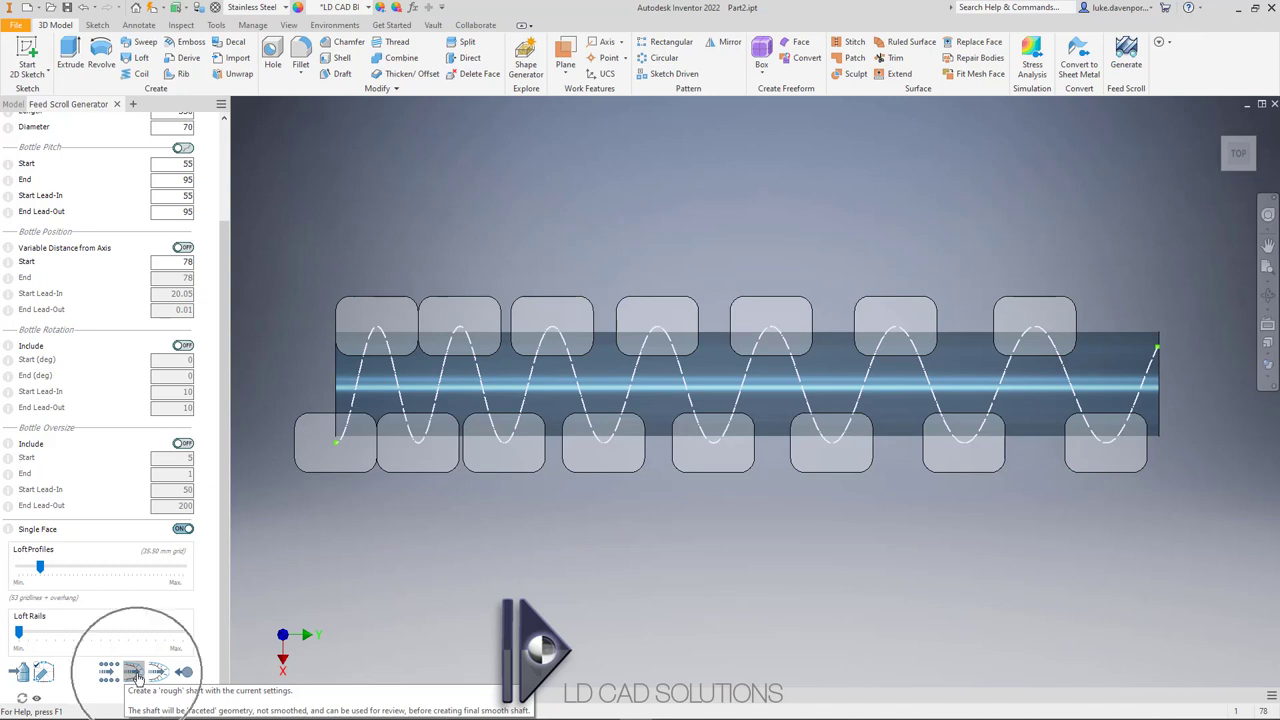
{"action": "left_click", "coordinate": [112, 677]}
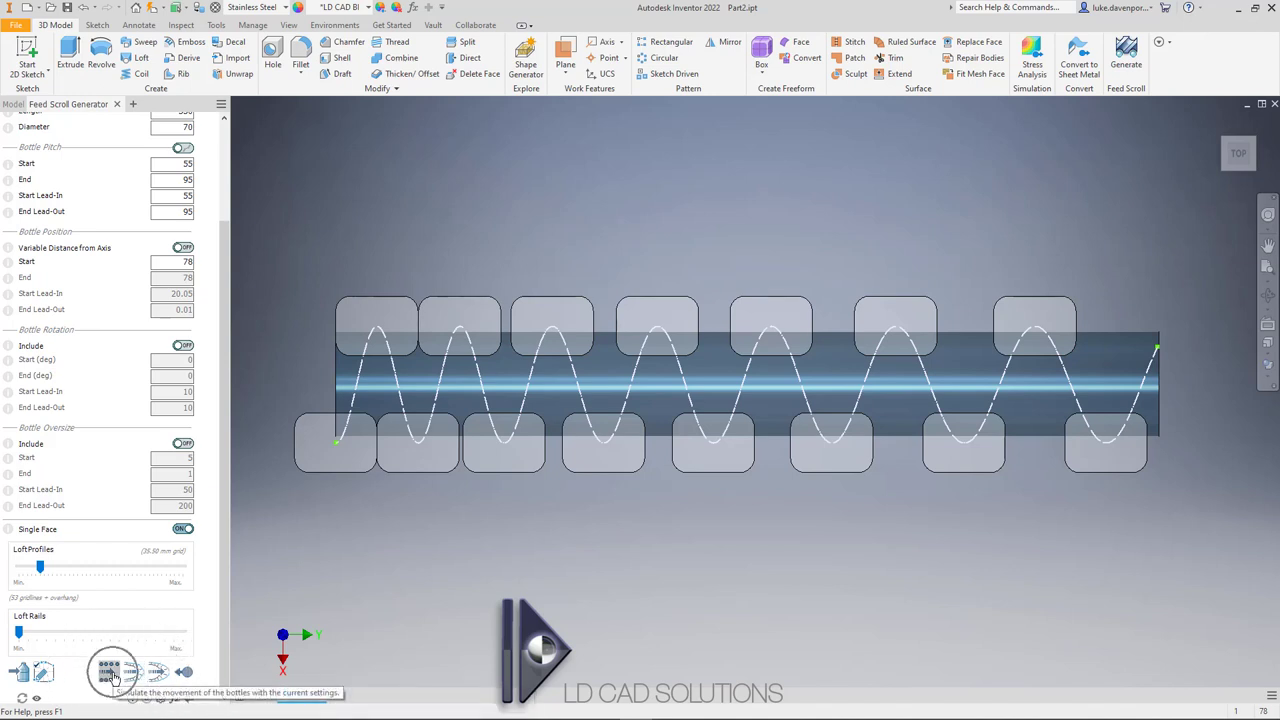
{"action": "left_click", "coordinate": [110, 677]}
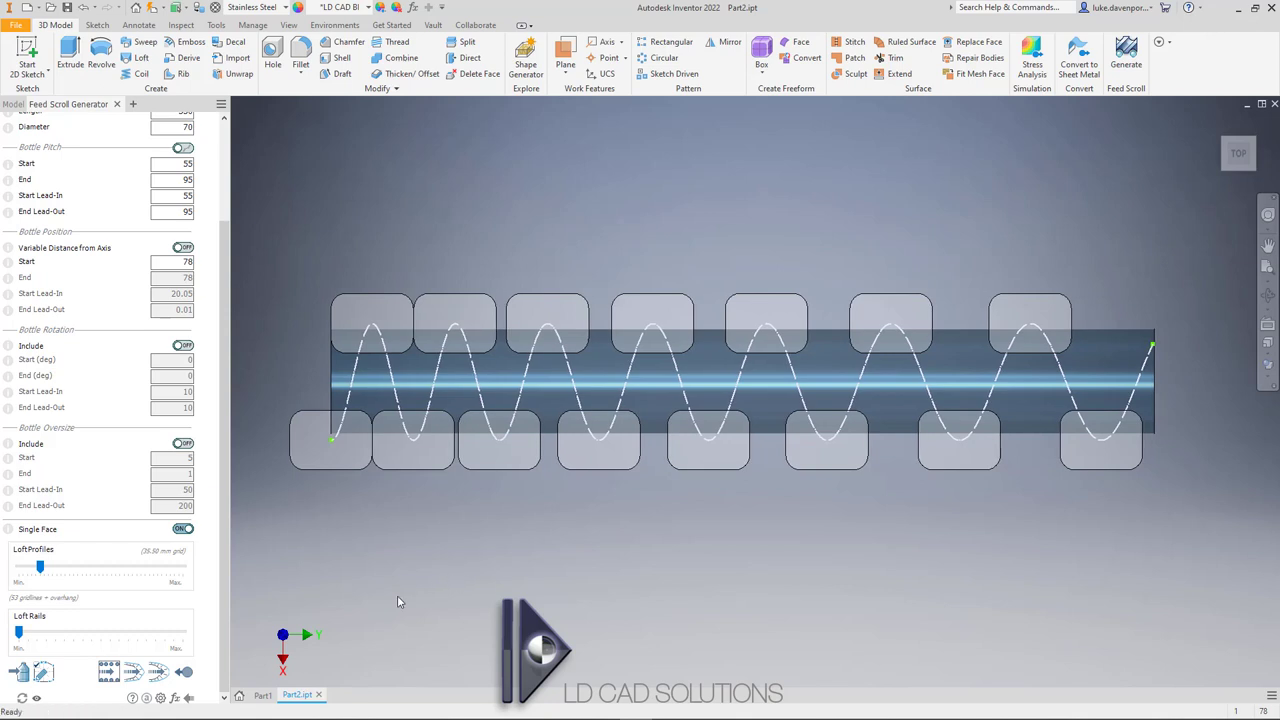
{"action": "left_click", "coordinate": [158, 678]}
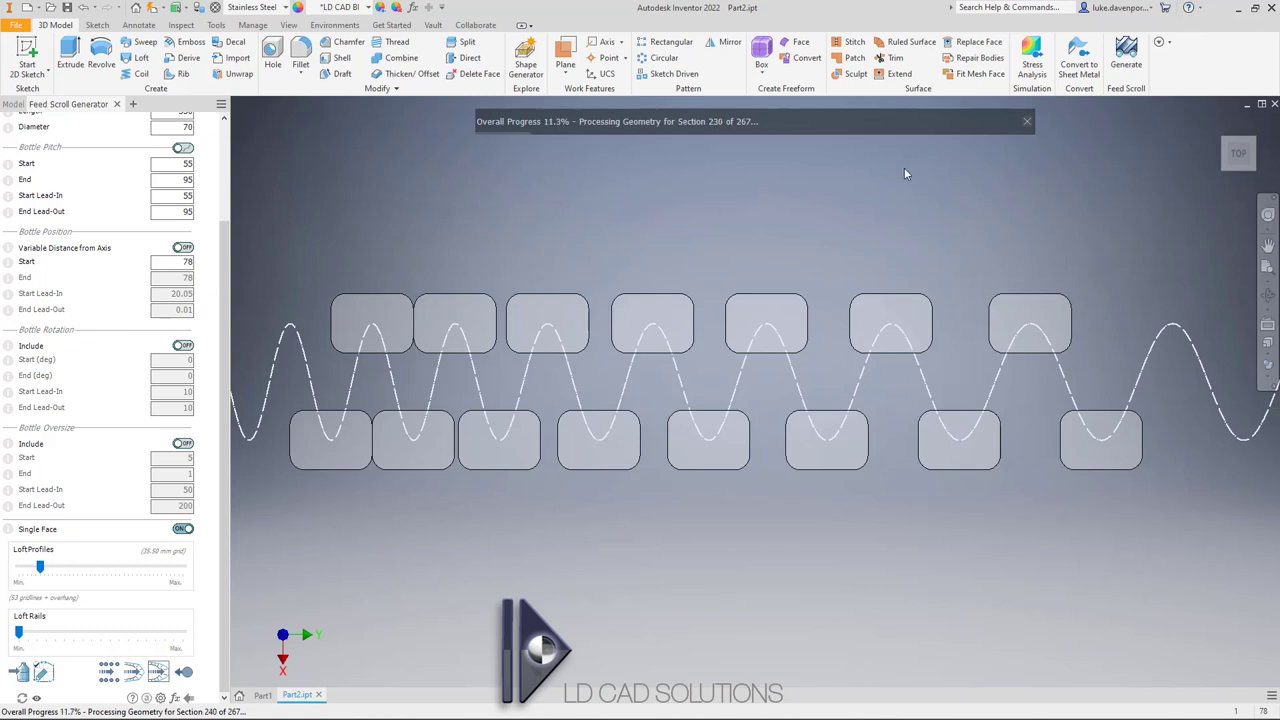
{"action": "left_click", "coordinate": [1027, 124]}
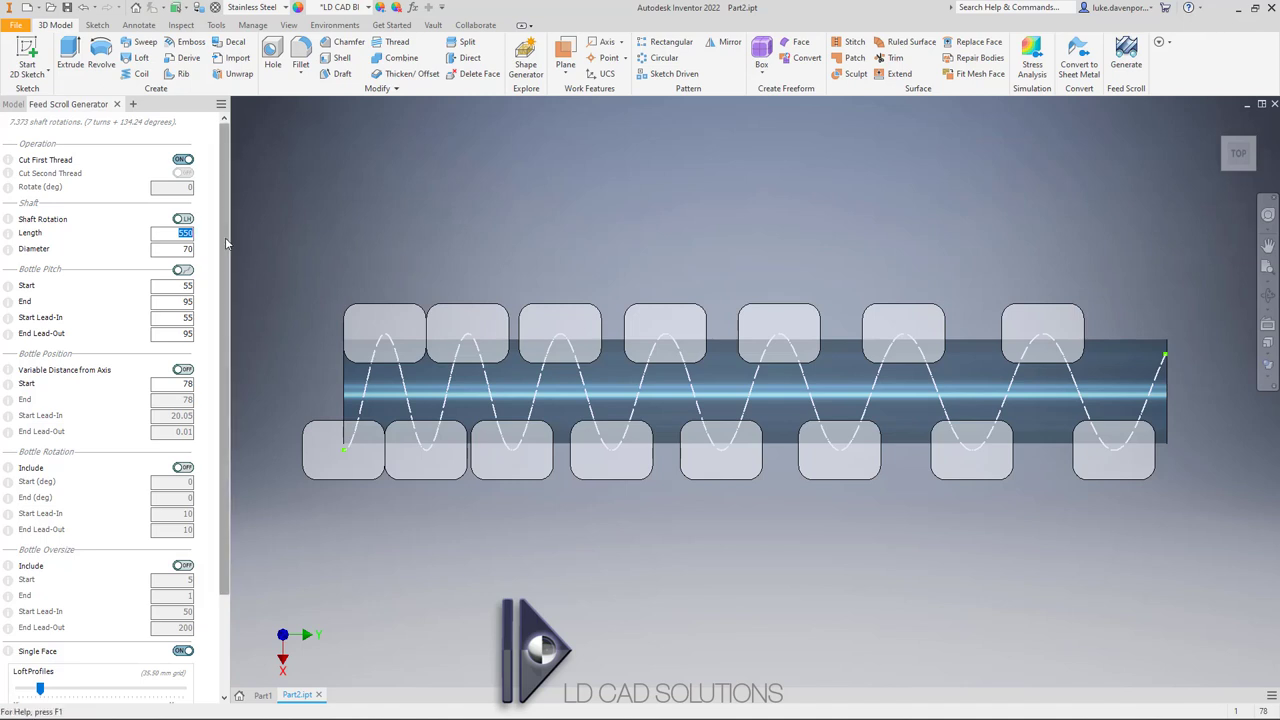
- Raise Loft Profiles to just over a quarter of its range, generate the final smooth feed scroll and decline another operation
{"action": "scroll", "coordinate": [100, 470], "scroll_direction": "down", "scroll_amount": 3}
{"action": "left_click_drag", "start_coordinate": [41, 570], "coordinate": [66, 574]}
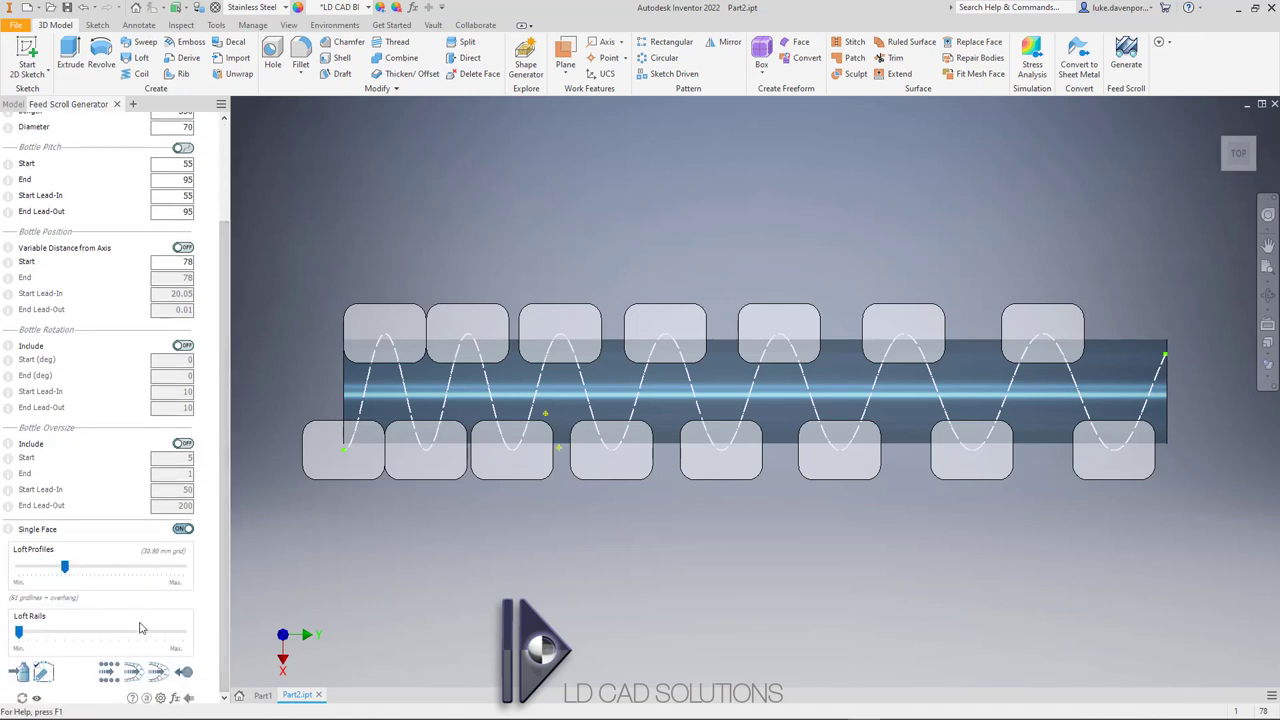
{"action": "left_click", "coordinate": [158, 671]}
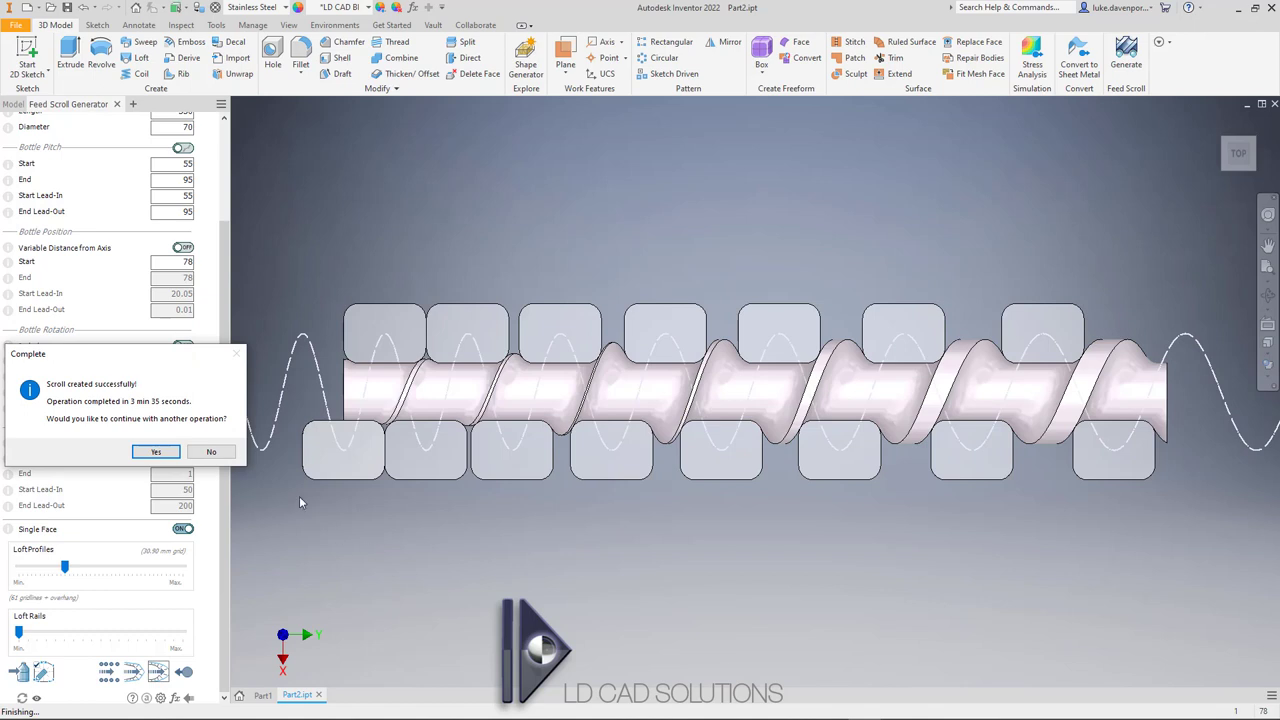
{"action": "left_click_drag", "start_coordinate": [165, 358], "coordinate": [655, 188]}
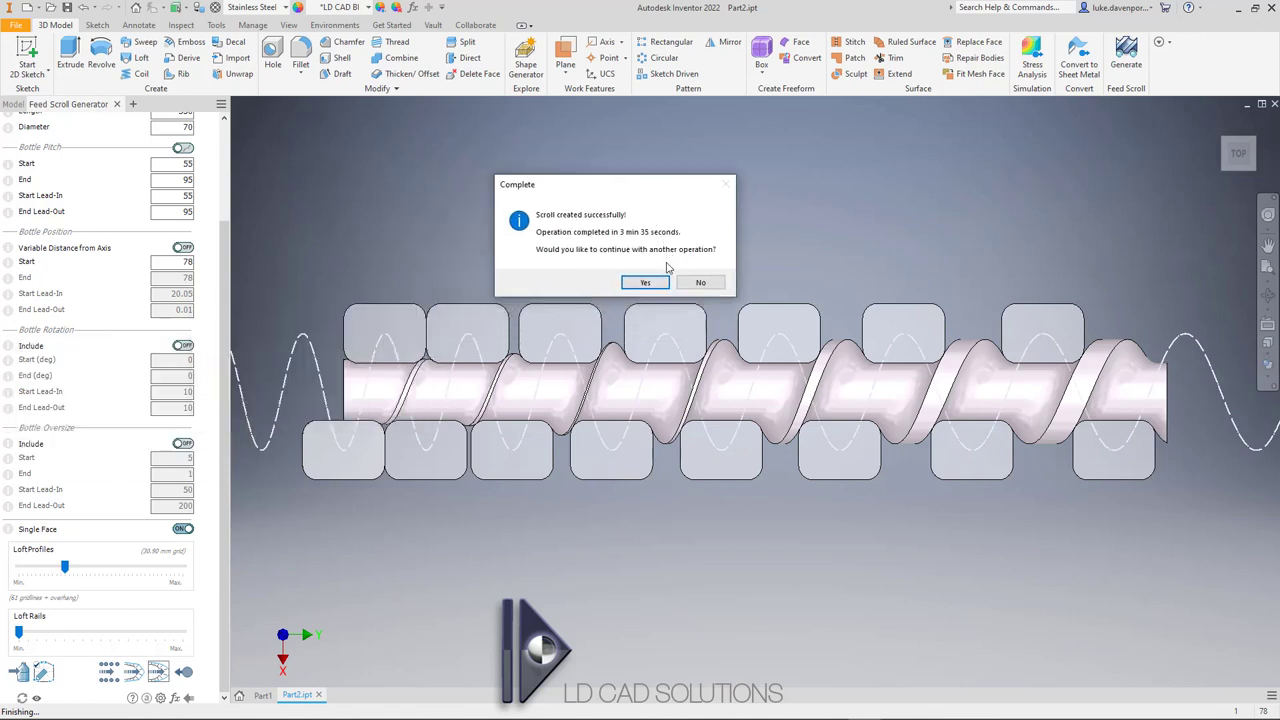
{"action": "left_click", "coordinate": [701, 284]}
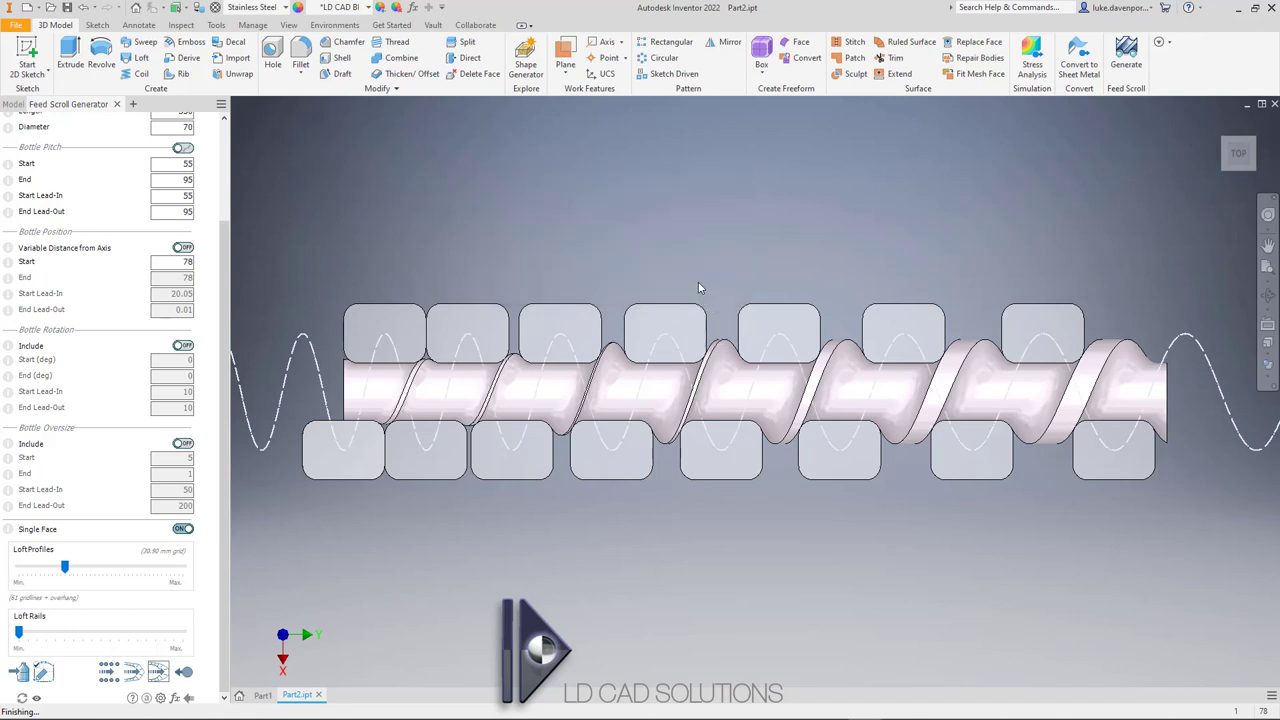
- Apply a zebra analysis named Zebra1 to all faces of the finished feed scroll
{"action": "middle_click_drag", "start_coordinate": [692, 281], "coordinate": [800, 228]}
{"action": "scroll", "coordinate": [875, 243], "scroll_direction": "up", "scroll_amount": 3}
{"action": "scroll", "coordinate": [875, 243], "scroll_direction": "down", "scroll_amount": 3}
{"action": "scroll", "coordinate": [859, 313], "scroll_direction": "down", "scroll_amount": 2}
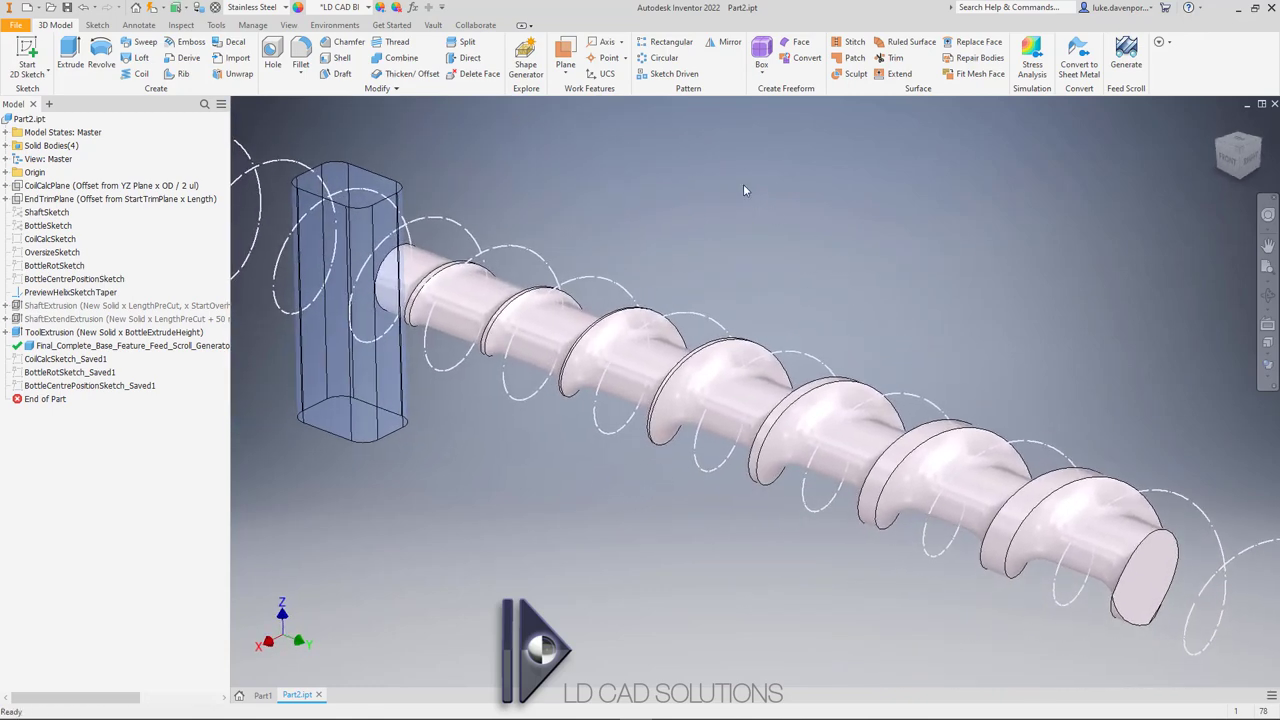
{"action": "left_click", "coordinate": [181, 25]}
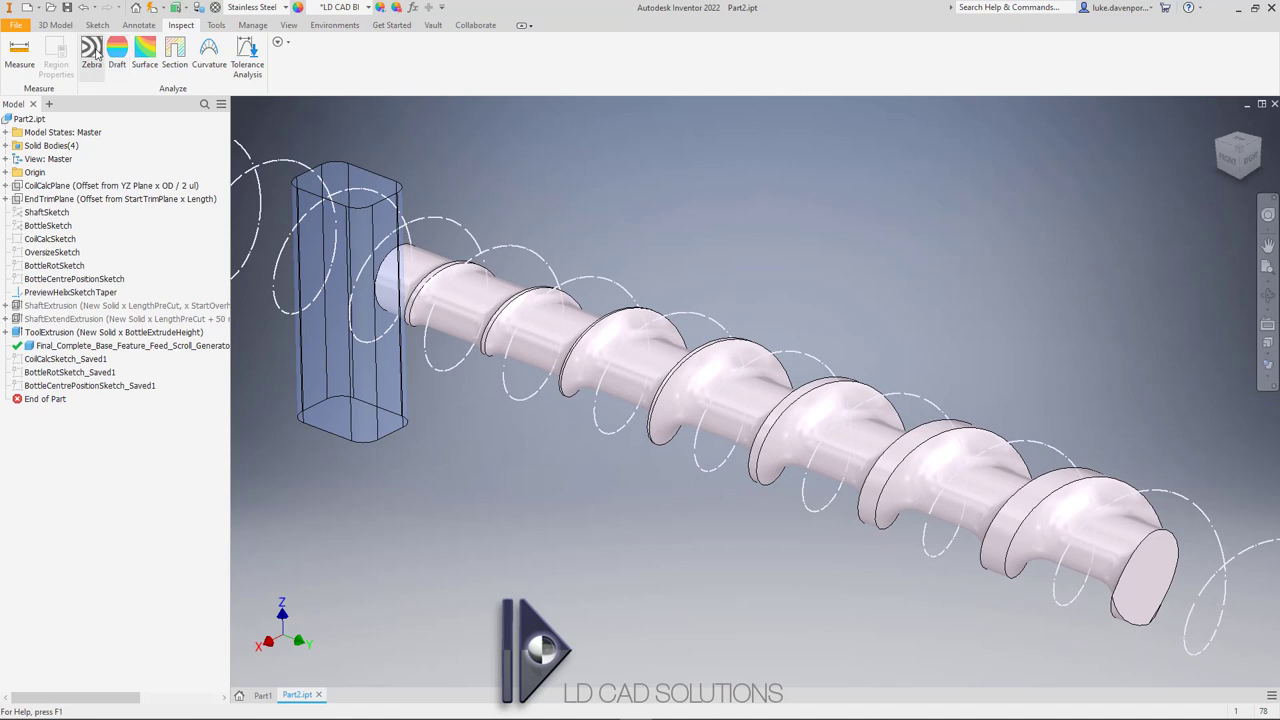
{"action": "left_click", "coordinate": [93, 50]}
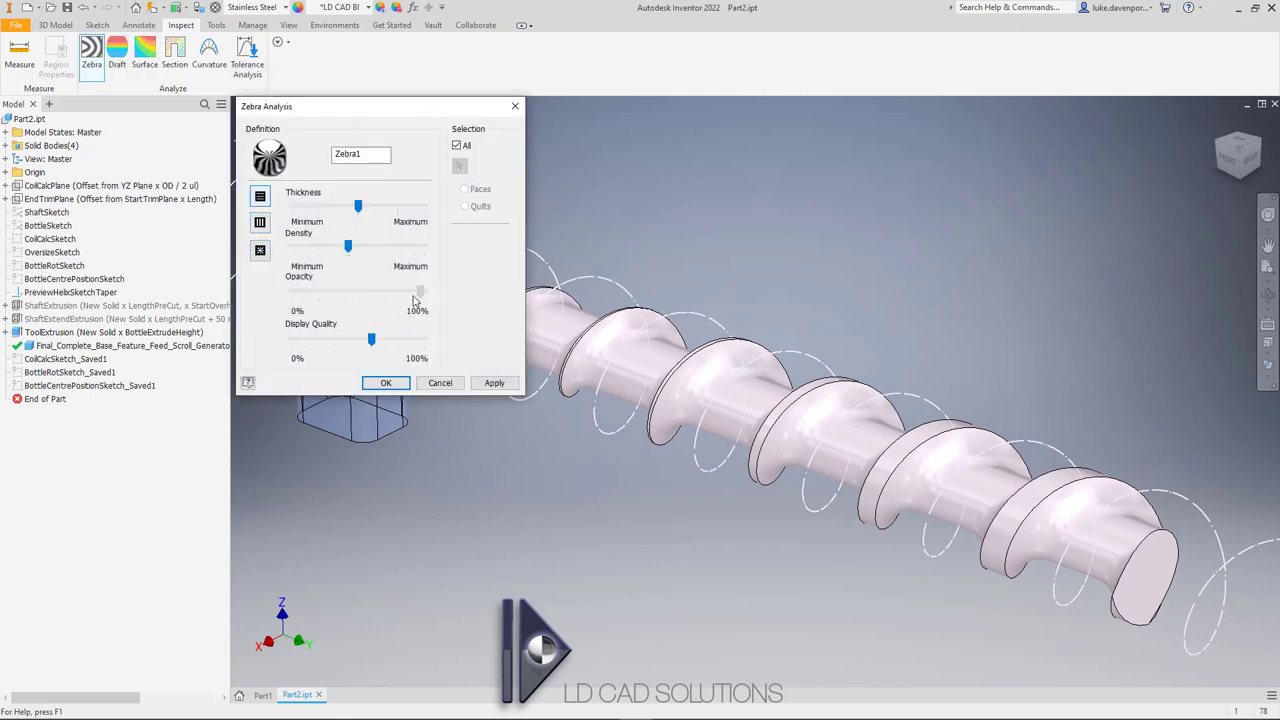
{"action": "left_click", "coordinate": [494, 382]}
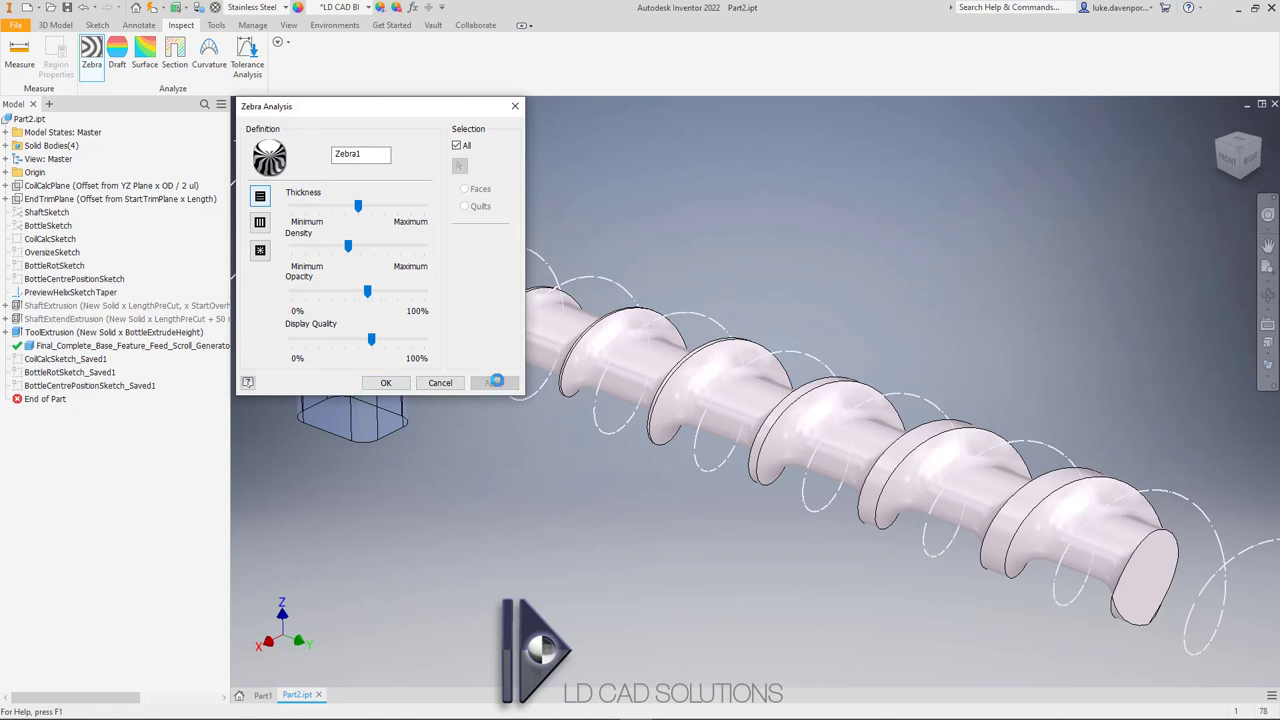
{"action": "left_click", "coordinate": [440, 383]}
- Examine the zebra stripes along the whole shaft, checking how smoothly they flow across the threads and pockets
{"action": "middle_click_drag", "start_coordinate": [860, 280], "coordinate": [900, 228], "text": "shift"}
{"action": "scroll", "coordinate": [900, 228], "scroll_direction": "up", "scroll_amount": 6}
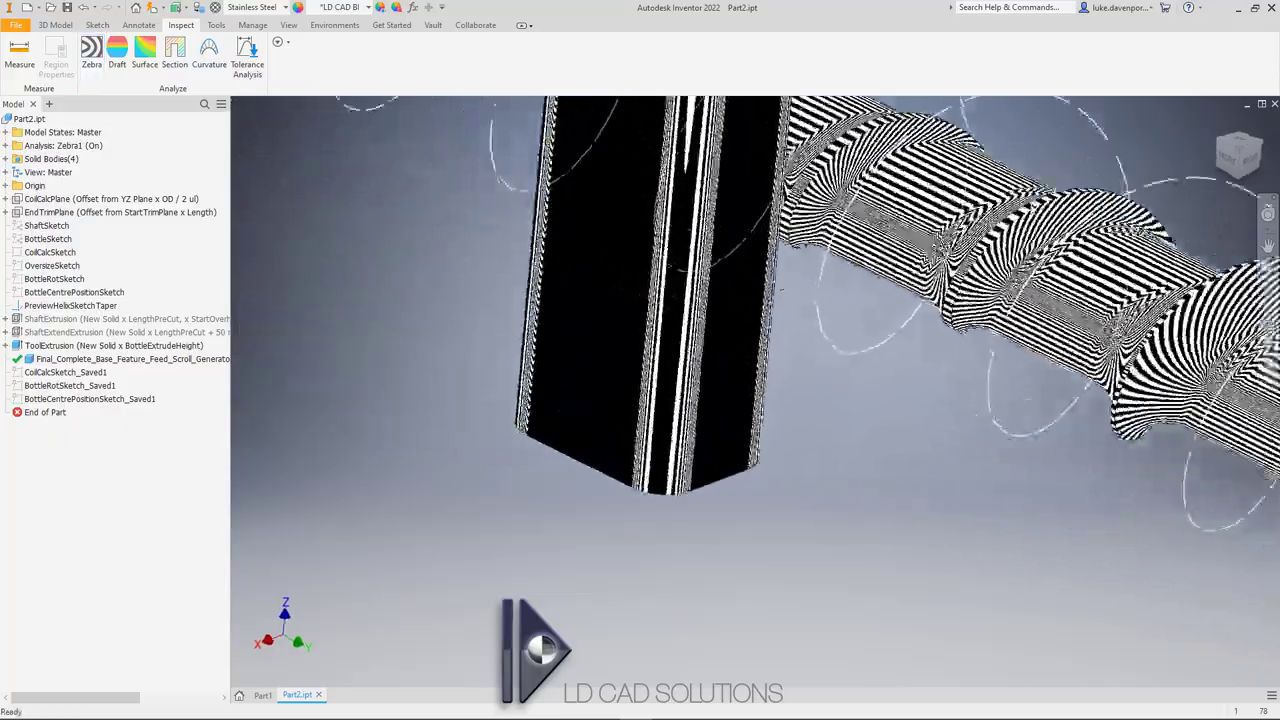
{"action": "key", "text": "F5"}
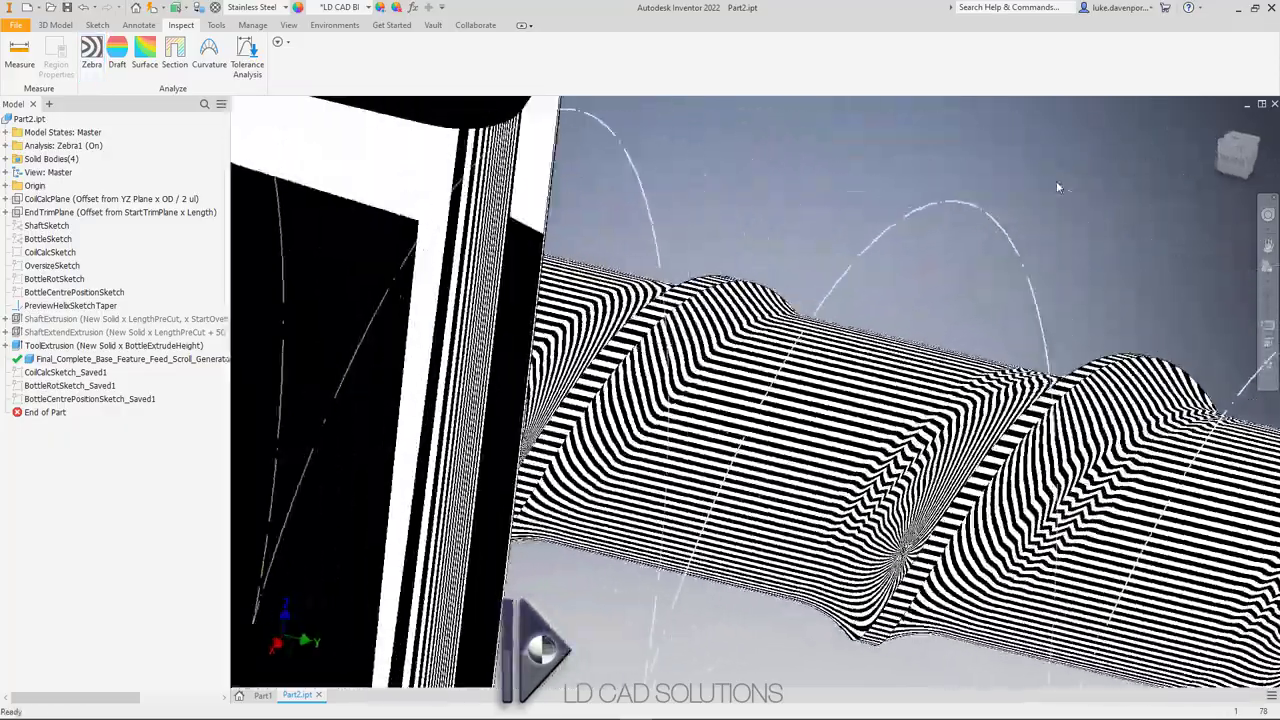
{"action": "key", "text": "F5"}
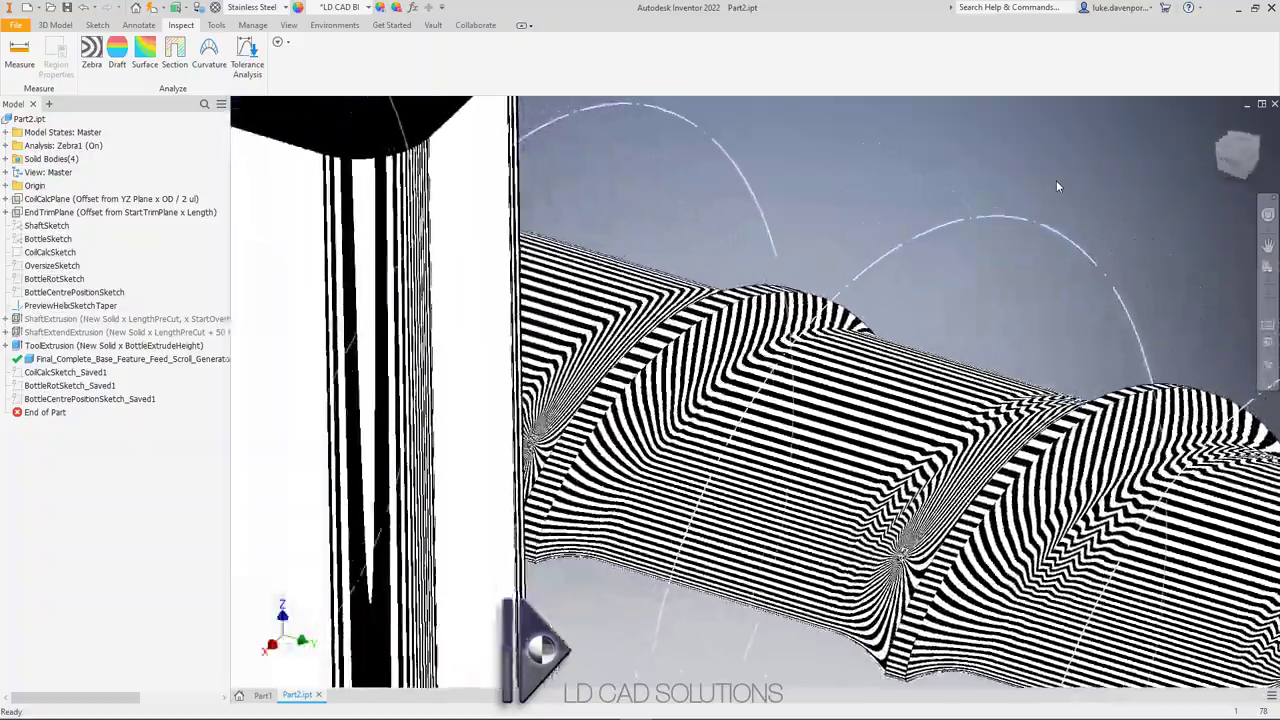
{"action": "key", "text": "F5"}
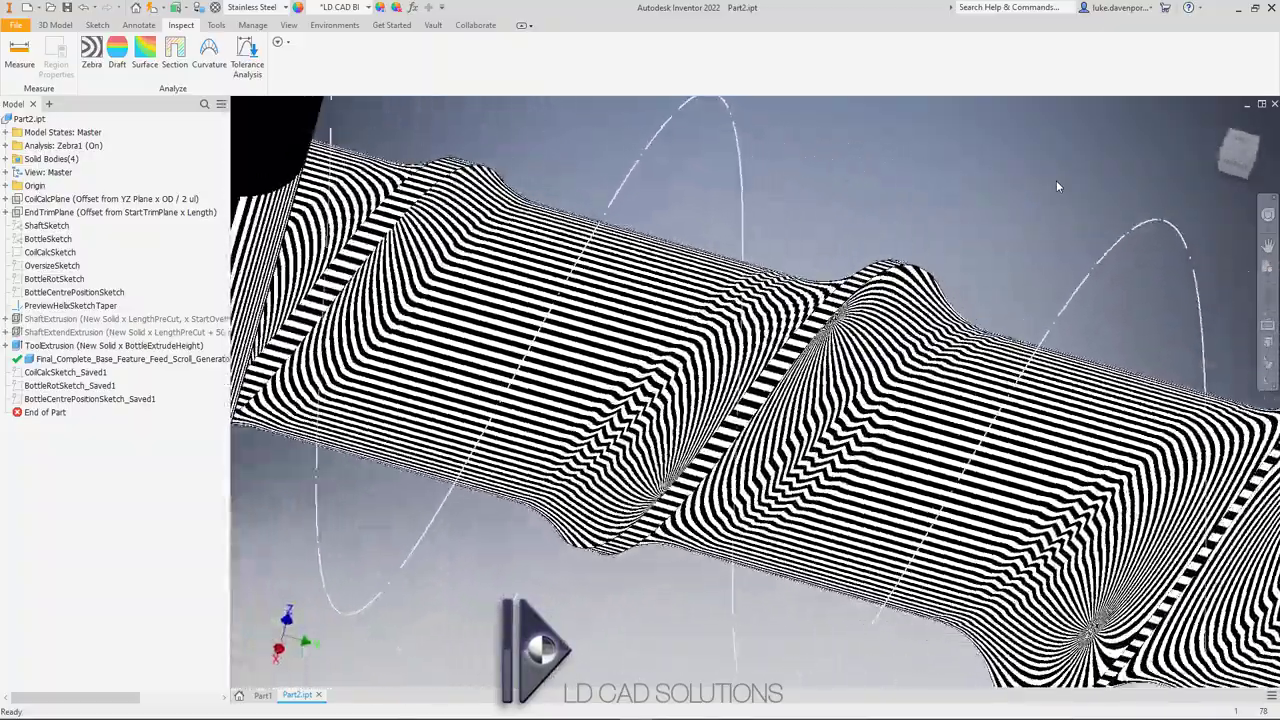
{"action": "key", "text": "F5"}
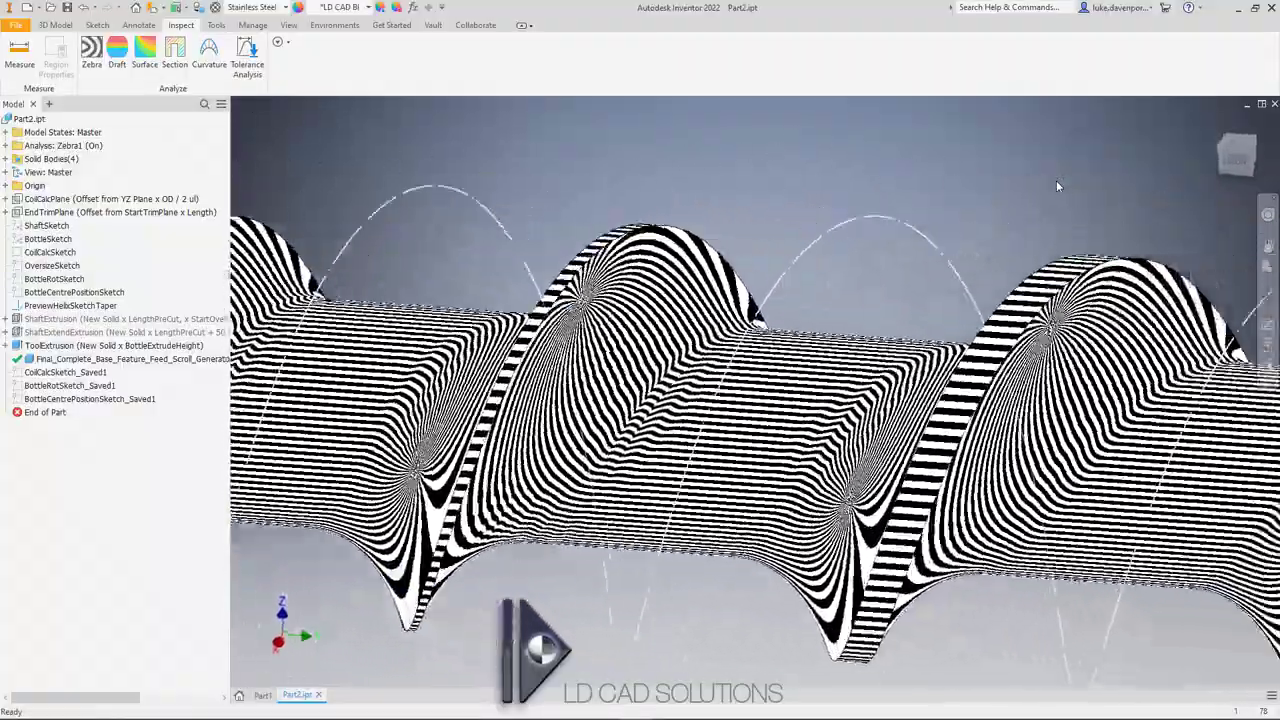
{"action": "key", "text": "F5"}
{"action": "key", "text": "F5"}
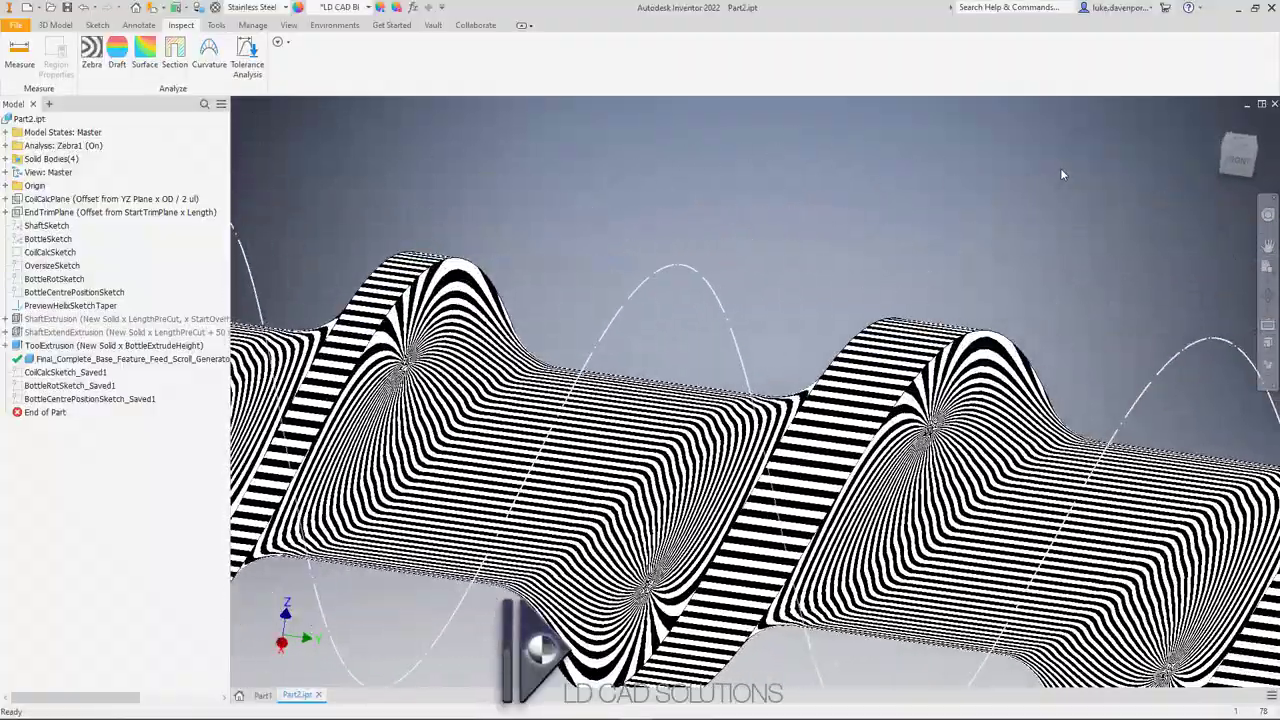
{"action": "key", "text": "F5"}
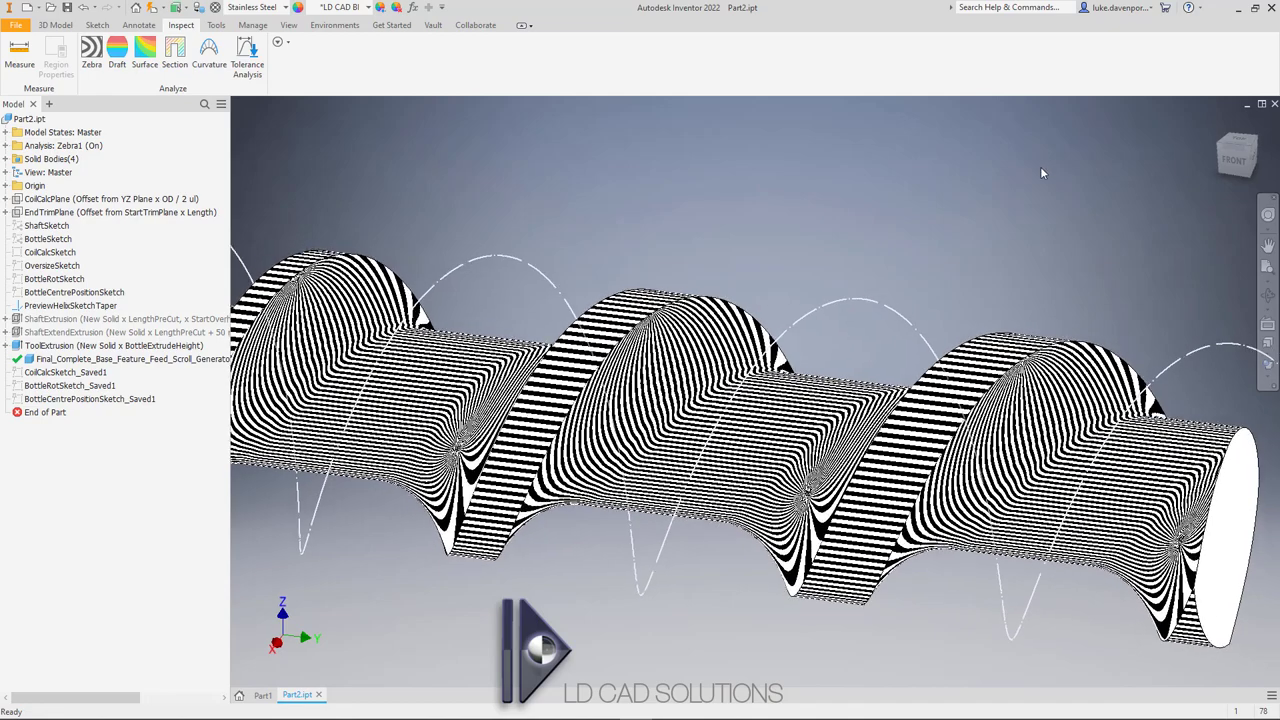
- Delete the Zebra1 analysis and show the plain feed scroll in isometric view
{"action": "left_click", "coordinate": [5, 145]}
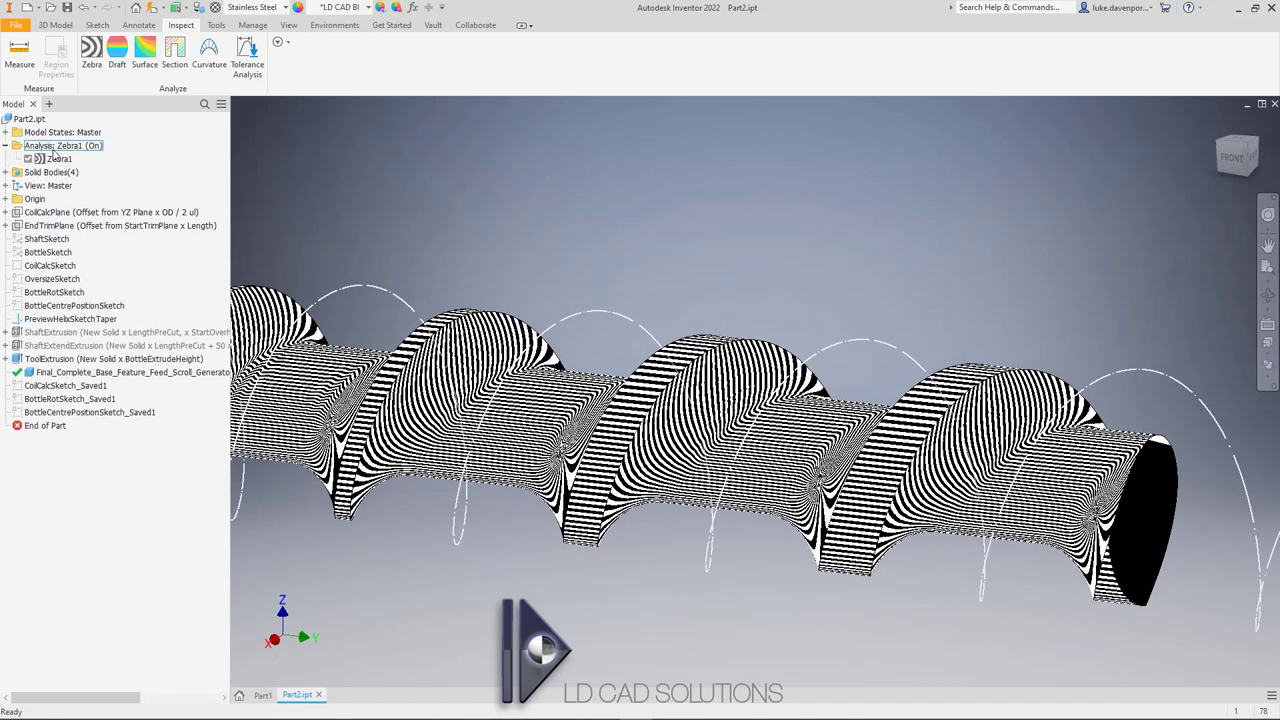
{"action": "right_click", "coordinate": [48, 147]}
{"action": "left_click", "coordinate": [45, 159]}
{"action": "right_click", "coordinate": [45, 159]}
{"action": "left_click", "coordinate": [78, 182]}
{"action": "key", "text": "F6"}
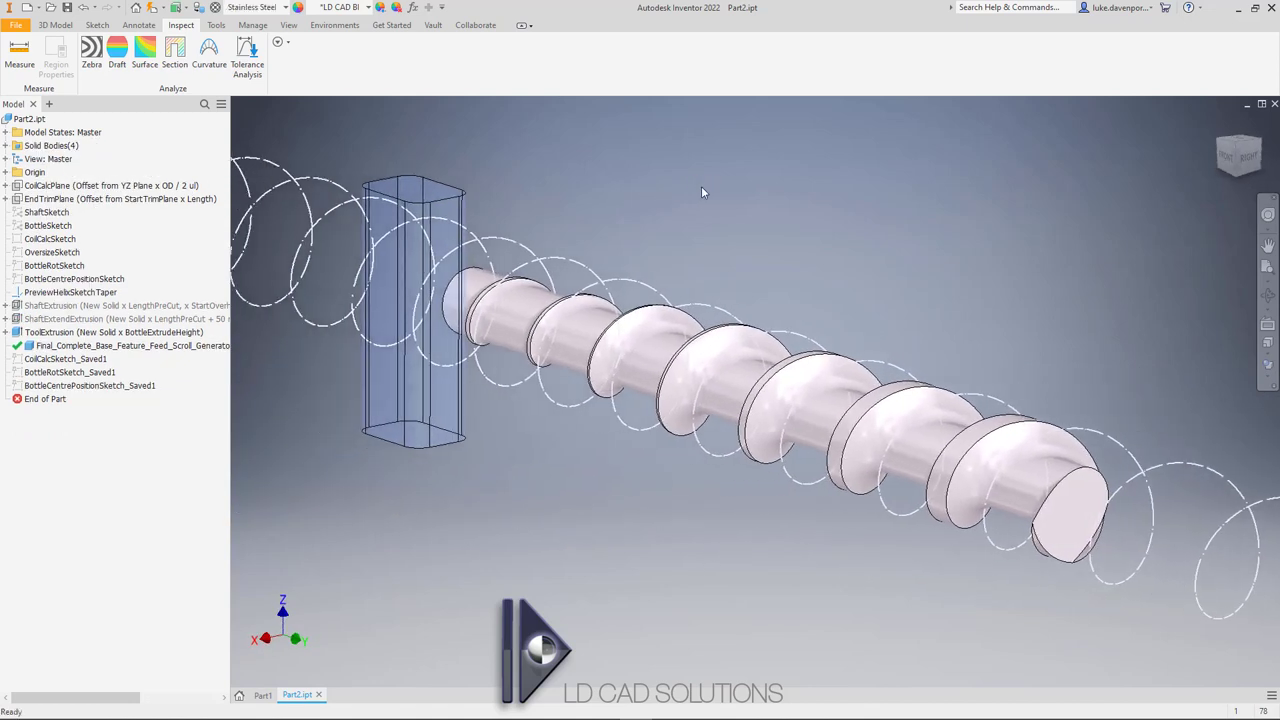
- Simulate the bottle movement with the current feed scroll generator settings and set the shaft rotation to 305 degrees
{"action": "middle_click_drag", "start_coordinate": [698, 190], "coordinate": [686, 197]}
{"action": "left_click", "coordinate": [53, 27]}
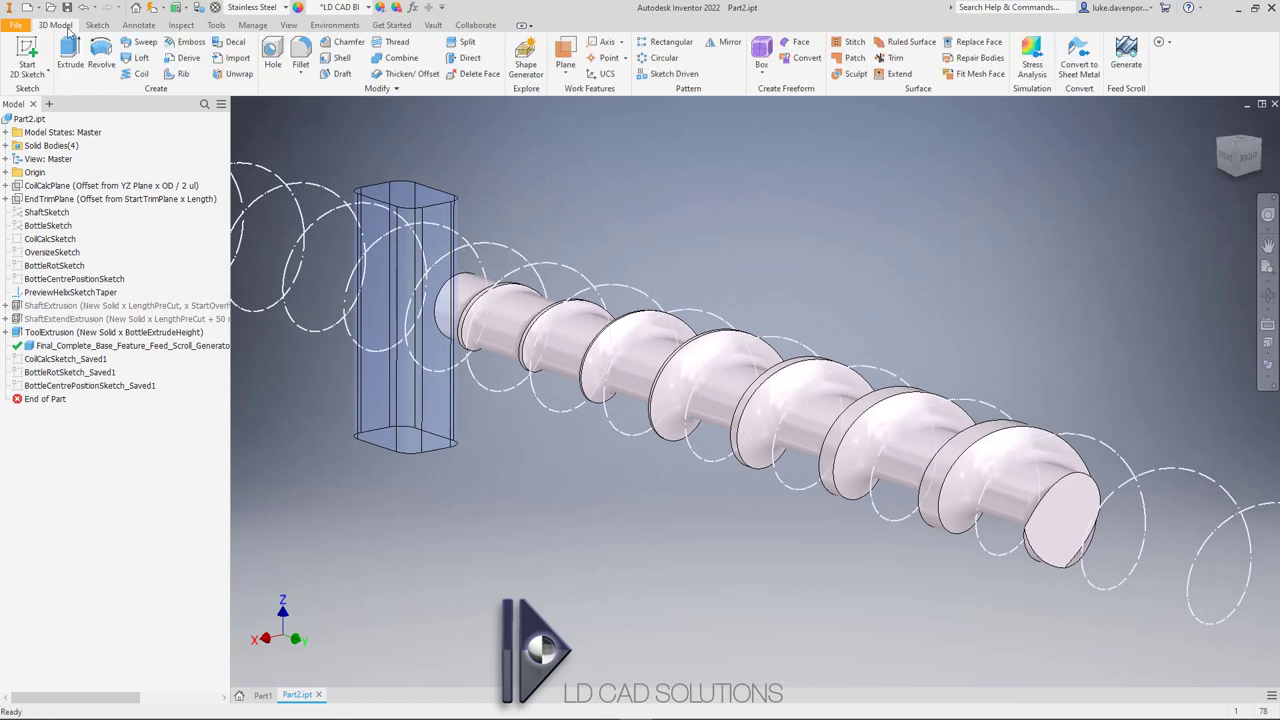
{"action": "left_click", "coordinate": [1126, 62]}
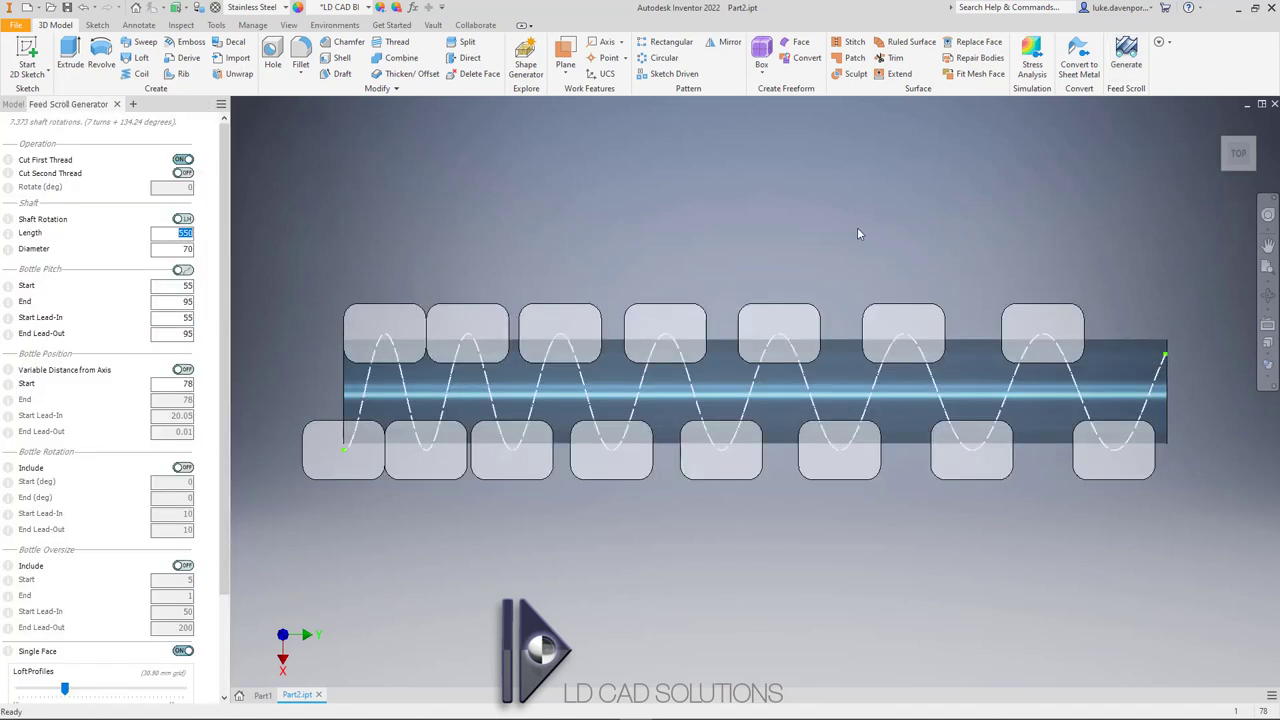
{"action": "scroll", "coordinate": [150, 400], "scroll_direction": "down", "scroll_amount": 3}
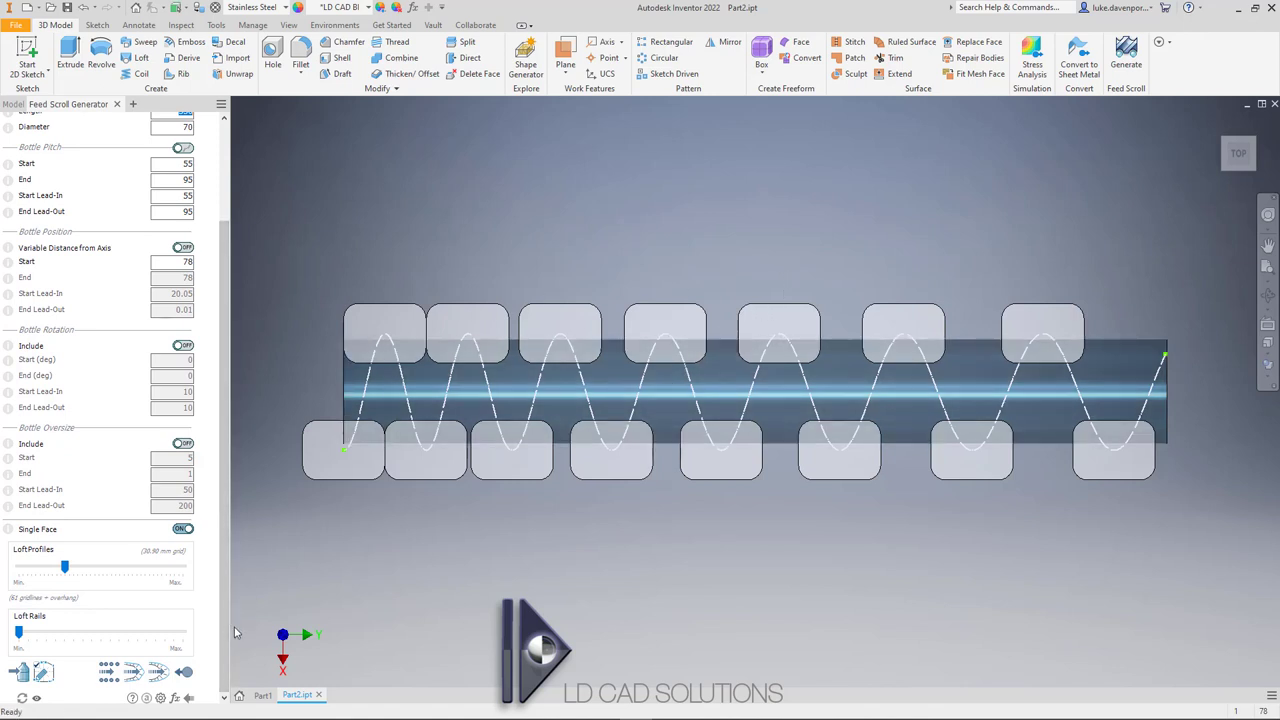
{"action": "left_click", "coordinate": [186, 672]}
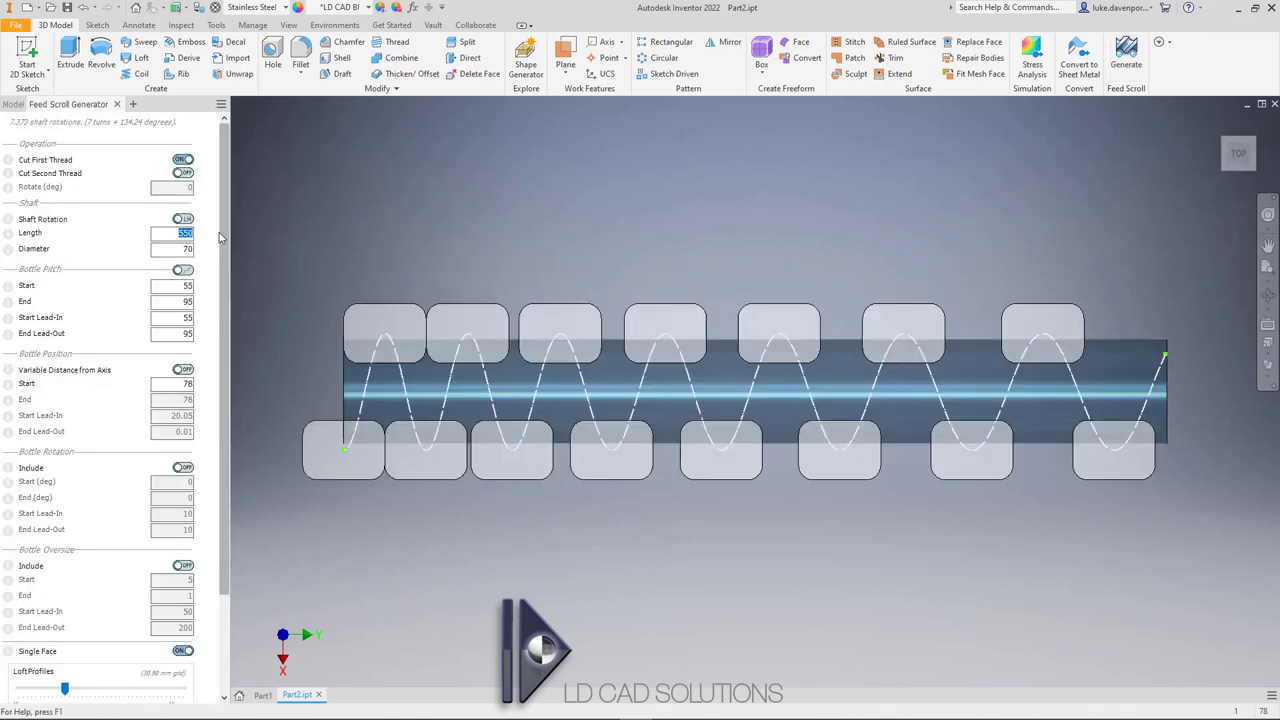
{"action": "scroll", "coordinate": [225, 240], "scroll_direction": "down", "scroll_amount": 3}
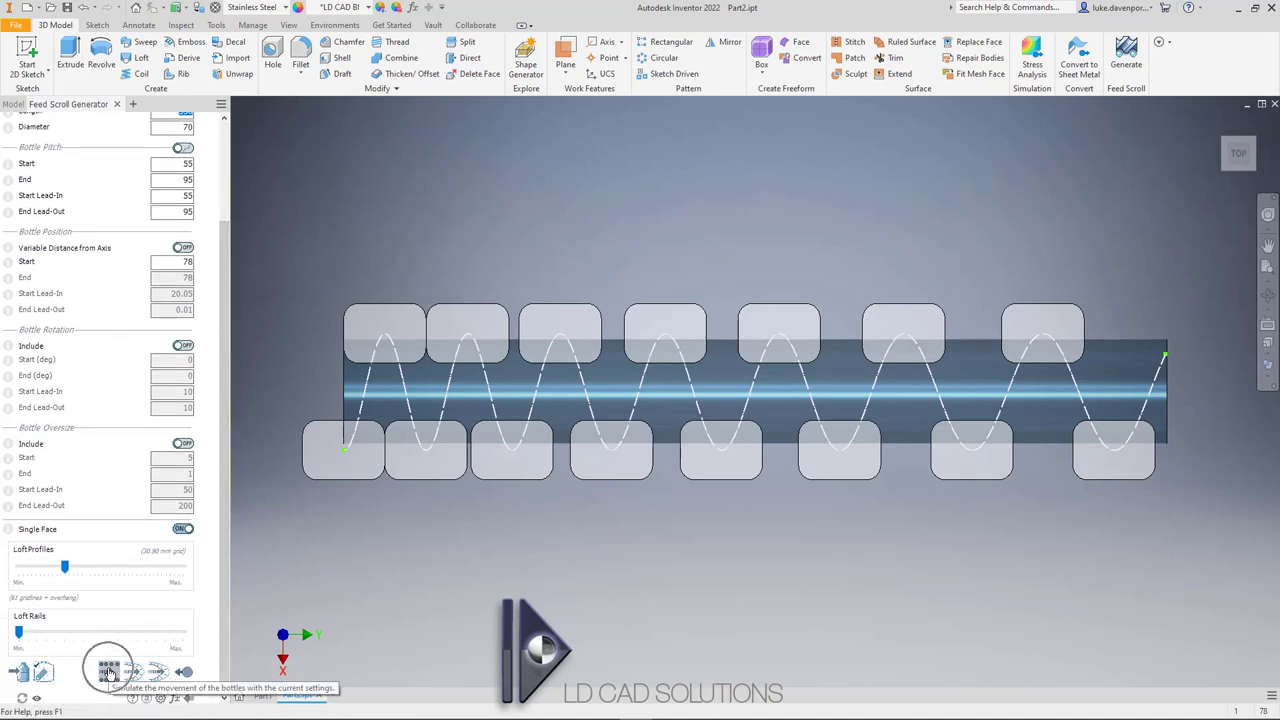
{"action": "left_click", "coordinate": [108, 672]}
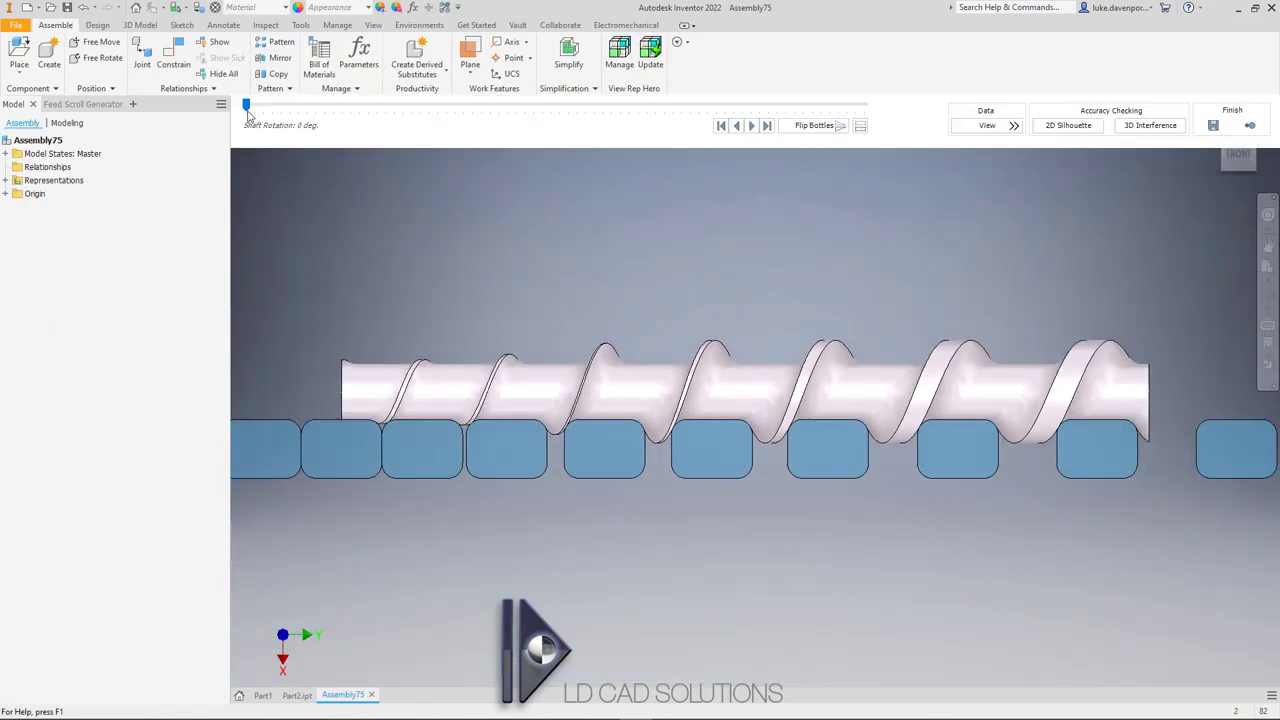
{"action": "left_click_drag", "start_coordinate": [262, 106], "coordinate": [777, 104]}
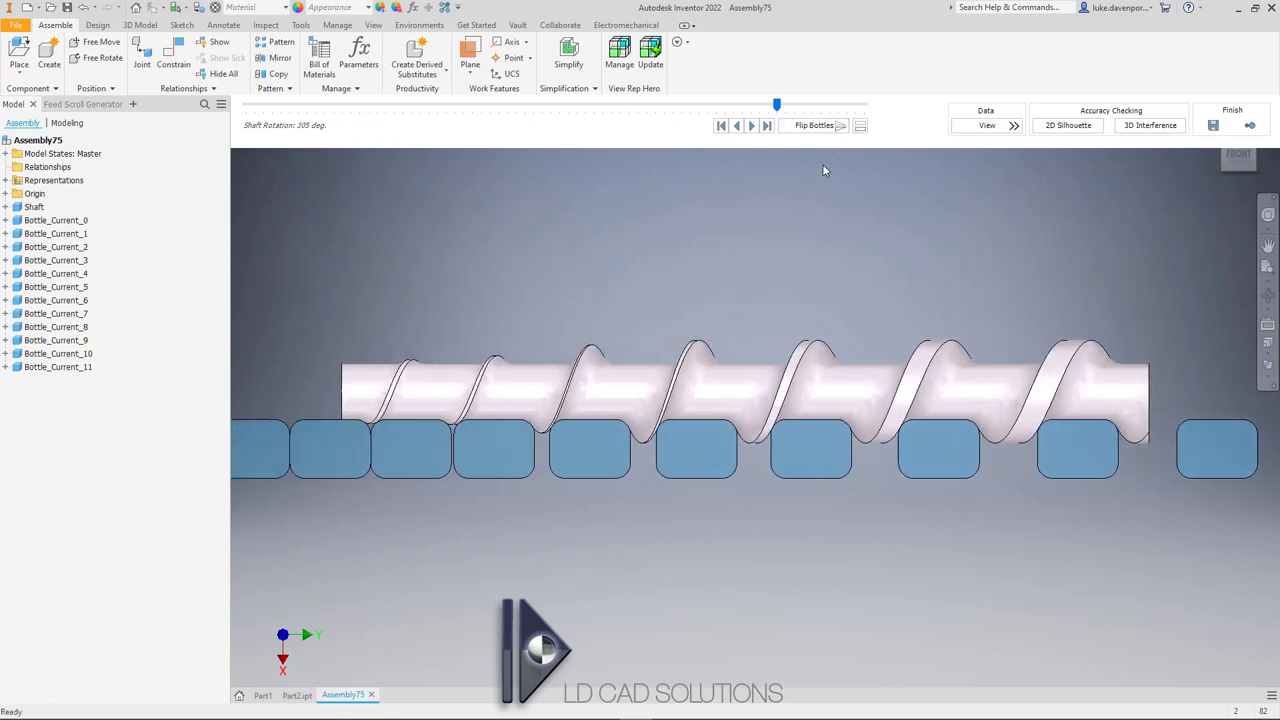
- Create a half section view parallel to a bottle's top face, offset -79 mm so it cuts through the shaft and bottles
{"action": "key", "text": "F6"}
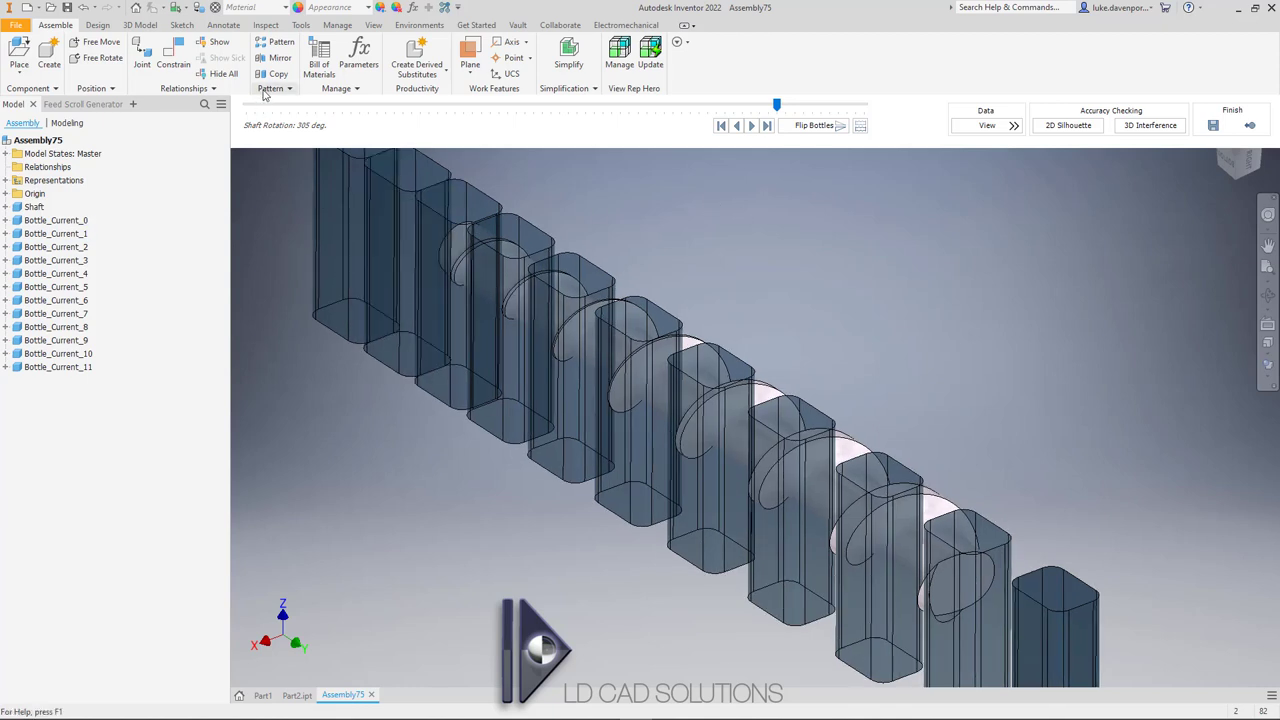
{"action": "left_click", "coordinate": [373, 25]}
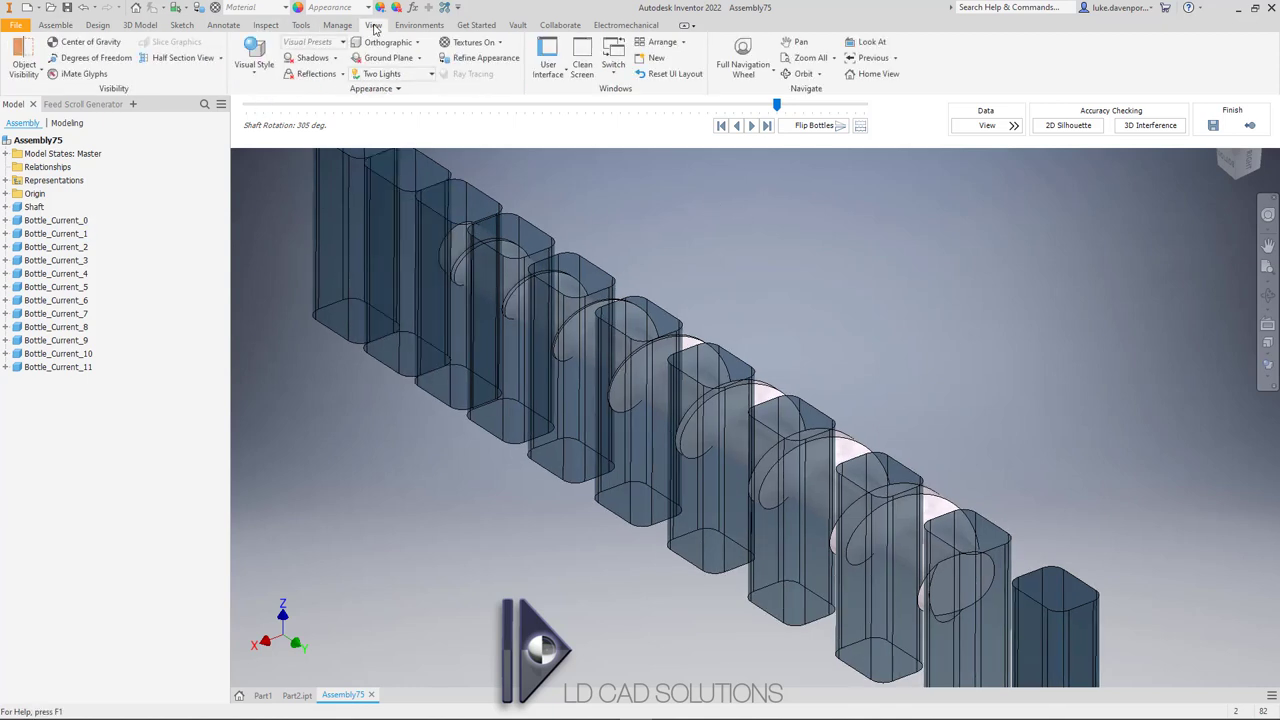
{"action": "left_click", "coordinate": [174, 60]}
{"action": "left_click", "coordinate": [641, 316]}
{"action": "left_click_drag", "start_coordinate": [630, 352], "coordinate": [649, 422]}
{"action": "scroll", "coordinate": [967, 401], "scroll_direction": "up", "scroll_amount": 8}
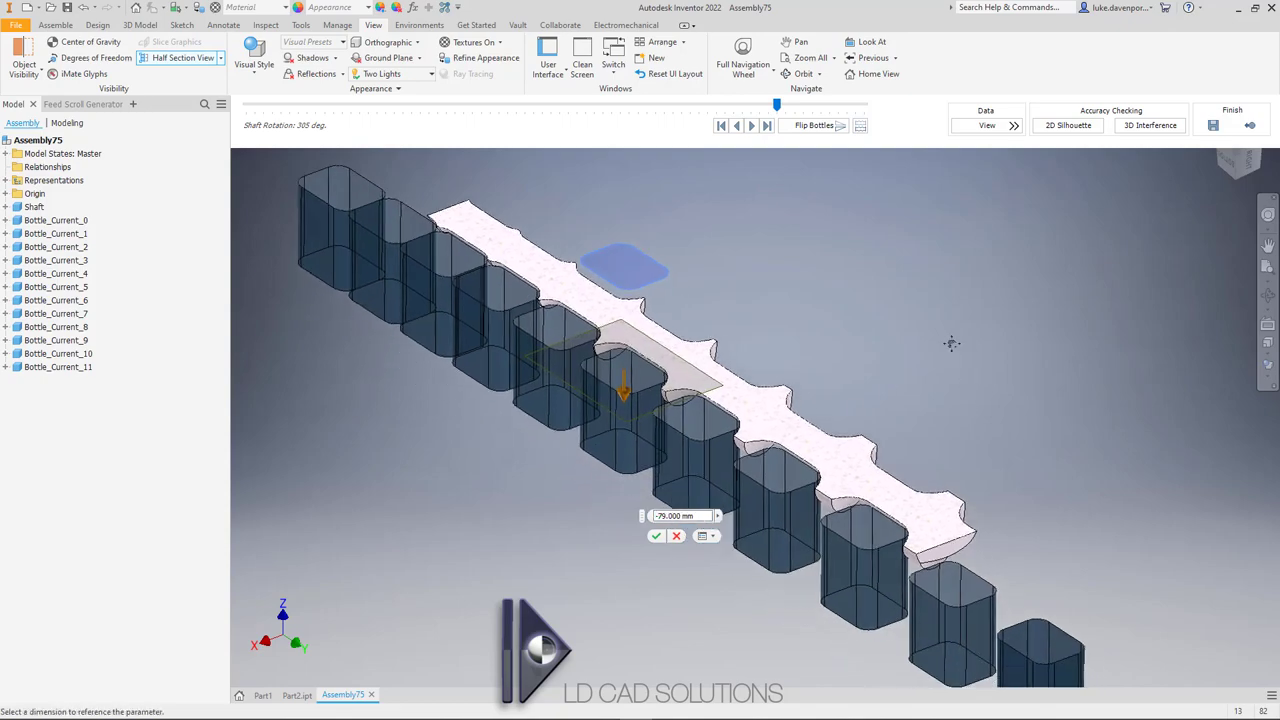
- Lower the section plane to -91.75 mm and examine the contact between the bottle's rounded corner and the shaft pocket
{"action": "scroll", "coordinate": [943, 379], "scroll_direction": "up", "scroll_amount": 8}
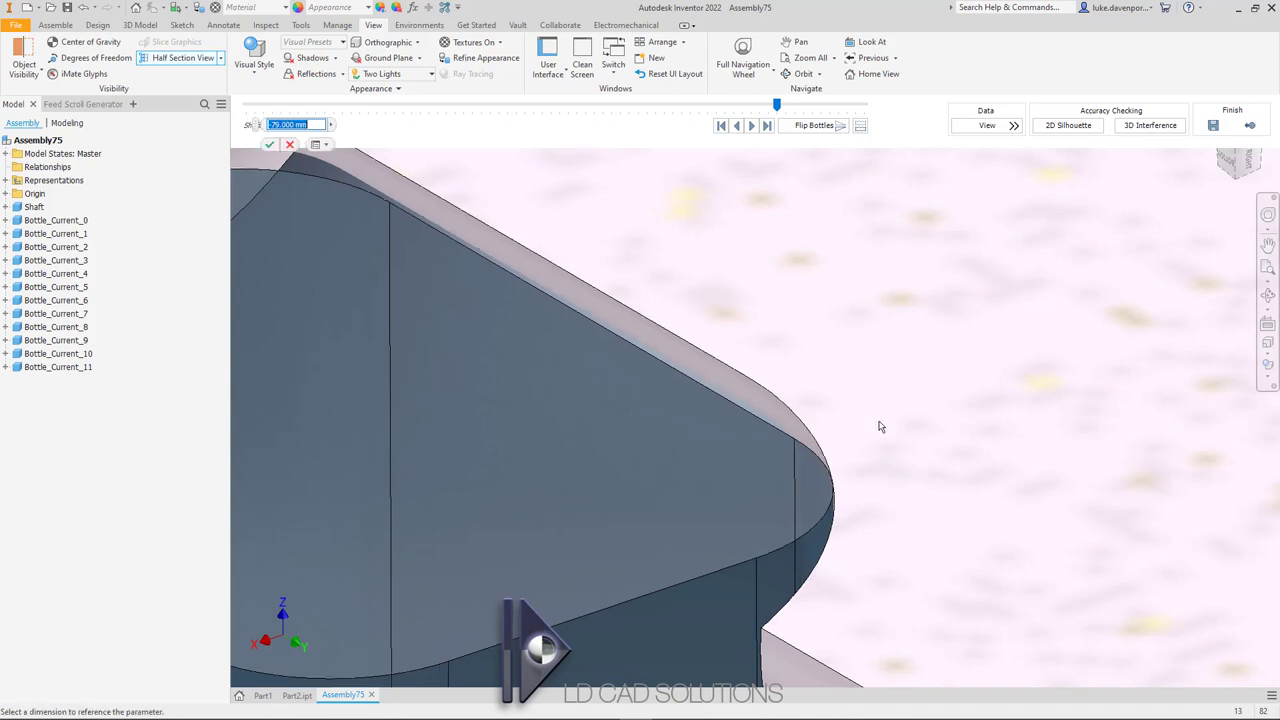
{"action": "left_click_drag", "start_coordinate": [881, 457], "coordinate": [890, 537]}
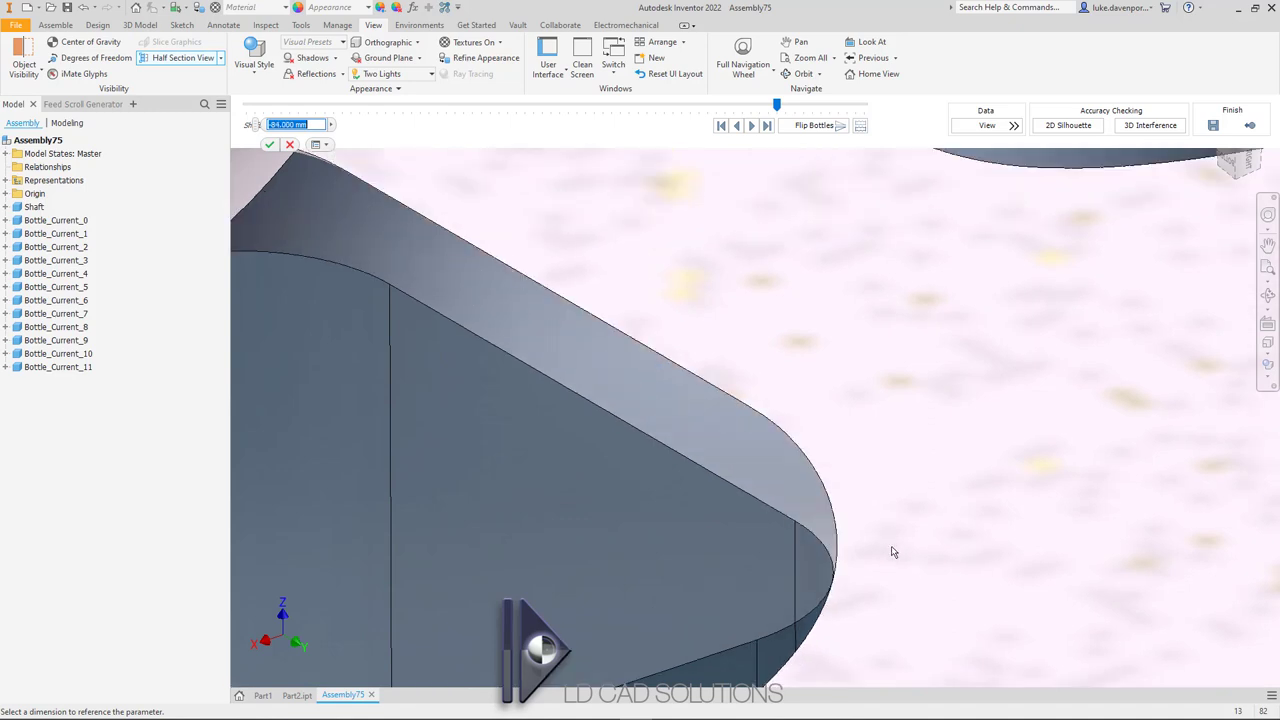
{"action": "middle_click_drag", "start_coordinate": [942, 537], "coordinate": [957, 365]}
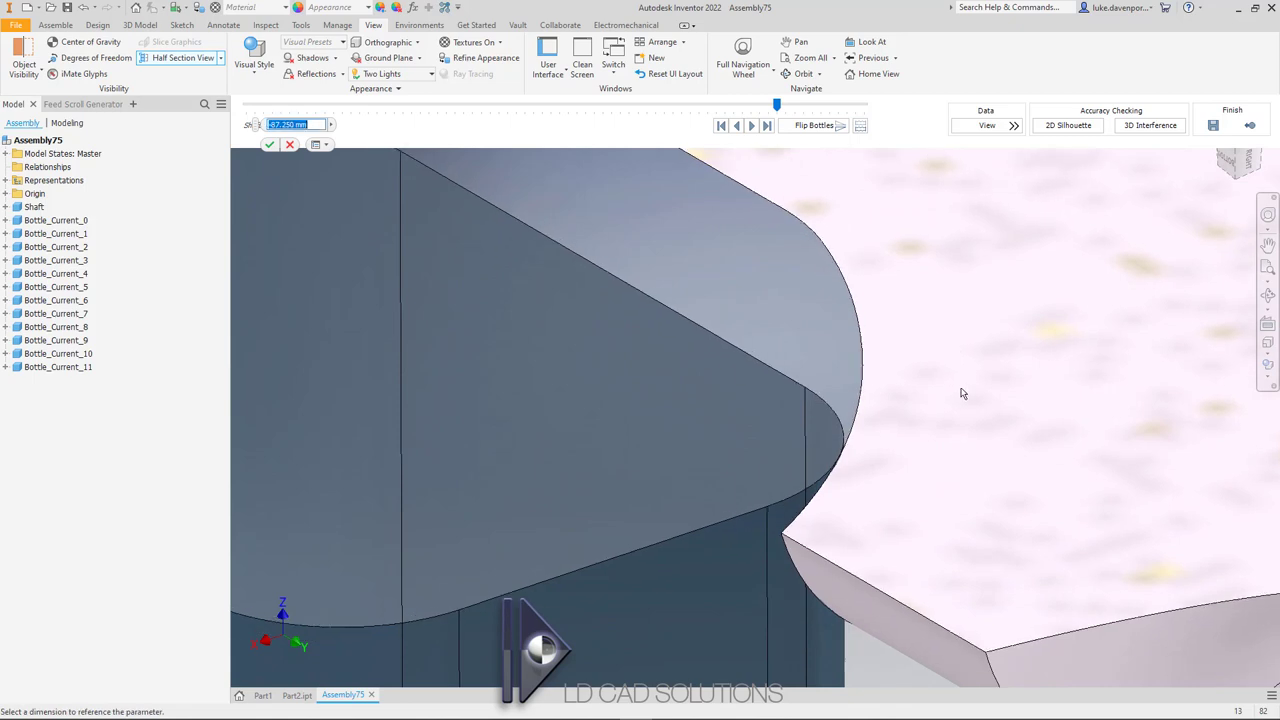
{"action": "left_click_drag", "start_coordinate": [965, 413], "coordinate": [873, 452]}
{"action": "middle_click_drag", "start_coordinate": [896, 444], "coordinate": [1003, 411], "text": "shift"}
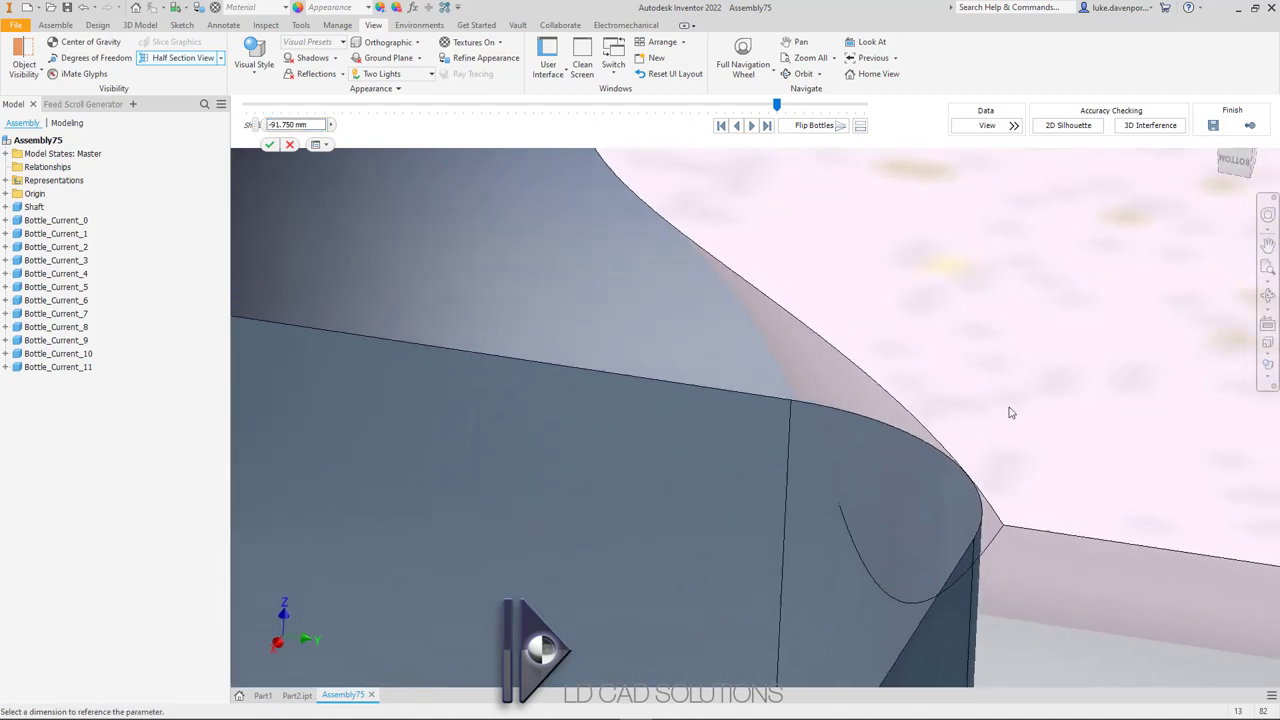
{"action": "scroll", "coordinate": [960, 475], "scroll_direction": "up", "scroll_amount": 4}
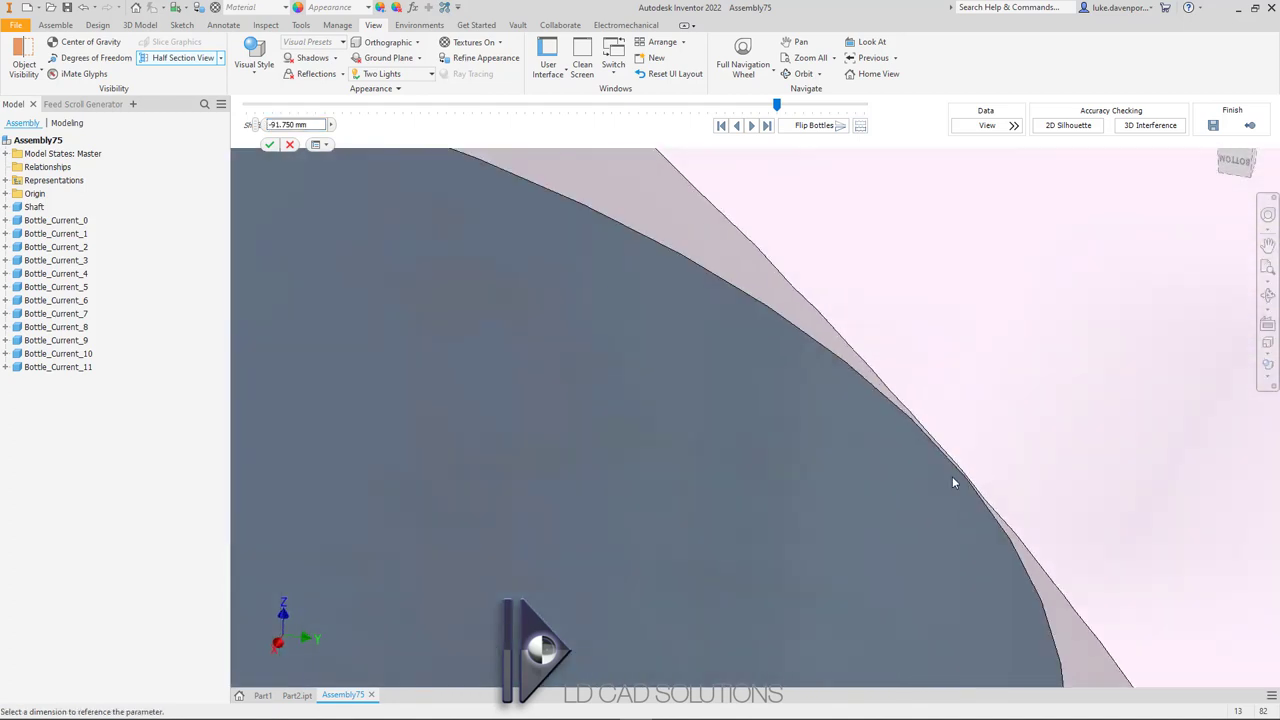
{"action": "scroll", "coordinate": [952, 476], "scroll_direction": "down", "scroll_amount": 5}
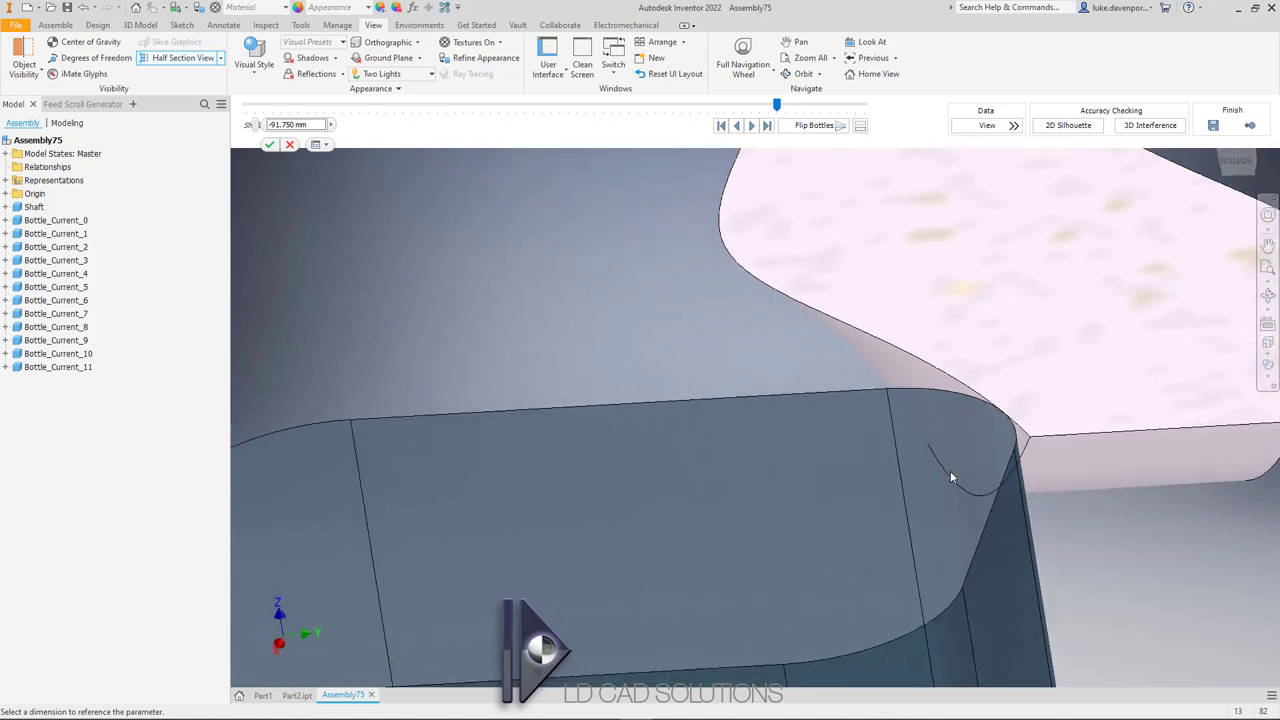
{"action": "scroll", "coordinate": [951, 477], "scroll_direction": "down", "scroll_amount": 3}
- Raise the section plane to -77.75 mm and examine the bottle's fit in the pocket from several angles
{"action": "middle_click_drag", "start_coordinate": [958, 341], "coordinate": [938, 254]}
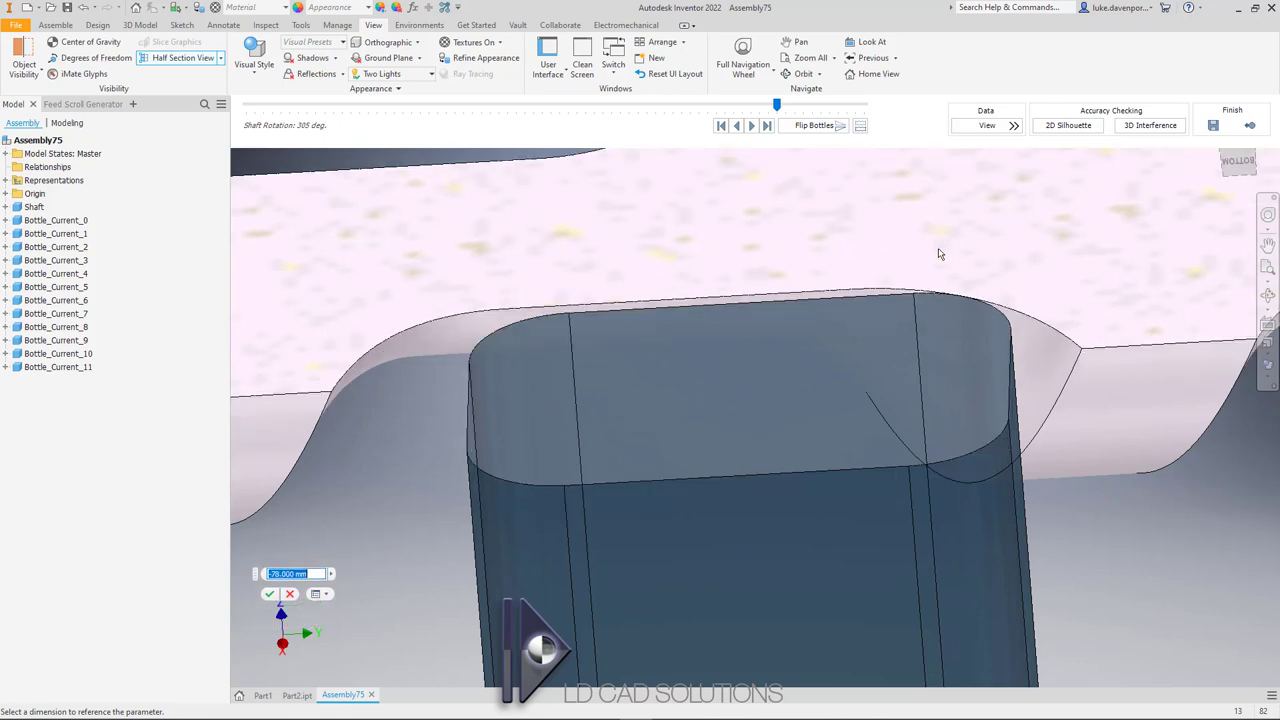
{"action": "left_click_drag", "start_coordinate": [1010, 262], "coordinate": [1011, 262]}
{"action": "scroll", "coordinate": [1010, 262], "scroll_direction": "down", "scroll_amount": 4}
{"action": "middle_click_drag", "start_coordinate": [1010, 262], "coordinate": [1014, 440], "text": "shift"}
{"action": "scroll", "coordinate": [1014, 440], "scroll_direction": "up", "scroll_amount": 5}
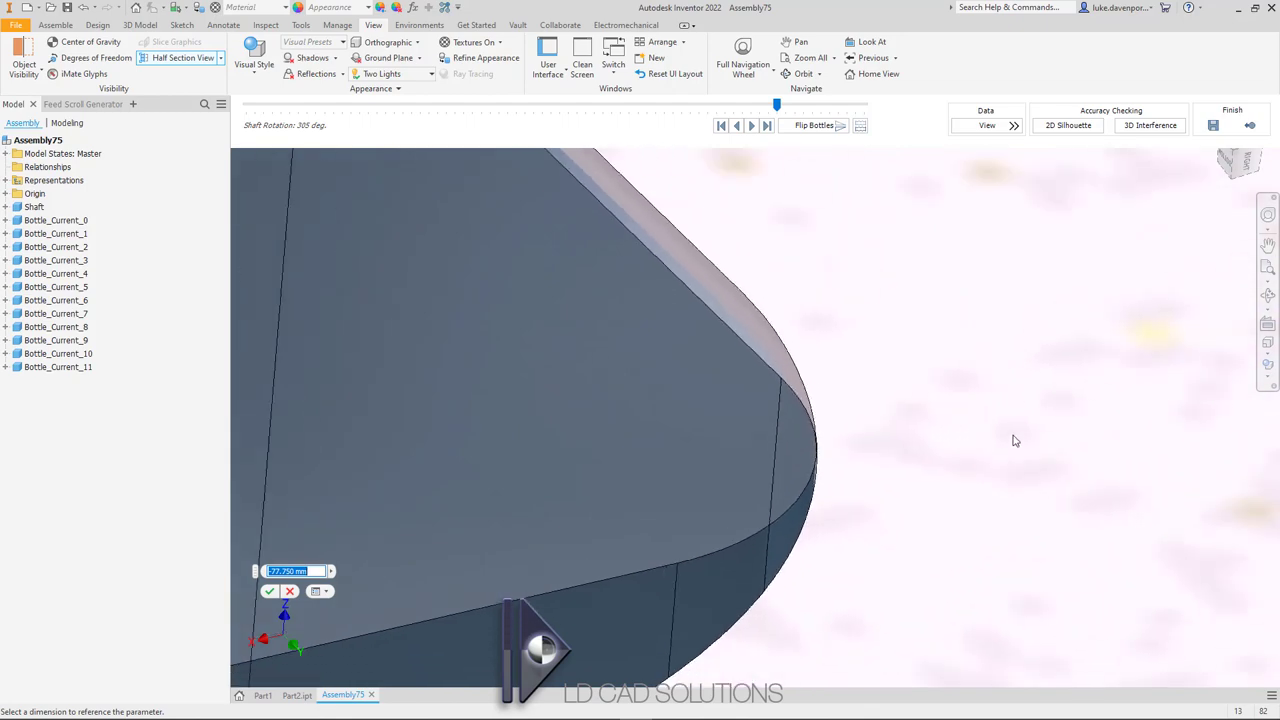
{"action": "middle_click_drag", "start_coordinate": [946, 442], "coordinate": [946, 437]}
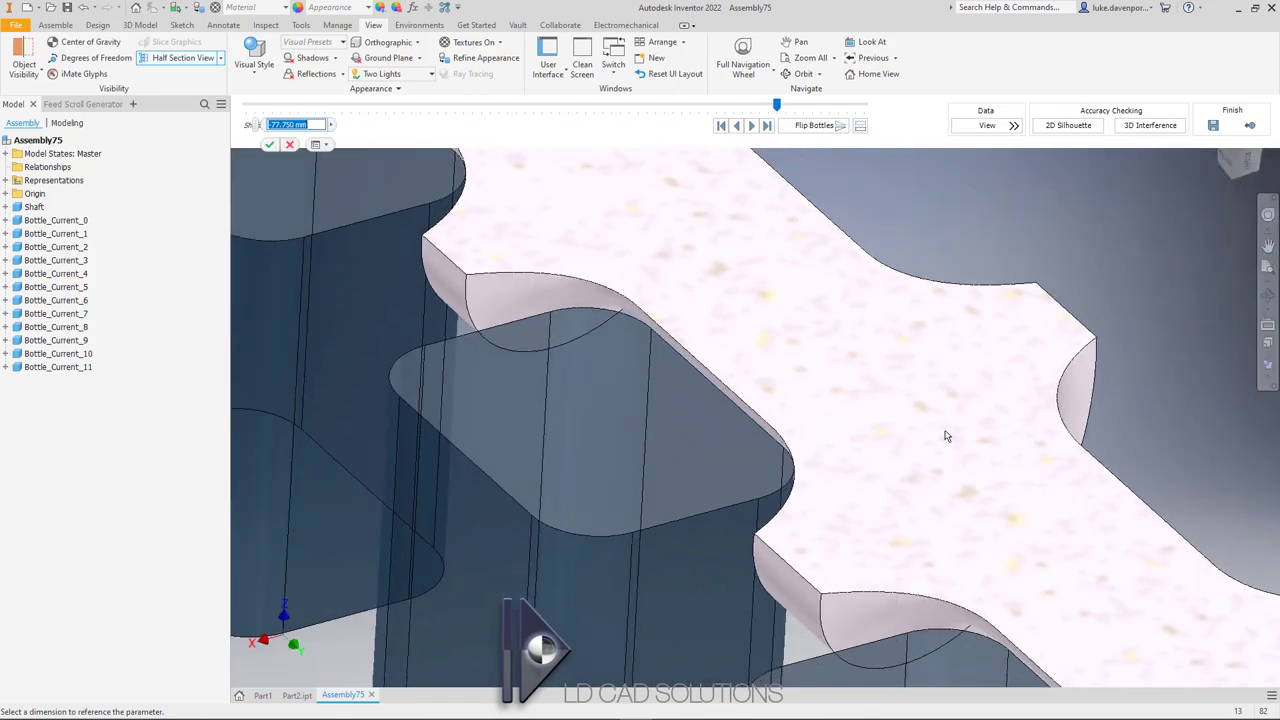
- Raise the section plane further to -50.75 mm and examine where the bottle's trailing corner meets the shaft
{"action": "left_click_drag", "start_coordinate": [946, 428], "coordinate": [942, 366]}
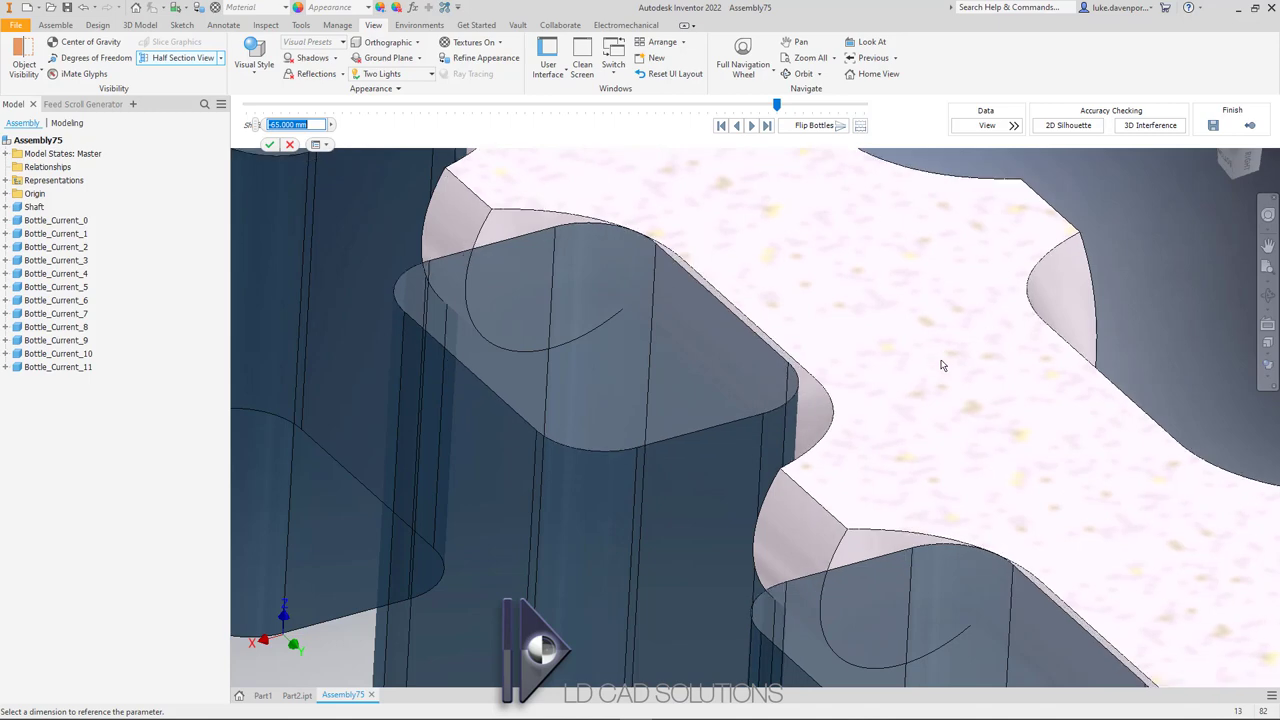
{"action": "scroll", "coordinate": [942, 365], "scroll_direction": "up", "scroll_amount": 3}
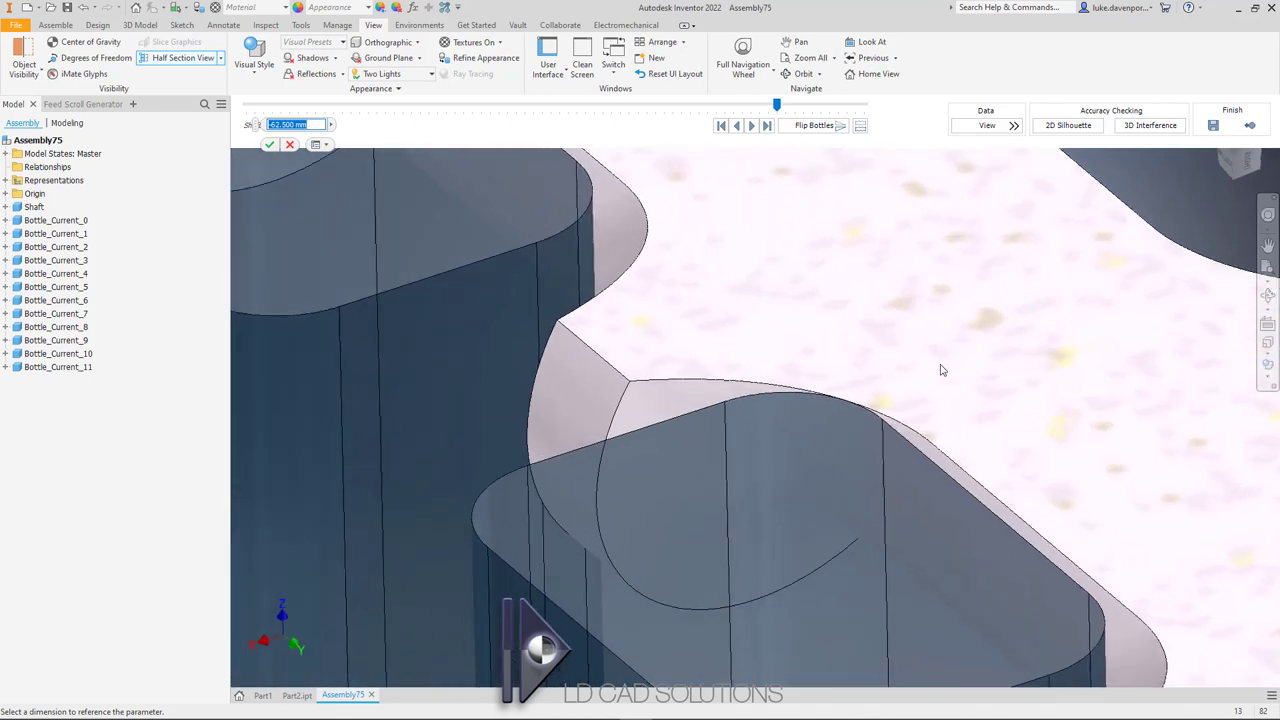
{"action": "left_click_drag", "start_coordinate": [1005, 473], "coordinate": [913, 386]}
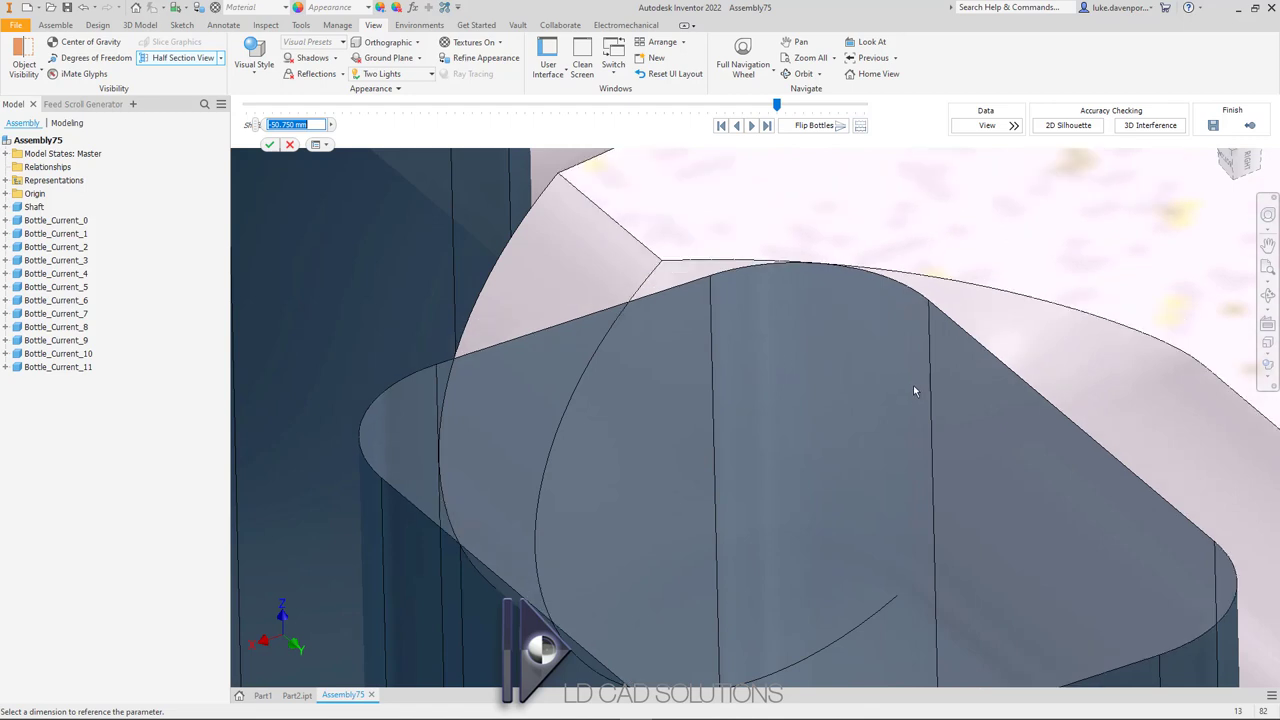
- Lower the section plane to -62 mm, examine the bottle contact along the shaft, and cancel the half section view
{"action": "left_click_drag", "start_coordinate": [919, 437], "coordinate": [928, 489]}
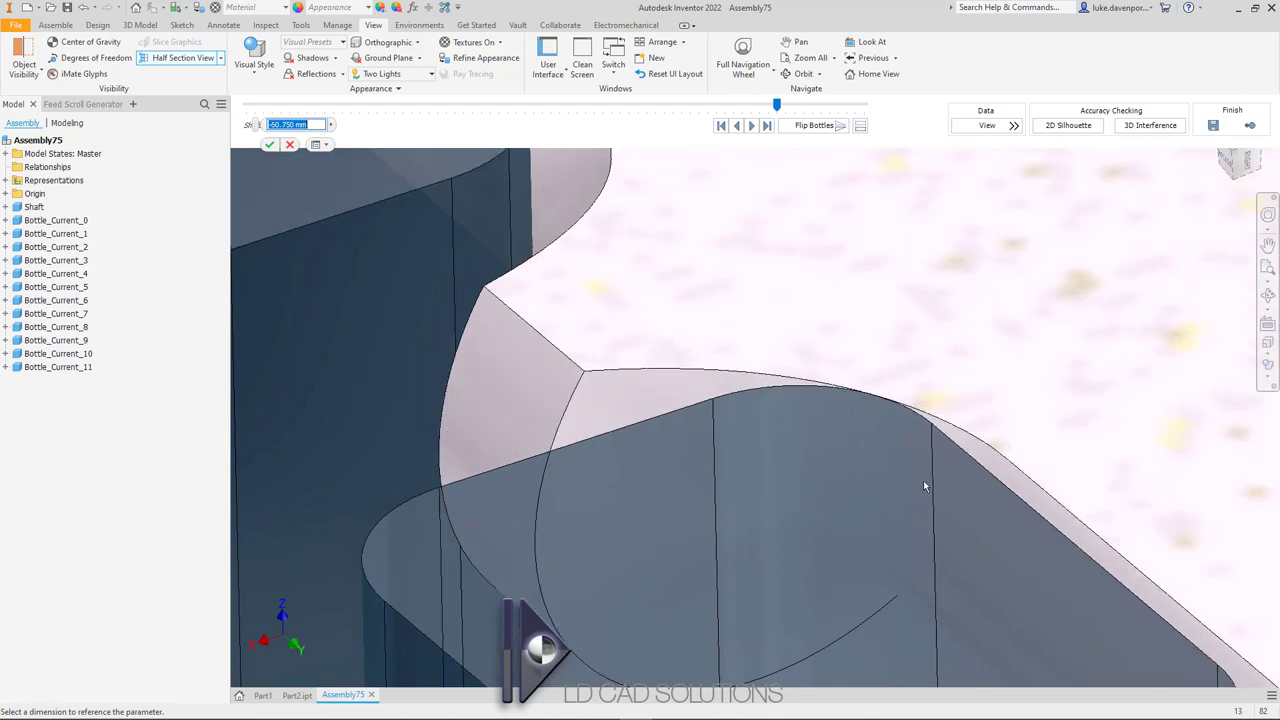
{"action": "scroll", "coordinate": [924, 487], "scroll_direction": "down", "scroll_amount": 5}
{"action": "scroll", "coordinate": [913, 471], "scroll_direction": "down", "scroll_amount": 5}
{"action": "scroll", "coordinate": [1003, 417], "scroll_direction": "up", "scroll_amount": 3}
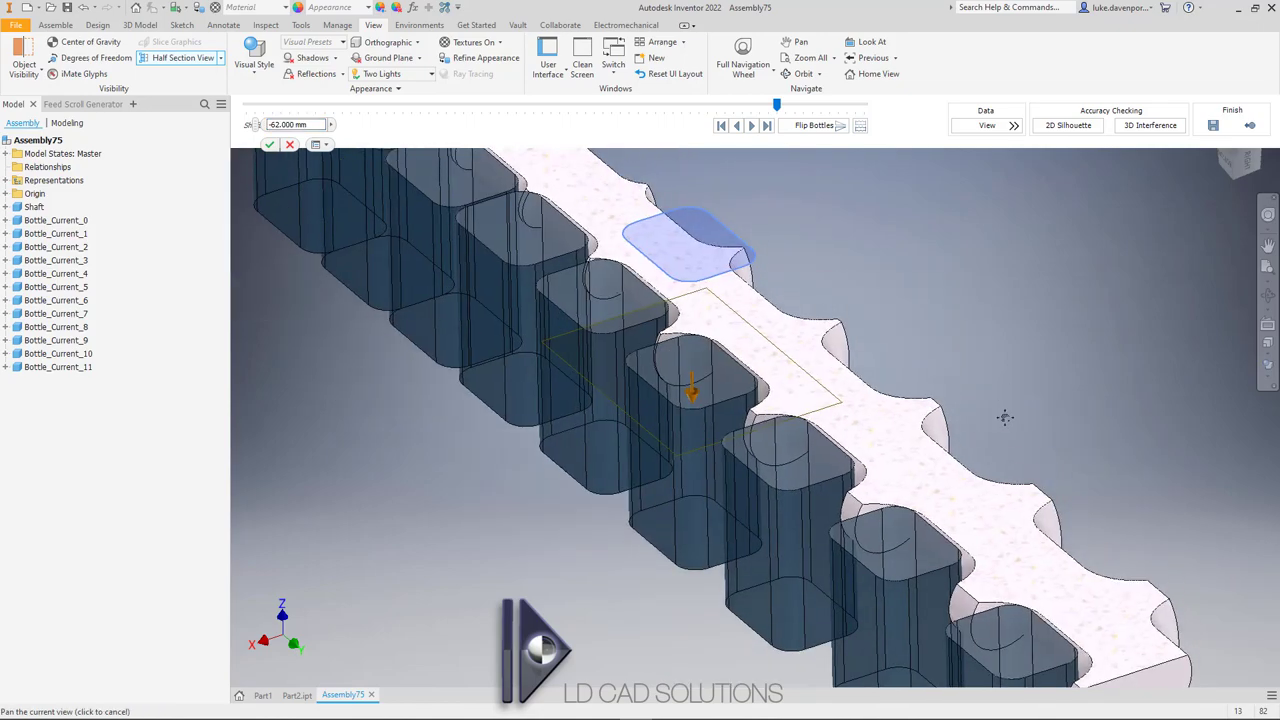
{"action": "middle_click_drag", "start_coordinate": [1003, 408], "coordinate": [628, 217], "text": "shift"}
{"action": "left_click", "coordinate": [290, 145]}
- Advance the simulation to a shaft rotation of 335 degrees and save its files to disk, remaining in the assembly
{"action": "middle_click_drag", "start_coordinate": [863, 186], "coordinate": [1005, 275], "text": "shift"}
{"action": "key", "text": "F6"}
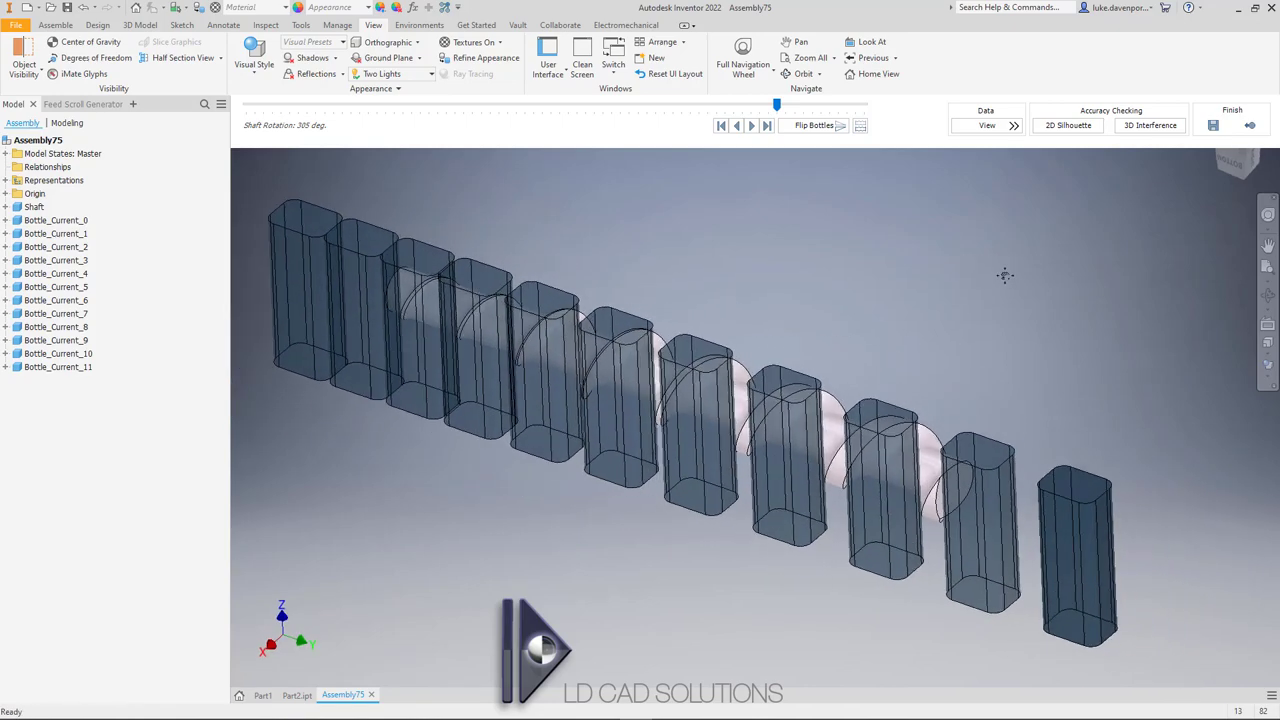
{"action": "scroll", "coordinate": [1004, 268], "scroll_direction": "down", "scroll_amount": 2}
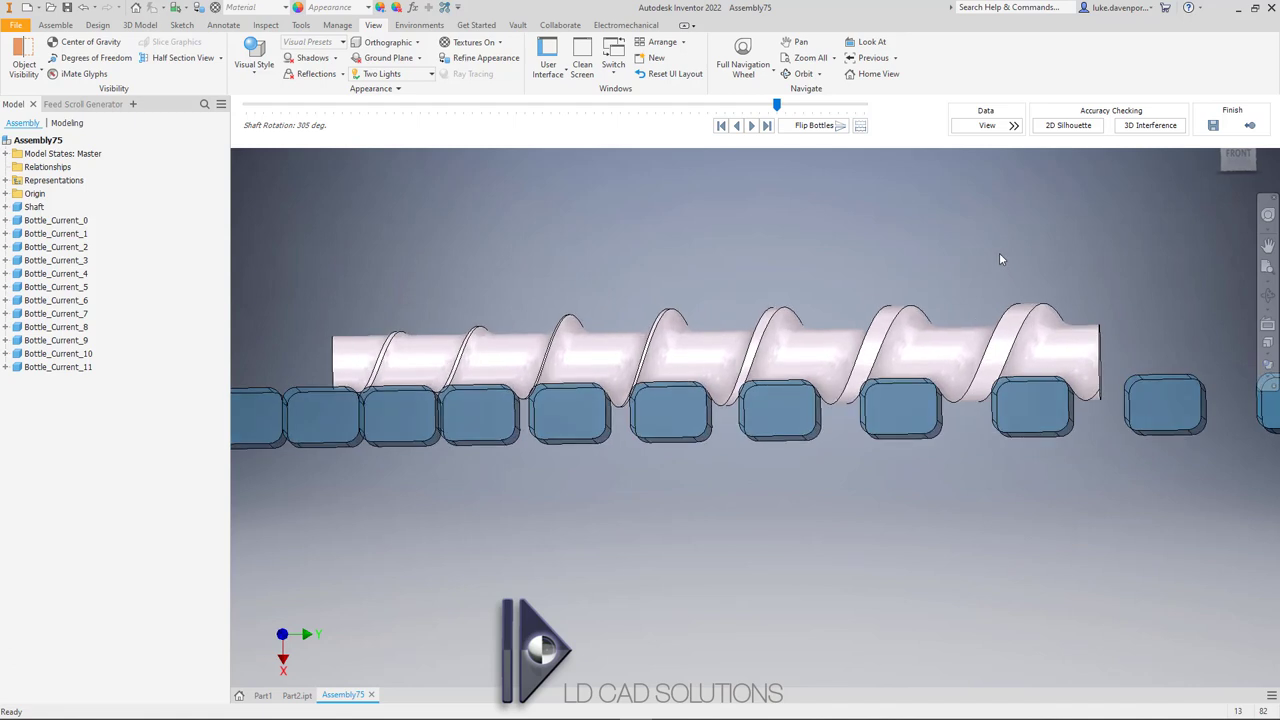
{"action": "left_click", "coordinate": [752, 125]}
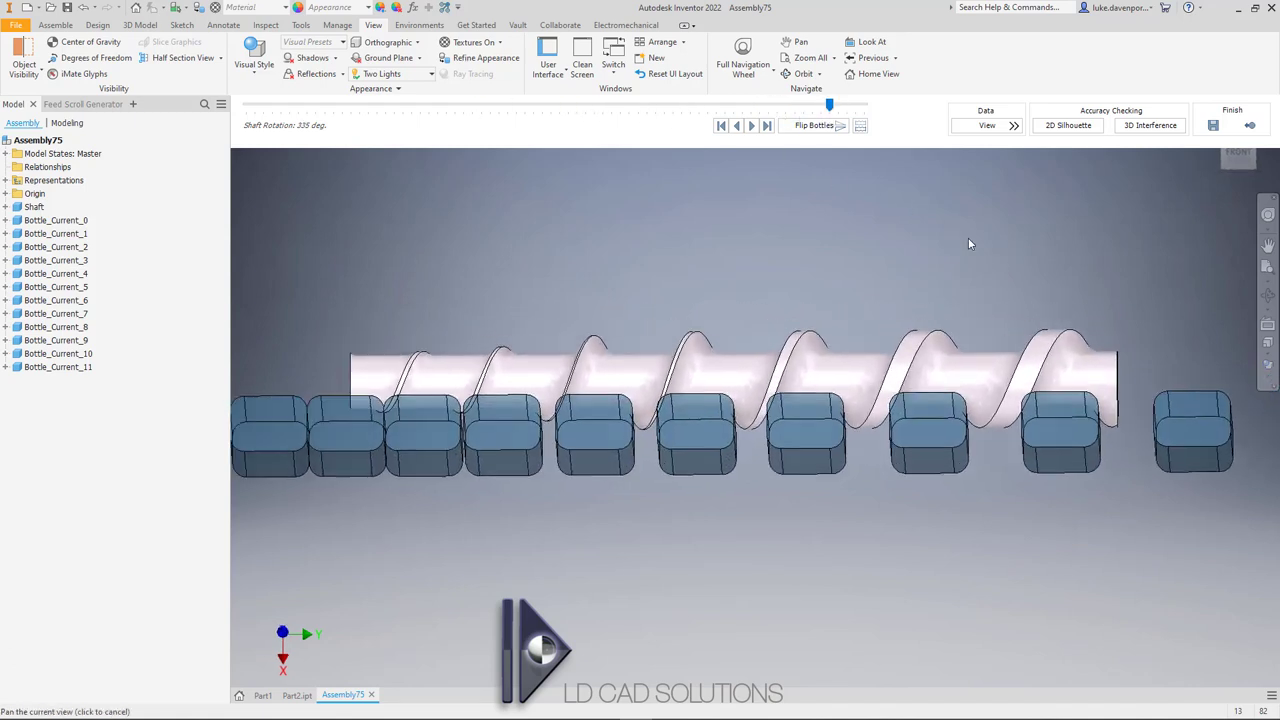
{"action": "left_click", "coordinate": [1213, 126]}
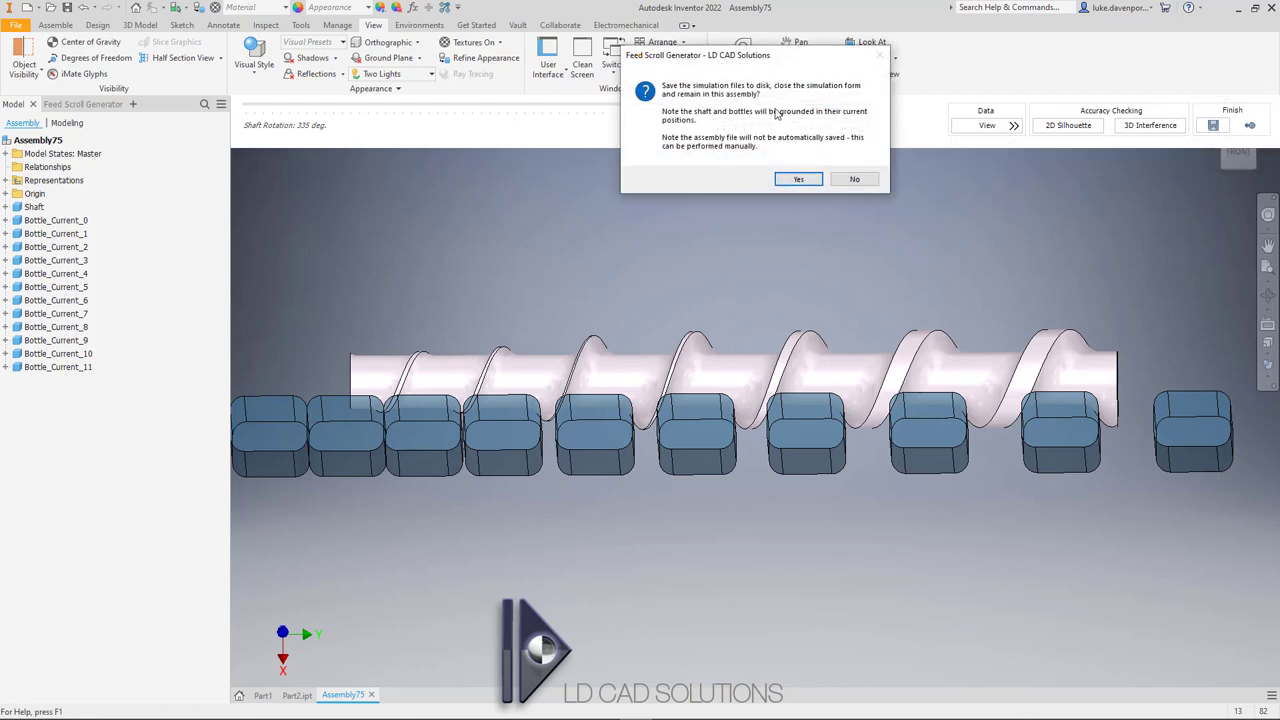
{"action": "left_click", "coordinate": [800, 179]}
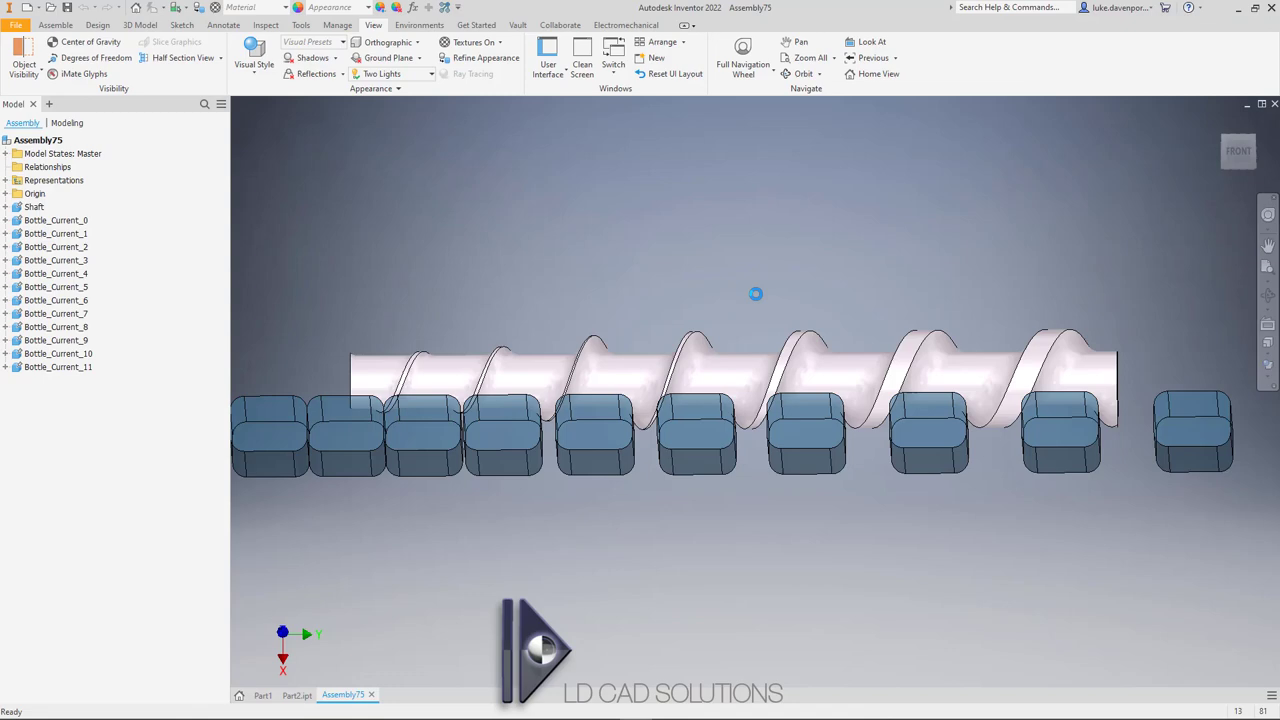
- Examine the grounded shaft and bottles in the assembly from several angles
{"action": "middle_click_drag", "start_coordinate": [508, 208], "coordinate": [583, 218], "text": "shift"}
{"action": "key", "text": "F6"}
{"action": "left_click_drag", "start_coordinate": [590, 330], "coordinate": [617, 240]}
{"action": "left_click", "coordinate": [780, 366]}
{"action": "left_click", "coordinate": [894, 443]}
{"action": "middle_click_drag", "start_coordinate": [894, 443], "coordinate": [980, 314], "text": "shift"}
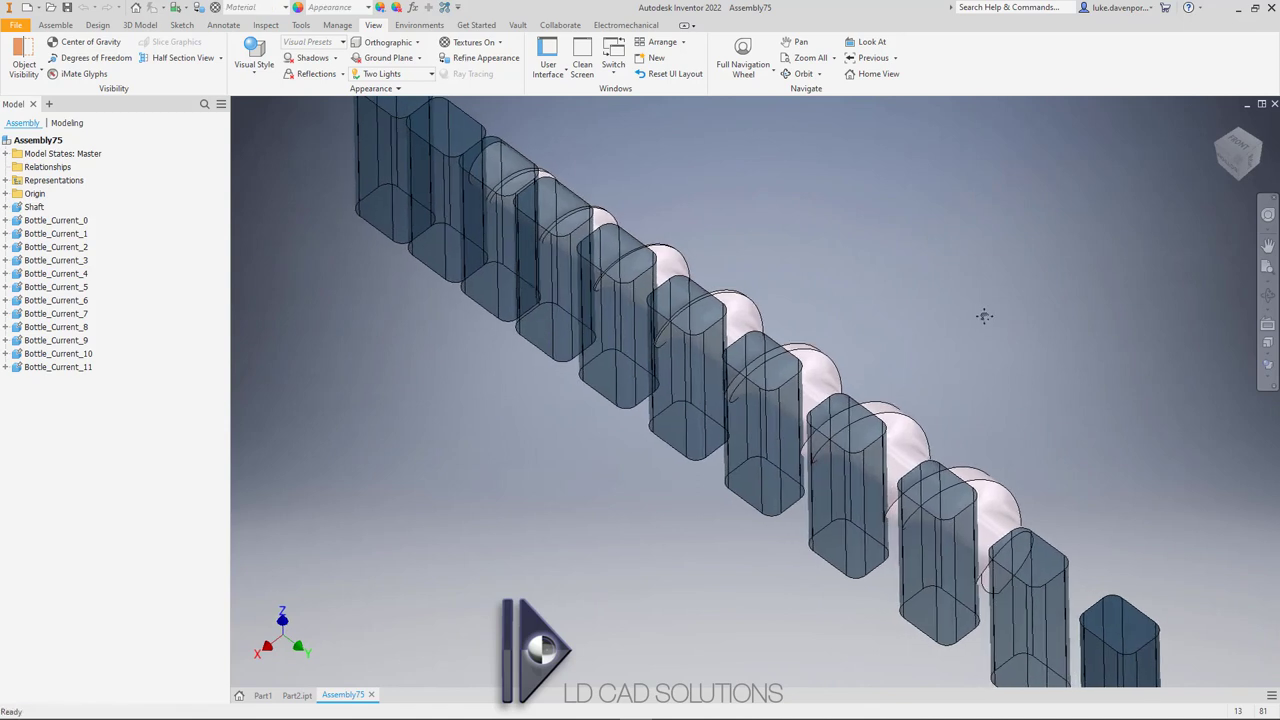